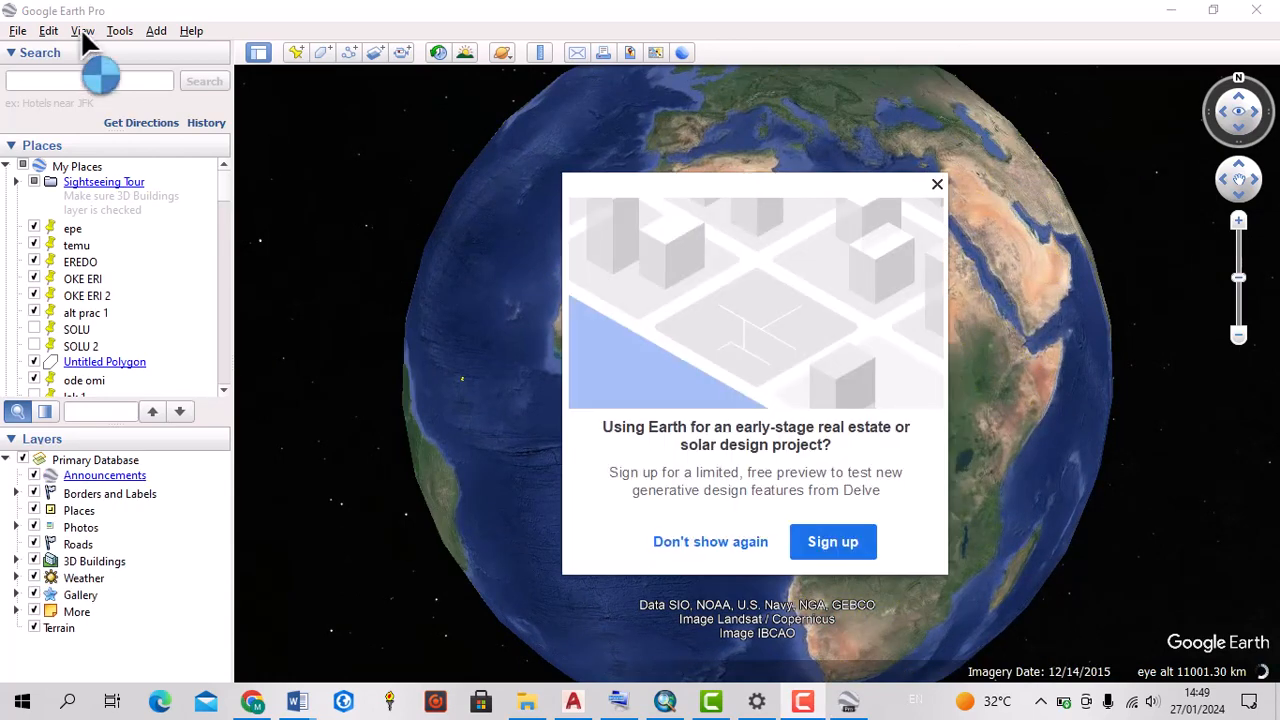
Dismiss the sign-up offer and search for "oyo east" to bring the area into view, closing its information balloon
click(937, 184)
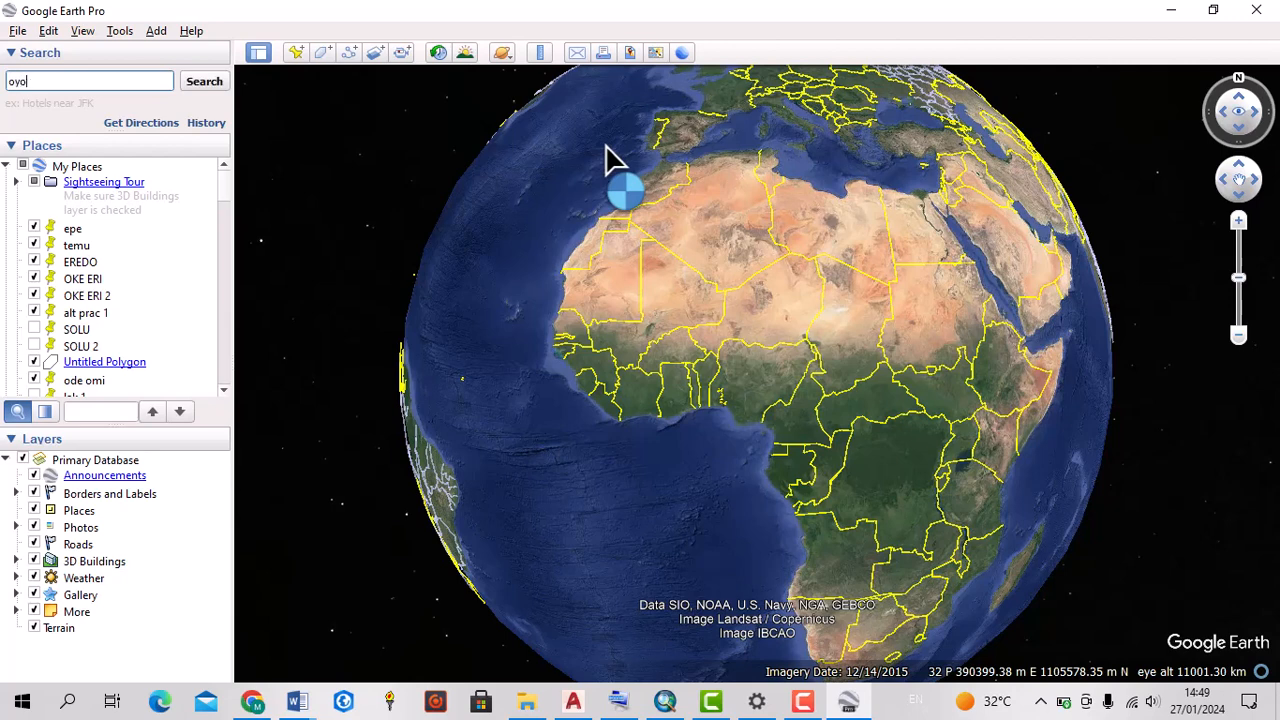
click(113, 81)
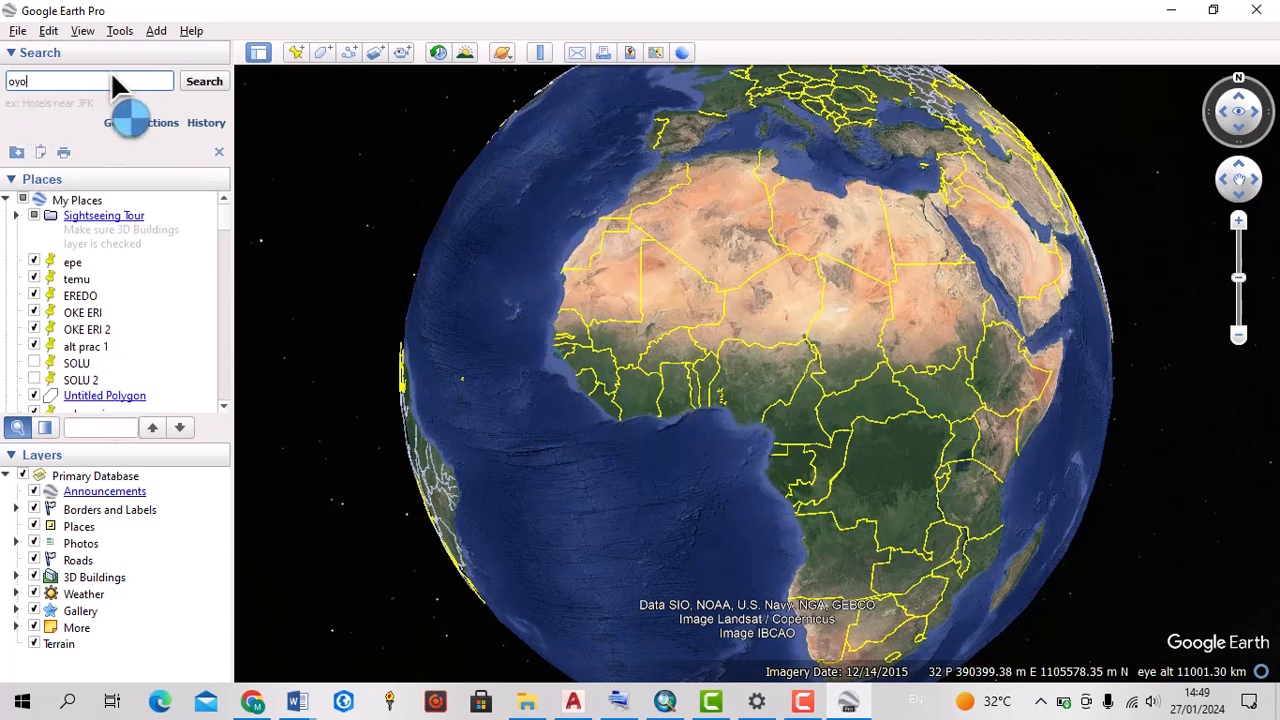
click(198, 87)
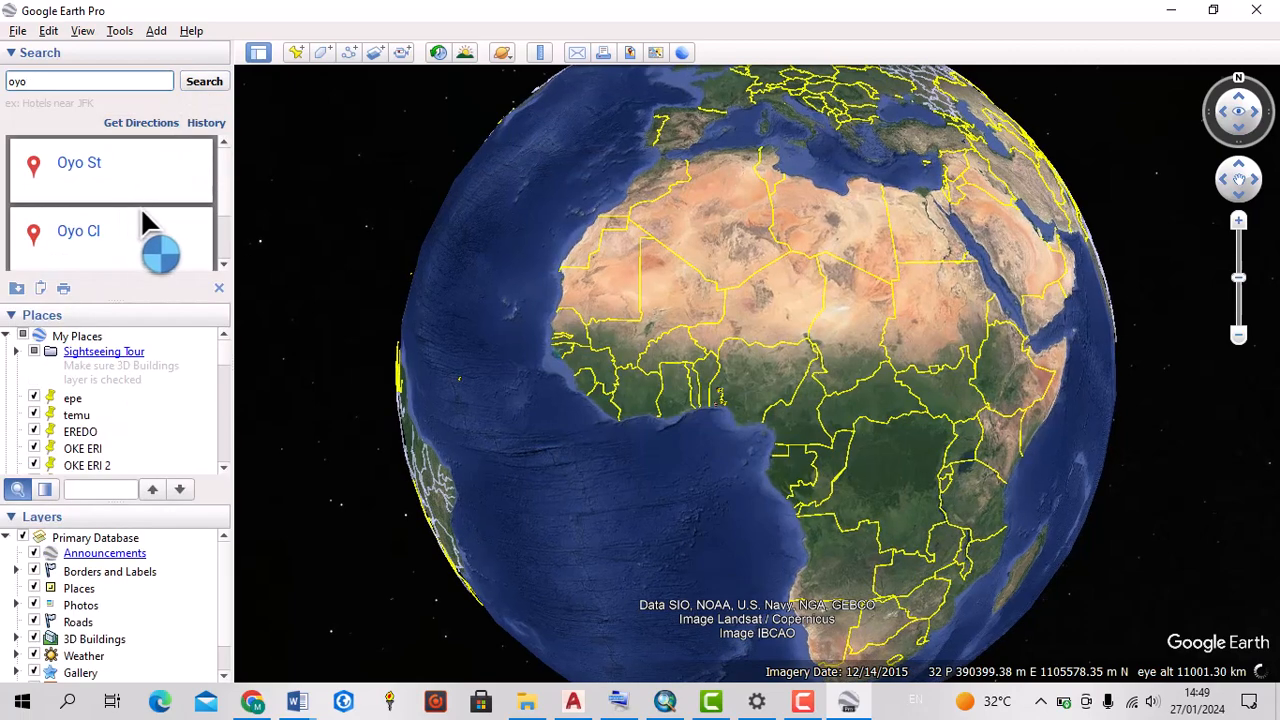
scroll(140, 206, down, 1)
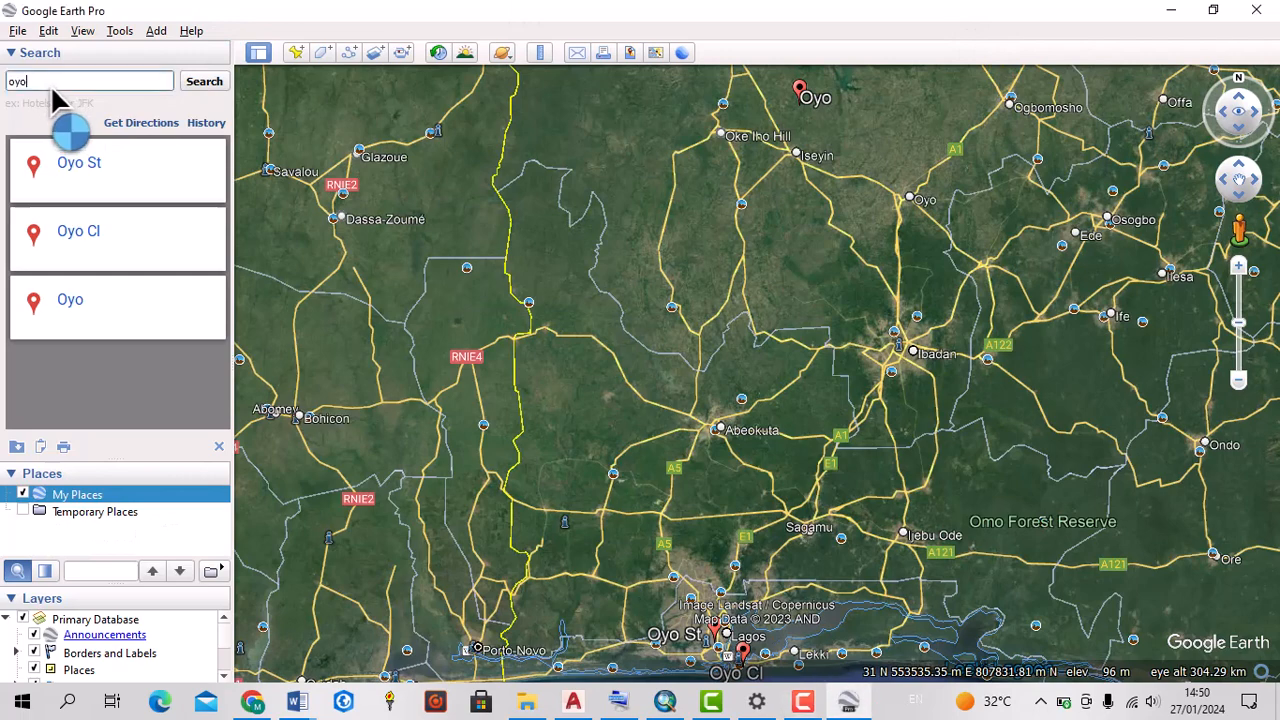
text(east)
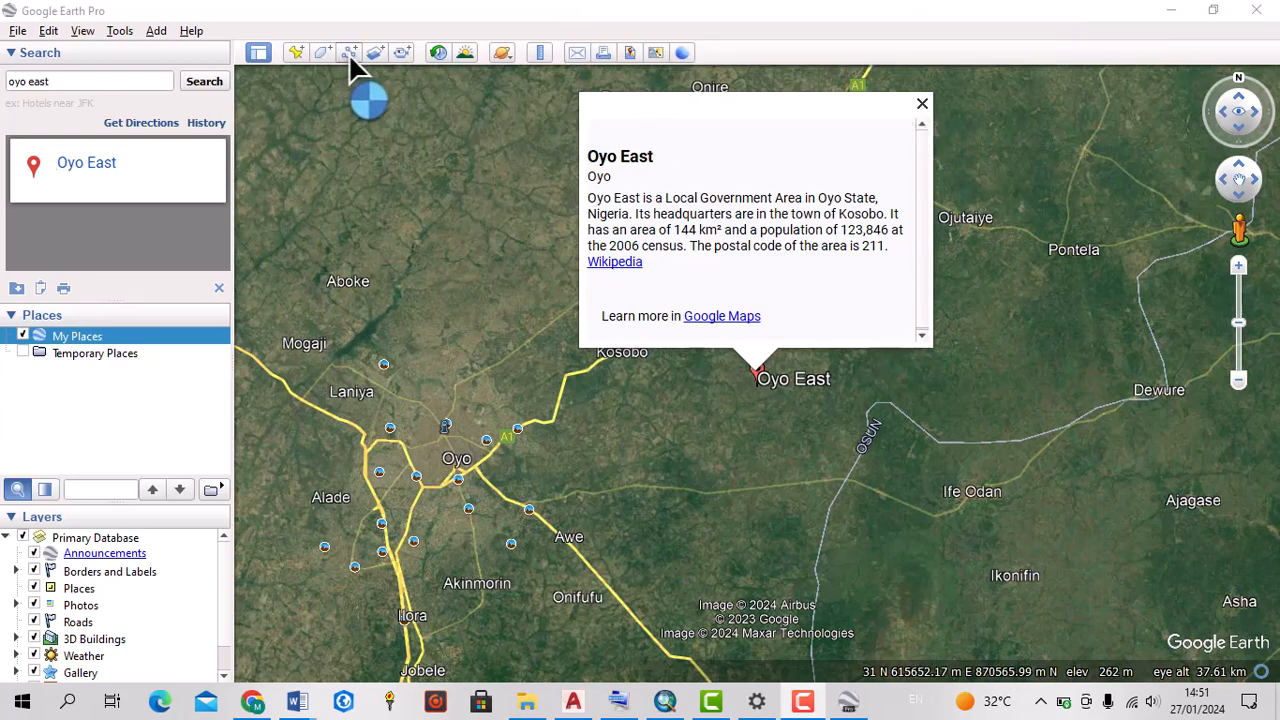
click(922, 104)
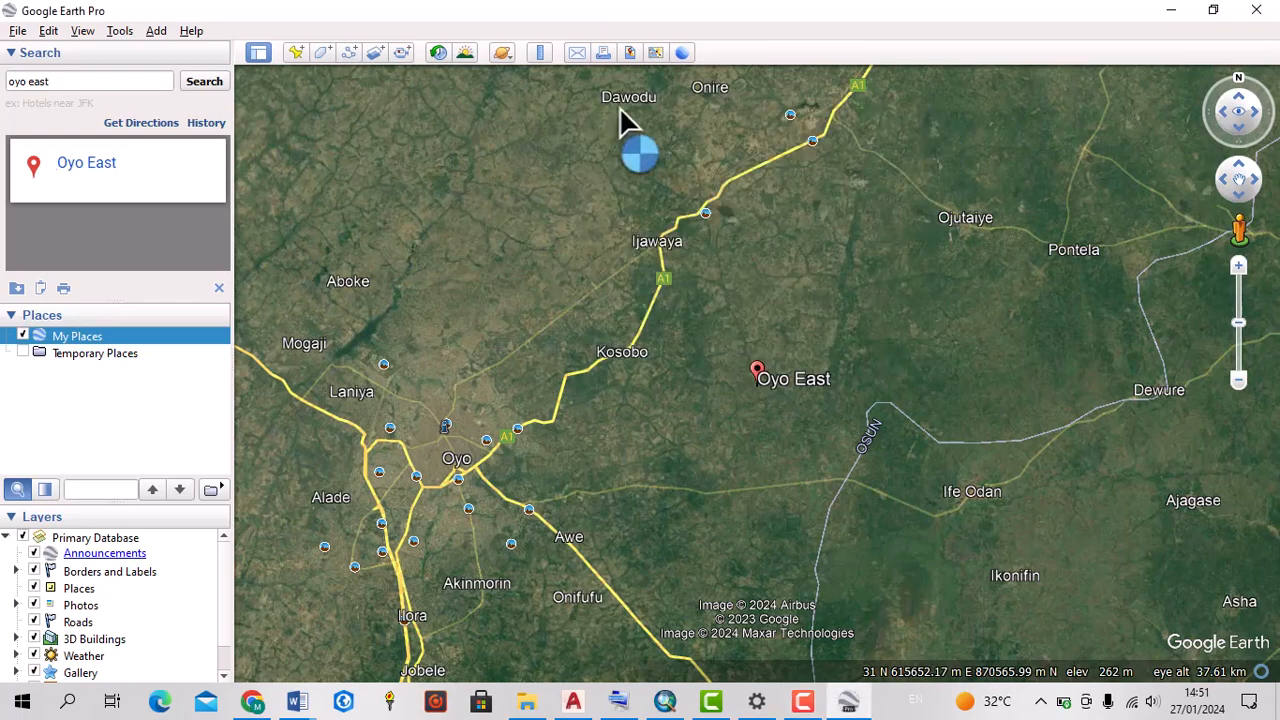
Start a new path named "oyo east DEM" and move its properties dialog aside to uncover the Oyo East area
click(349, 53)
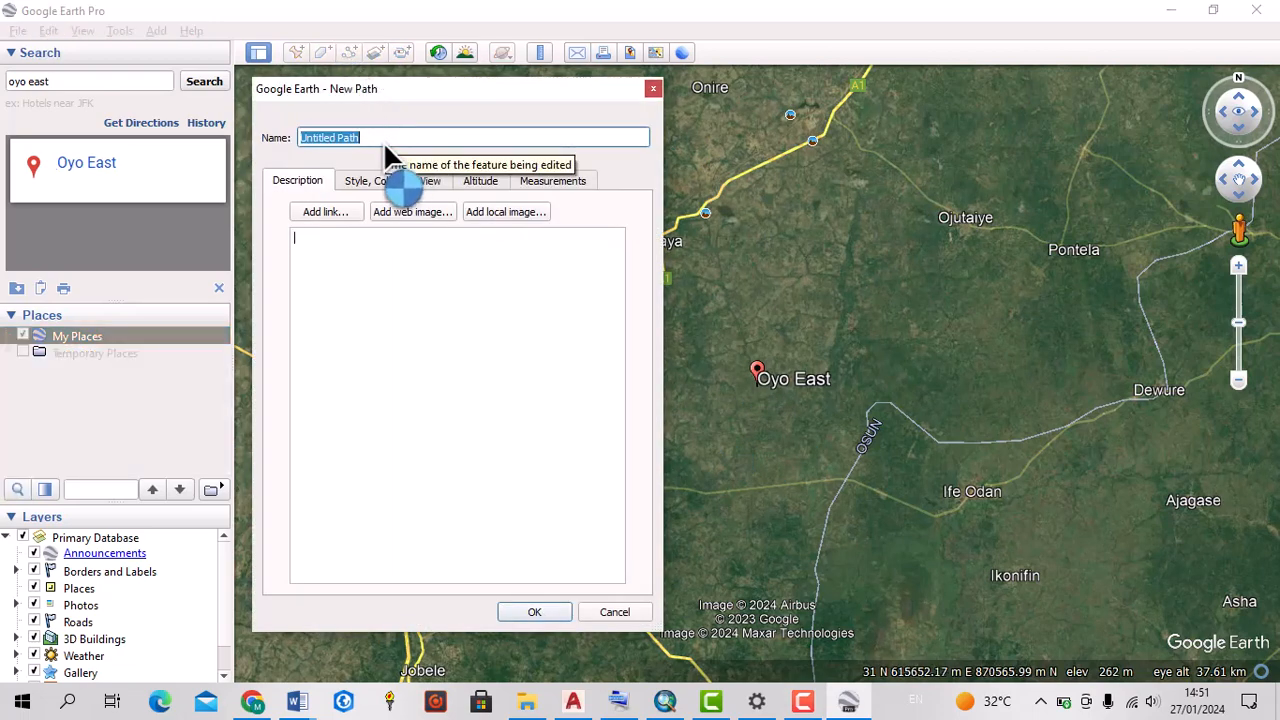
text(oyo east DEM)
drag(443, 94, 154, 94)
scroll(733, 465, up, 3)
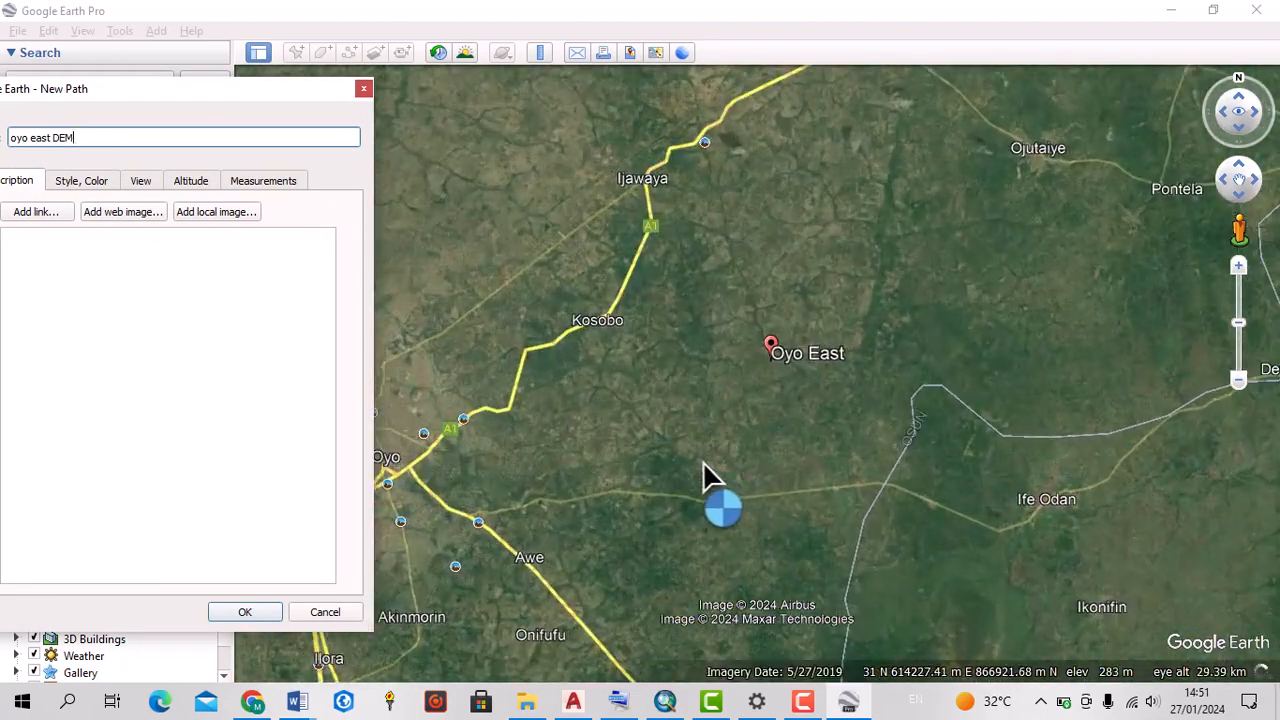
scroll(700, 460, up, 4)
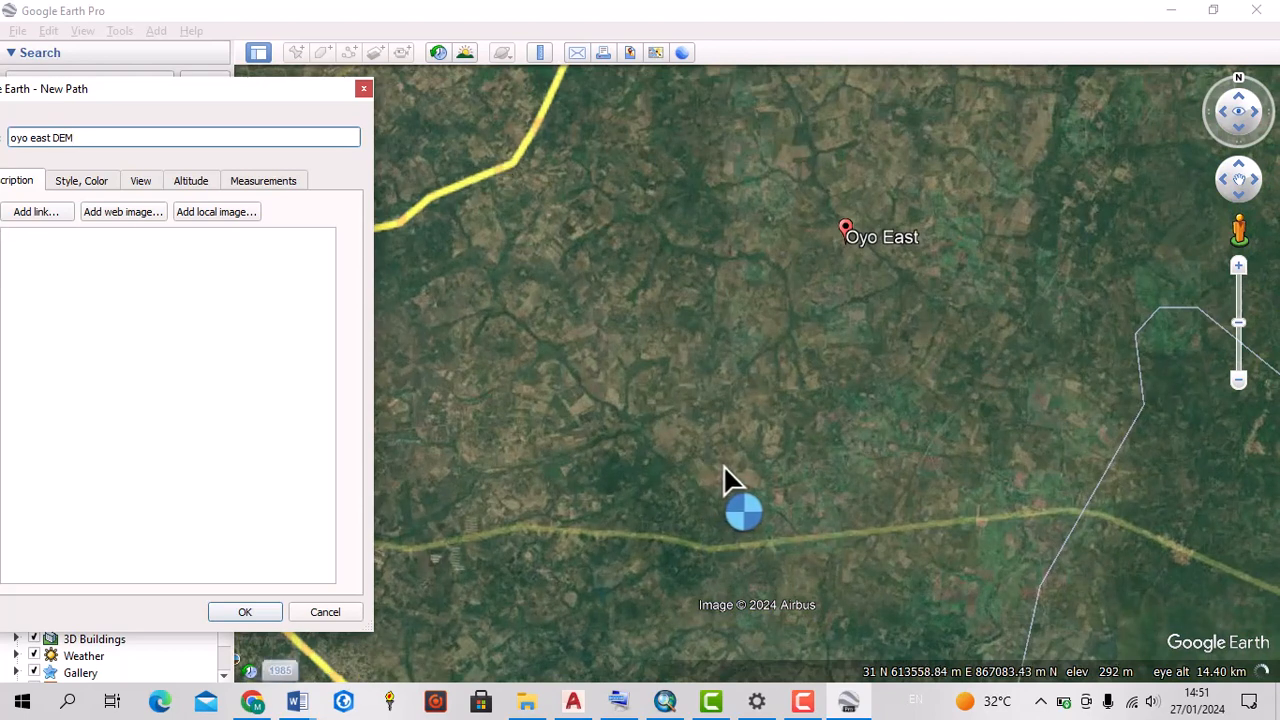
Trace the path freehand as back-and-forth, roughly north–south passes from north of Laroniyan across the Oyo East marker
click(724, 484)
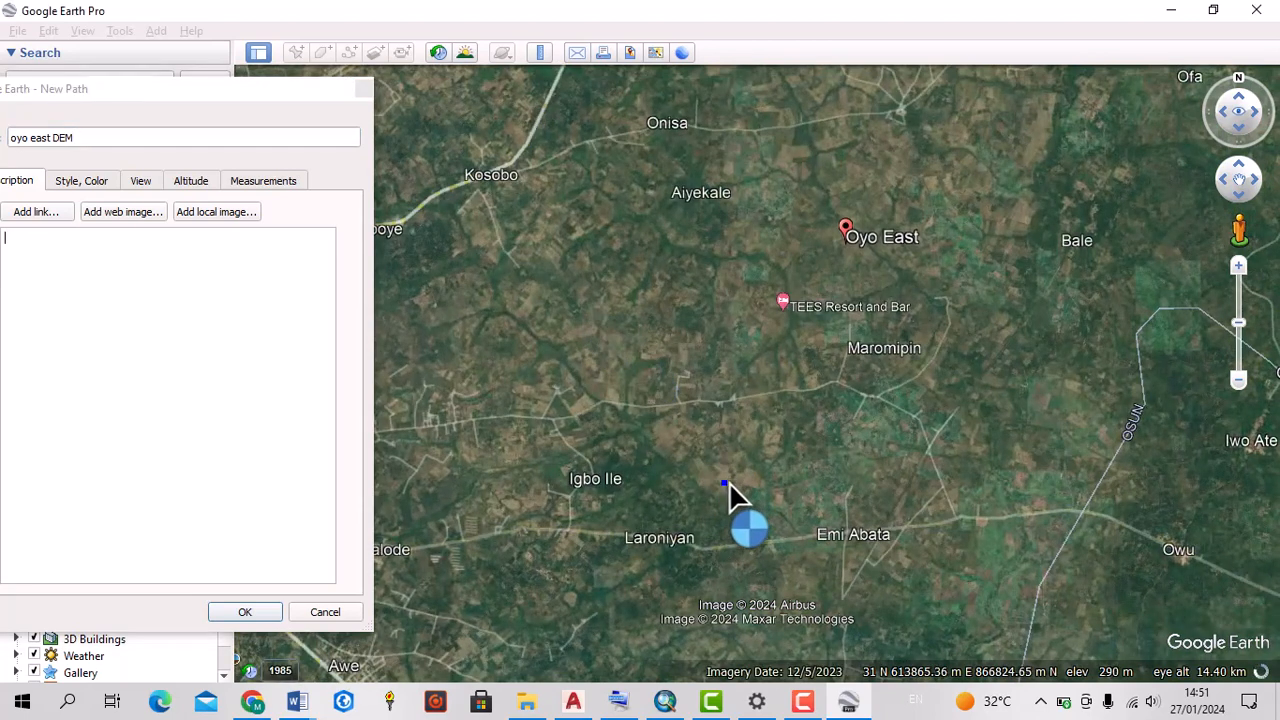
mouse_move(724, 483)
mouse_down()
mouse_move(678, 433)
mouse_move(712, 466)
mouse_up()
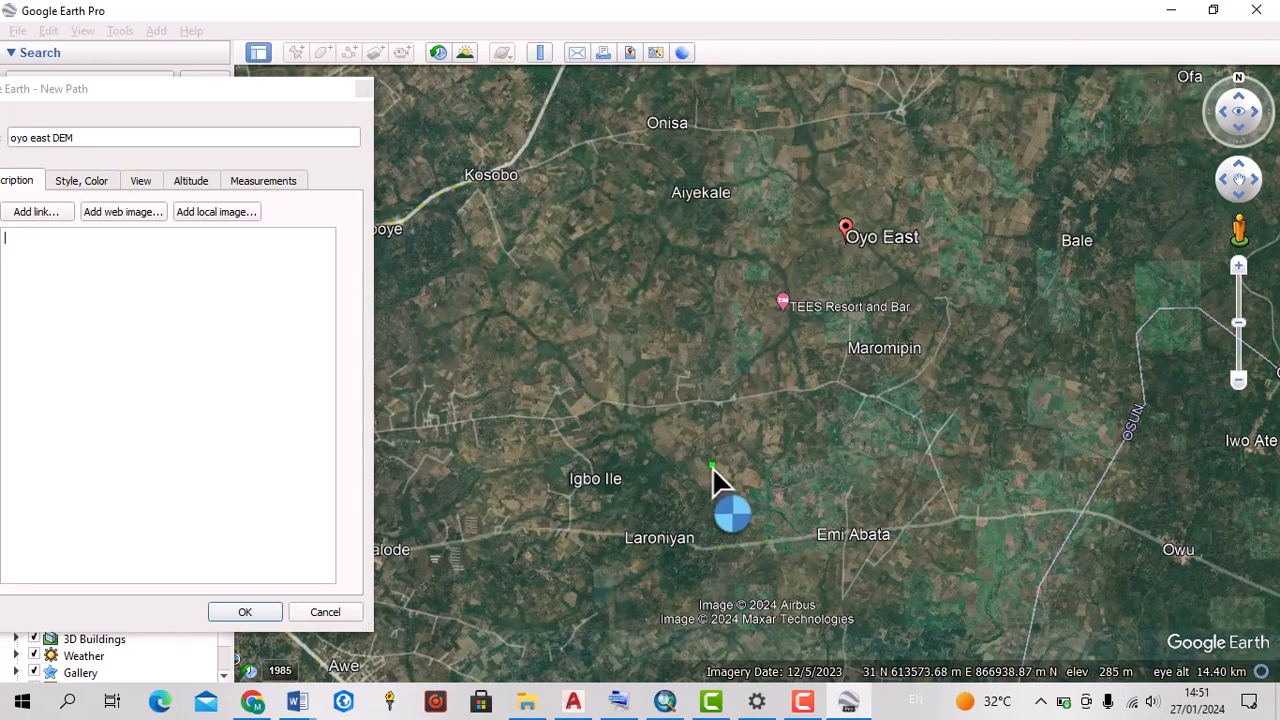
click(697, 457)
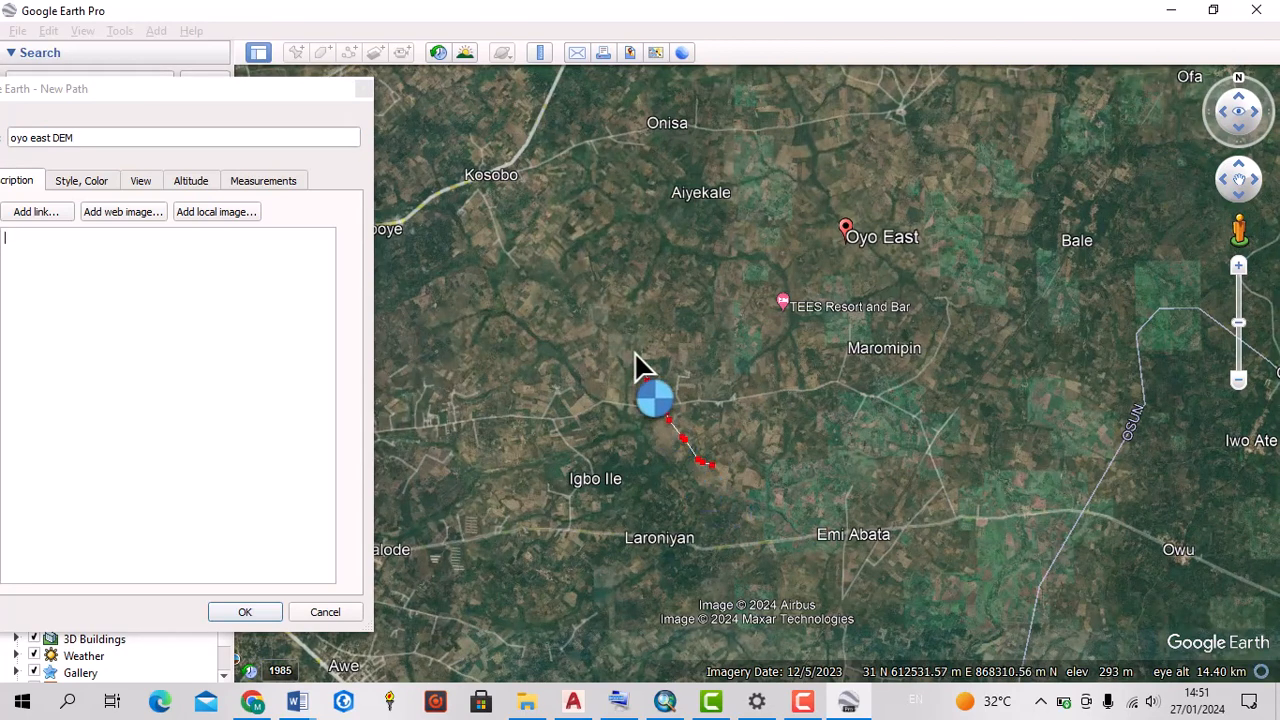
drag(635, 351, 614, 292)
mouse_move(593, 248)
mouse_down()
mouse_move(605, 240)
mouse_move(573, 215)
mouse_move(591, 221)
mouse_move(601, 202)
mouse_move(645, 268)
mouse_up()
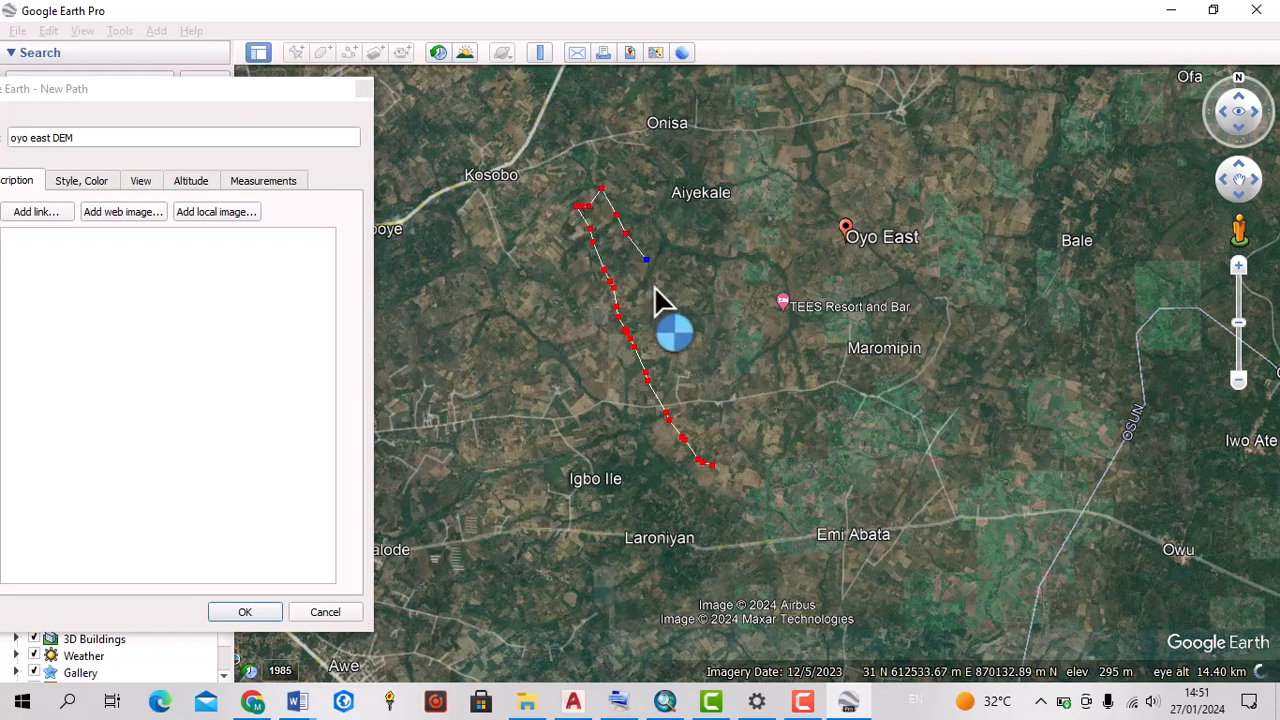
mouse_move(697, 377)
mouse_down()
mouse_move(750, 456)
mouse_move(763, 409)
mouse_move(743, 334)
mouse_move(655, 133)
mouse_move(677, 194)
mouse_move(674, 157)
mouse_move(708, 157)
mouse_move(825, 362)
mouse_move(826, 246)
mouse_move(776, 135)
mouse_move(798, 100)
mouse_move(826, 114)
mouse_move(921, 268)
mouse_up()
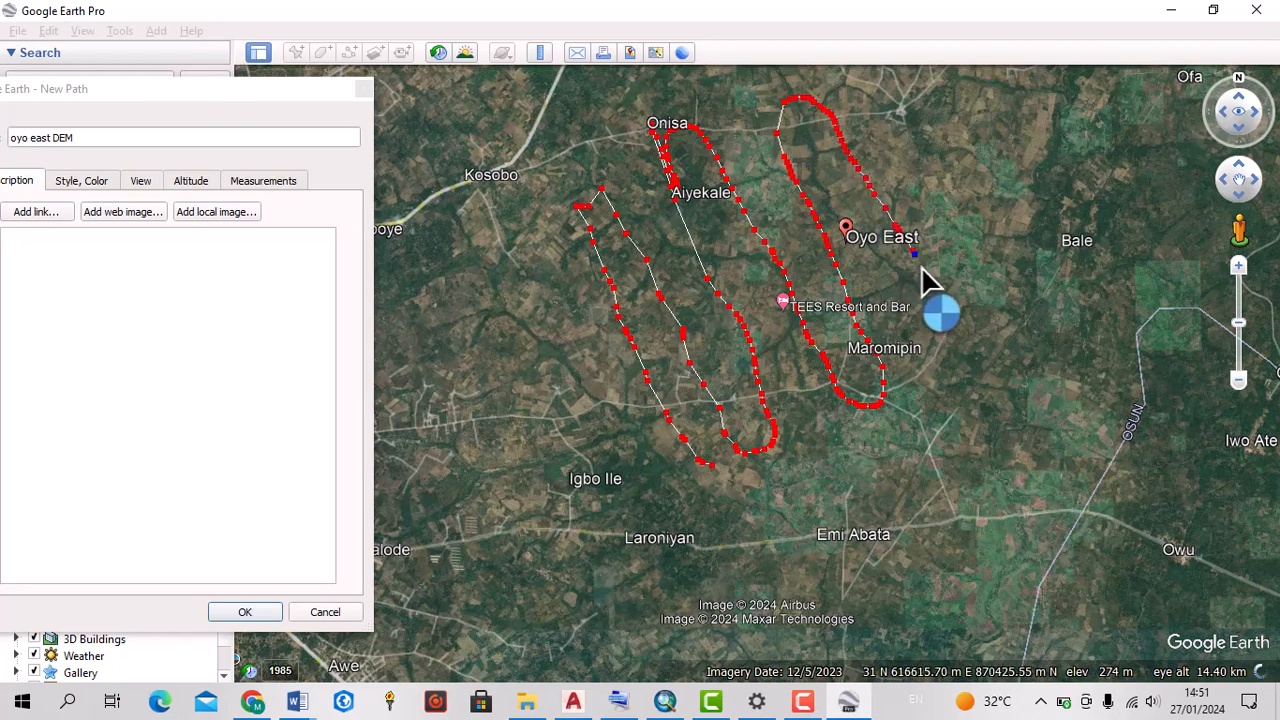
scroll(940, 355, down, 3)
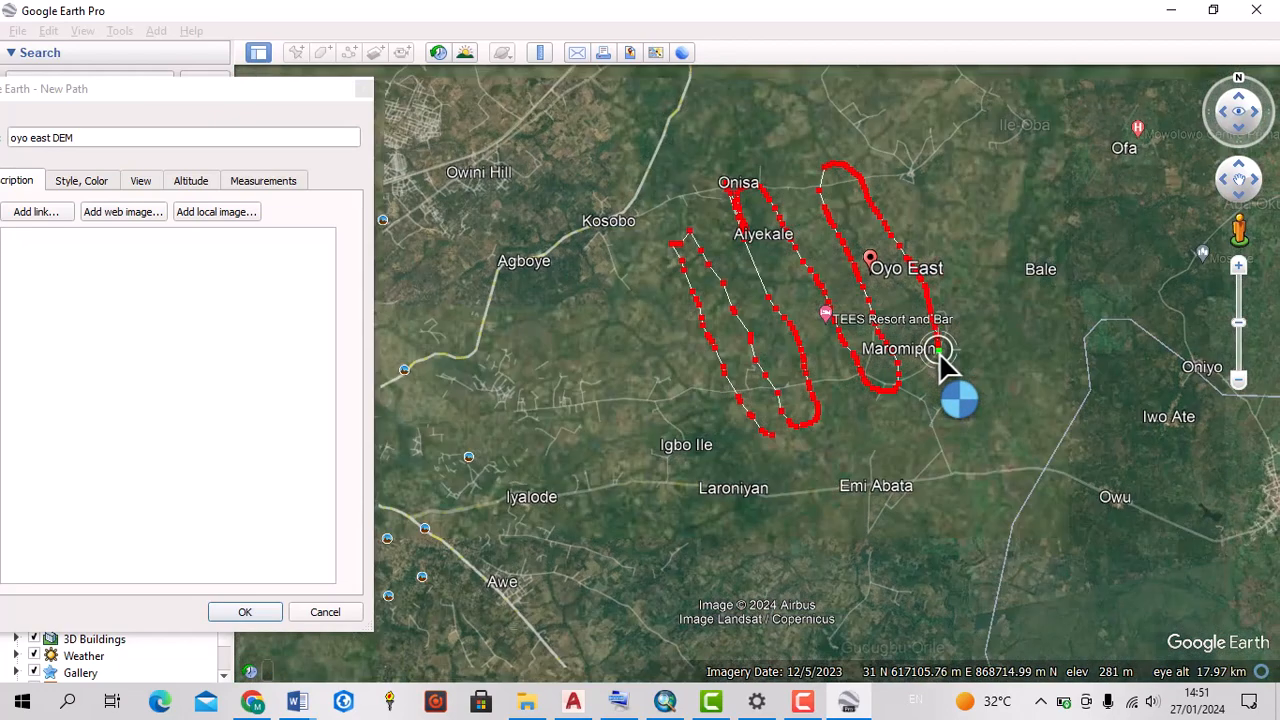
Continue the passes eastward, cross them with roughly east–west lines to form a grid over Oyo East, and accept the path
mouse_move(942, 363)
mouse_down()
mouse_move(966, 349)
mouse_move(950, 285)
mouse_move(908, 224)
mouse_move(1030, 316)
mouse_move(960, 150)
mouse_move(994, 145)
mouse_move(1082, 283)
mouse_move(1071, 200)
mouse_move(1041, 129)
mouse_move(834, 260)
mouse_move(758, 288)
mouse_move(780, 324)
mouse_move(1008, 178)
mouse_move(1062, 172)
mouse_move(1062, 195)
mouse_move(1008, 240)
mouse_move(871, 294)
mouse_move(826, 334)
mouse_move(764, 360)
mouse_move(840, 366)
mouse_up()
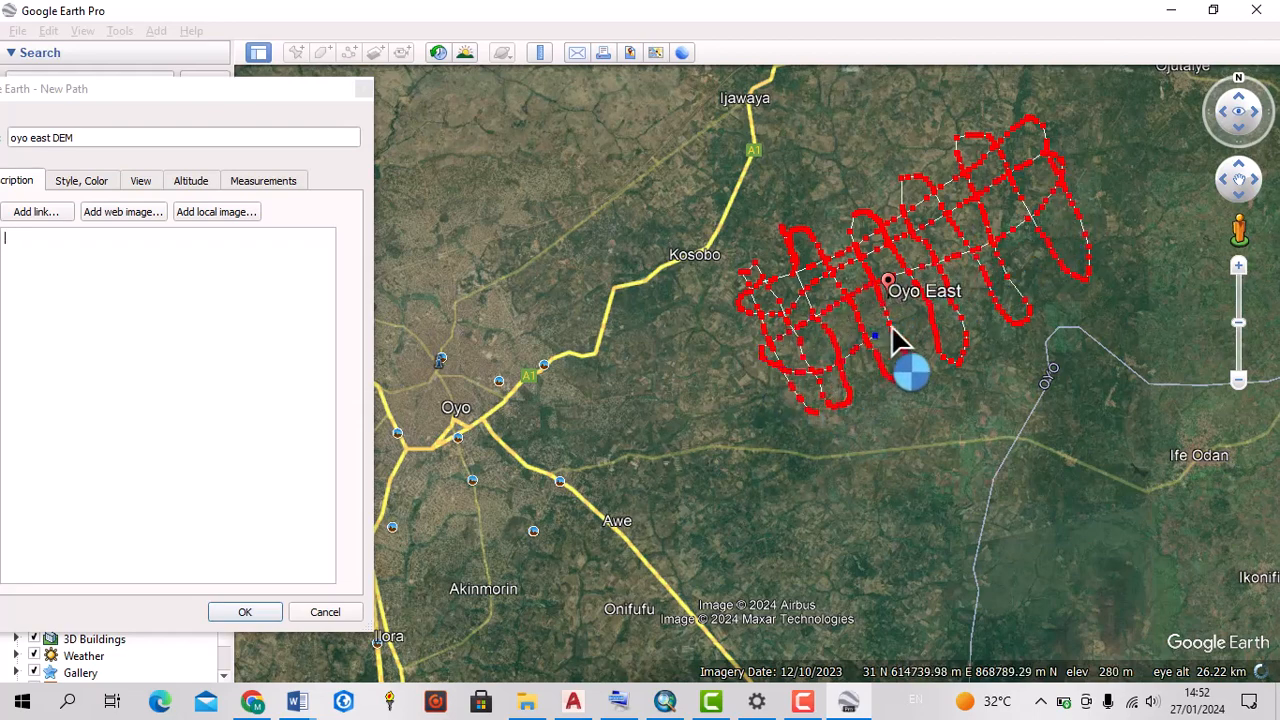
mouse_move(892, 327)
mouse_down()
mouse_move(990, 291)
mouse_move(1020, 262)
mouse_move(1100, 240)
mouse_move(1116, 264)
mouse_move(989, 349)
mouse_move(901, 366)
mouse_up()
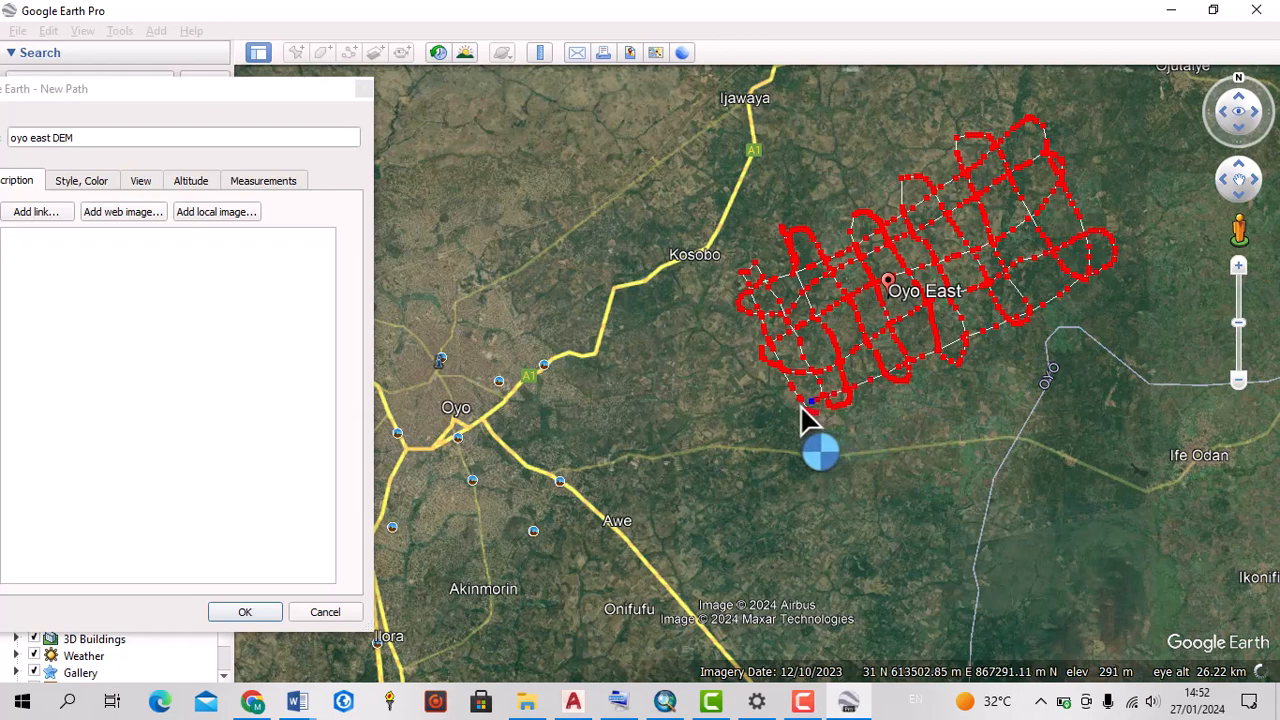
drag(797, 404, 795, 336)
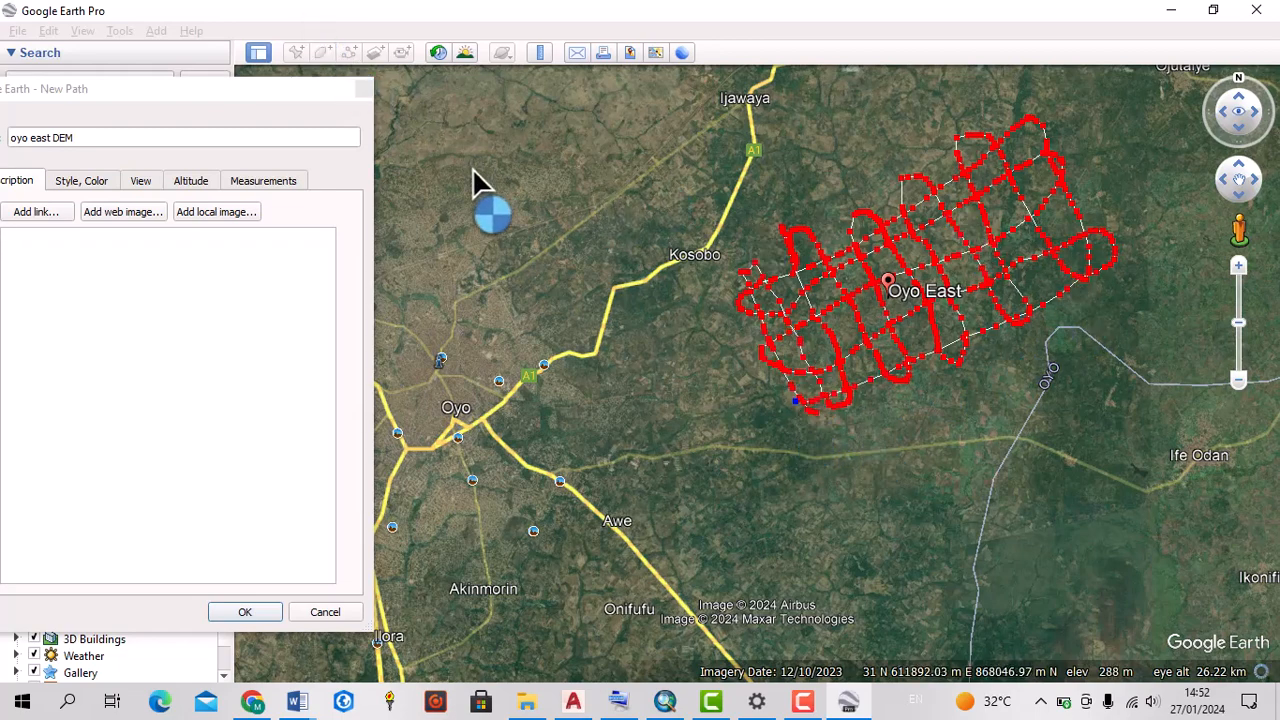
drag(170, 89, 240, 78)
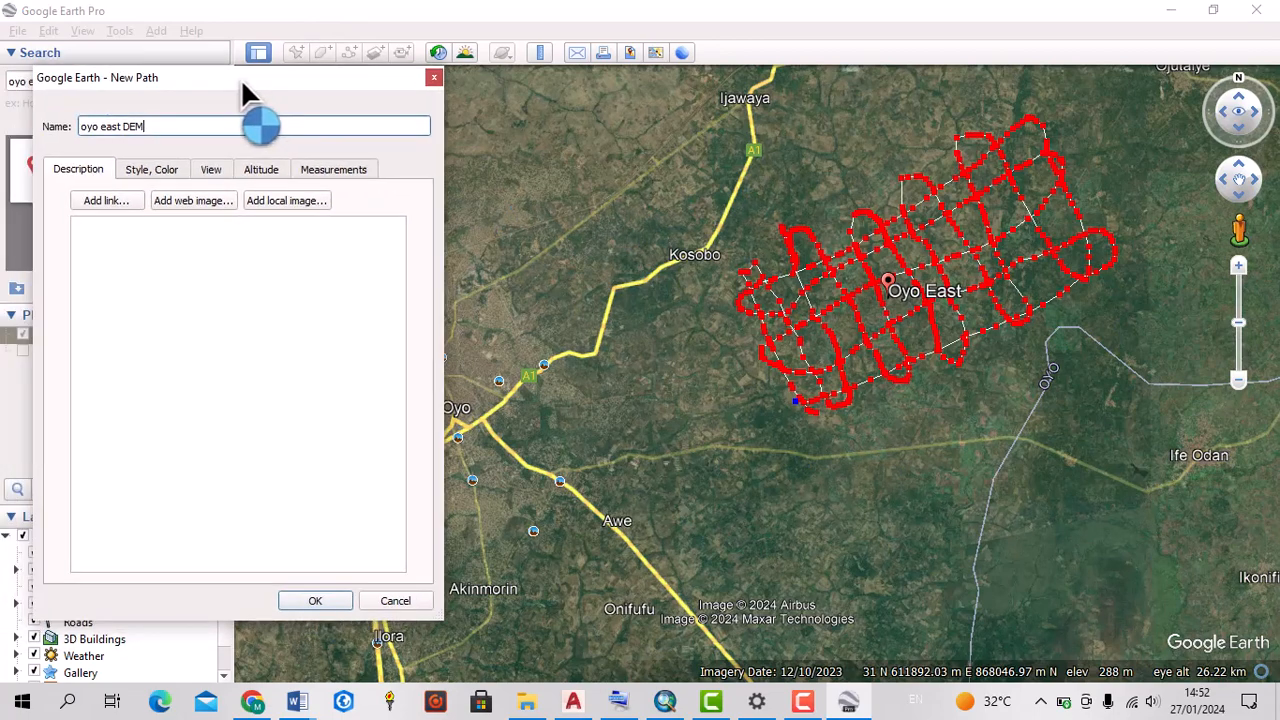
click(314, 603)
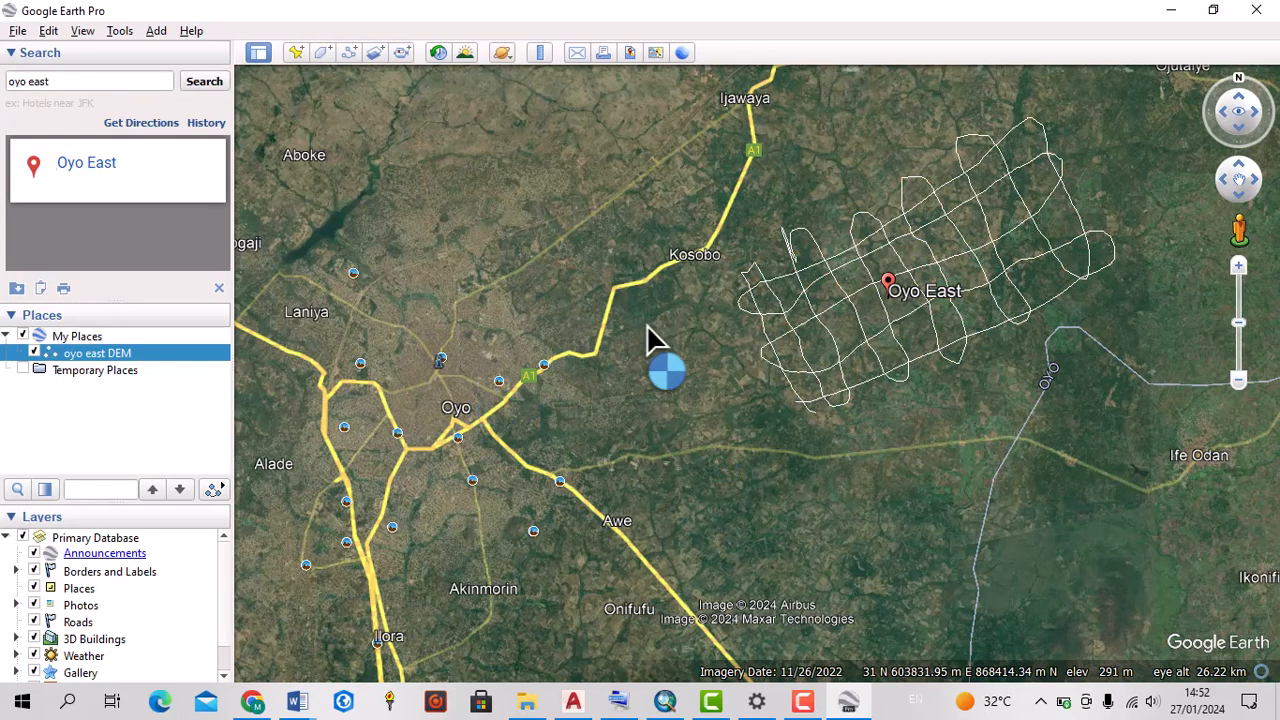
Begin saving the "oyo east DEM" path as a place file and choose the Desktop as the location
right_click(76, 356)
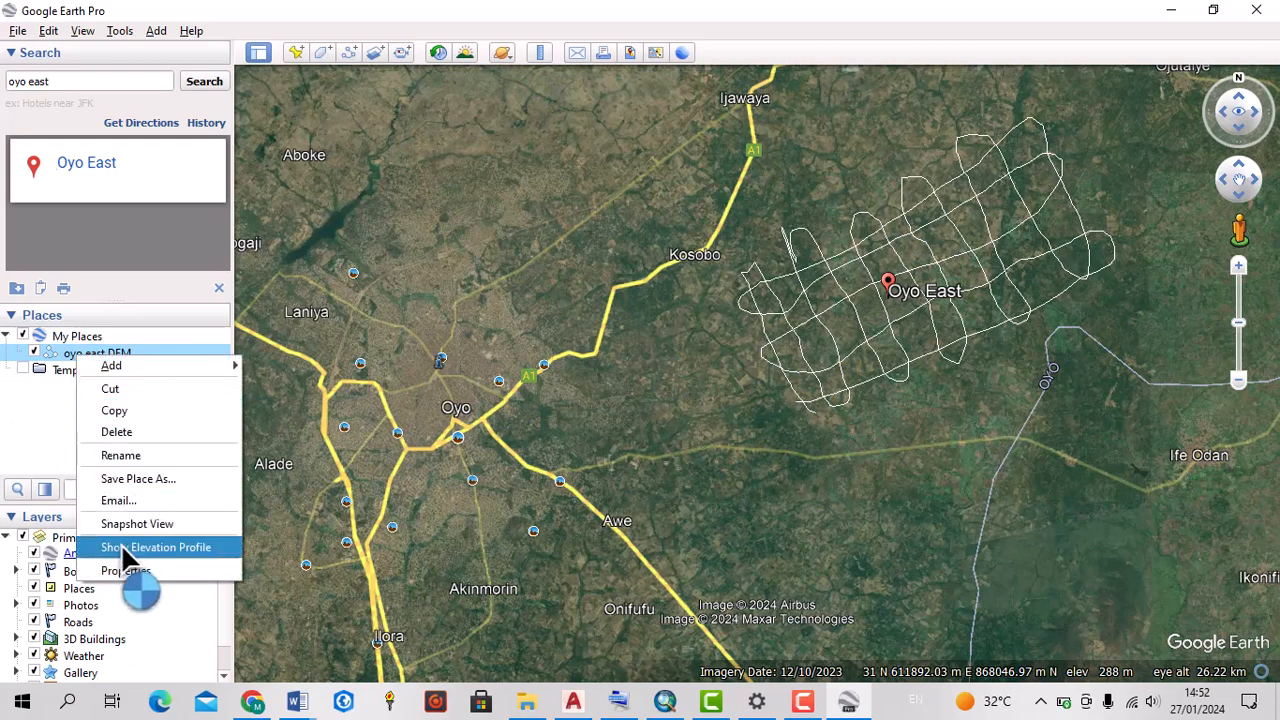
click(126, 481)
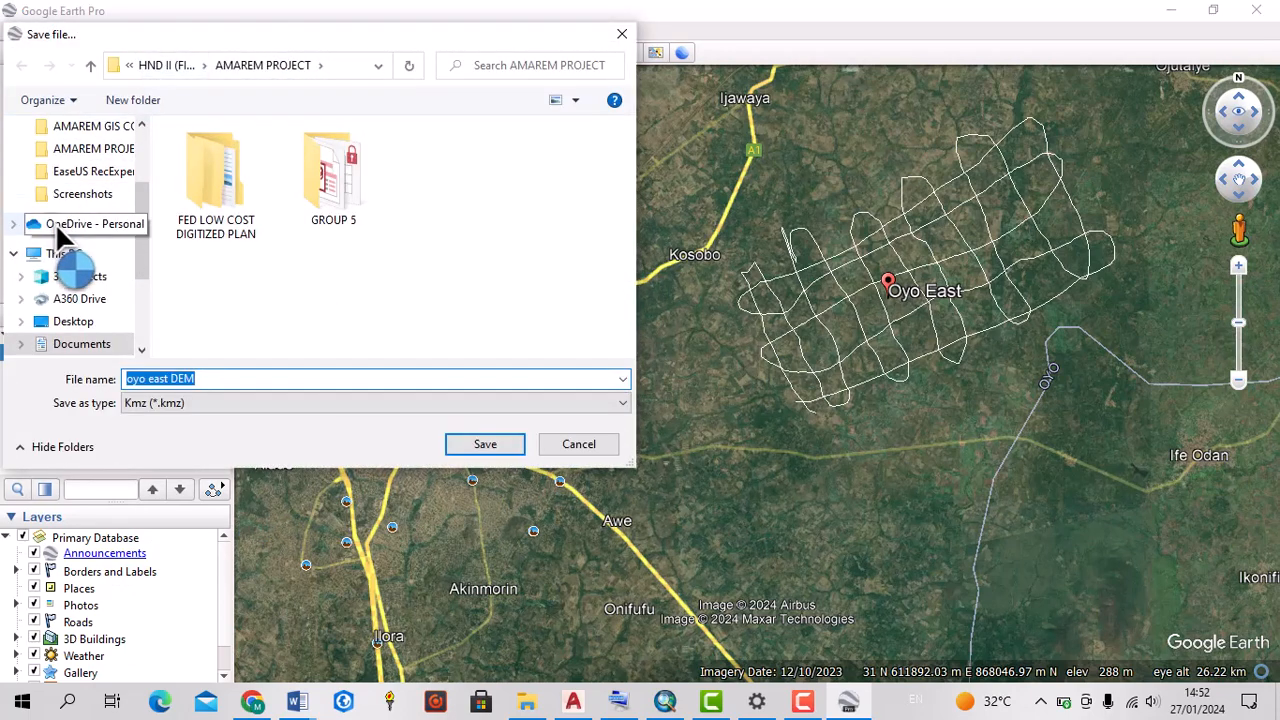
click(32, 255)
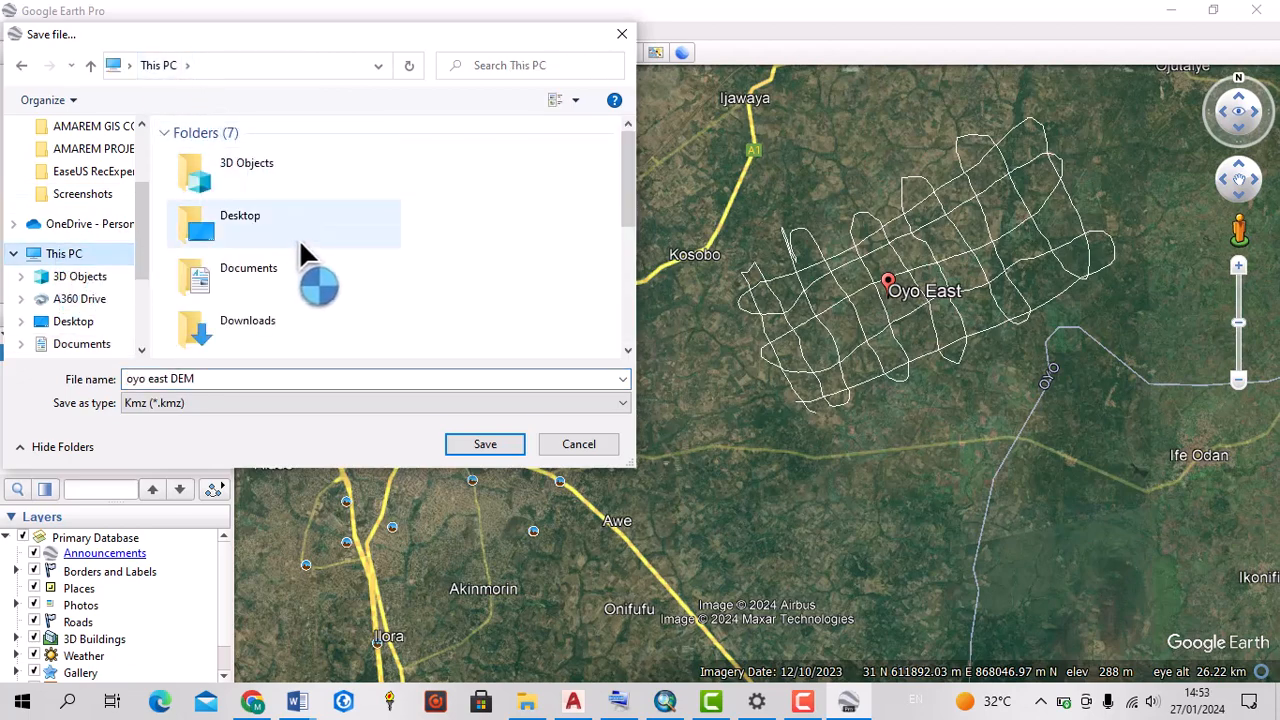
drag(627, 205, 612, 141)
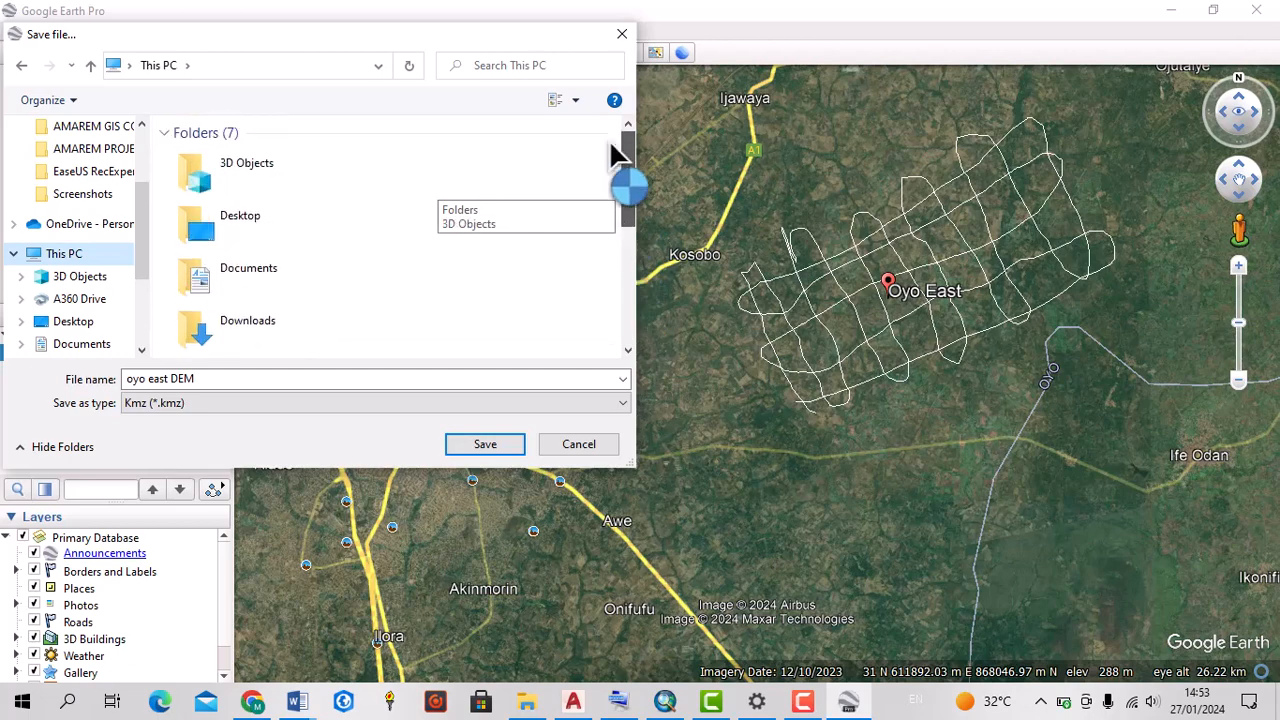
click(244, 220)
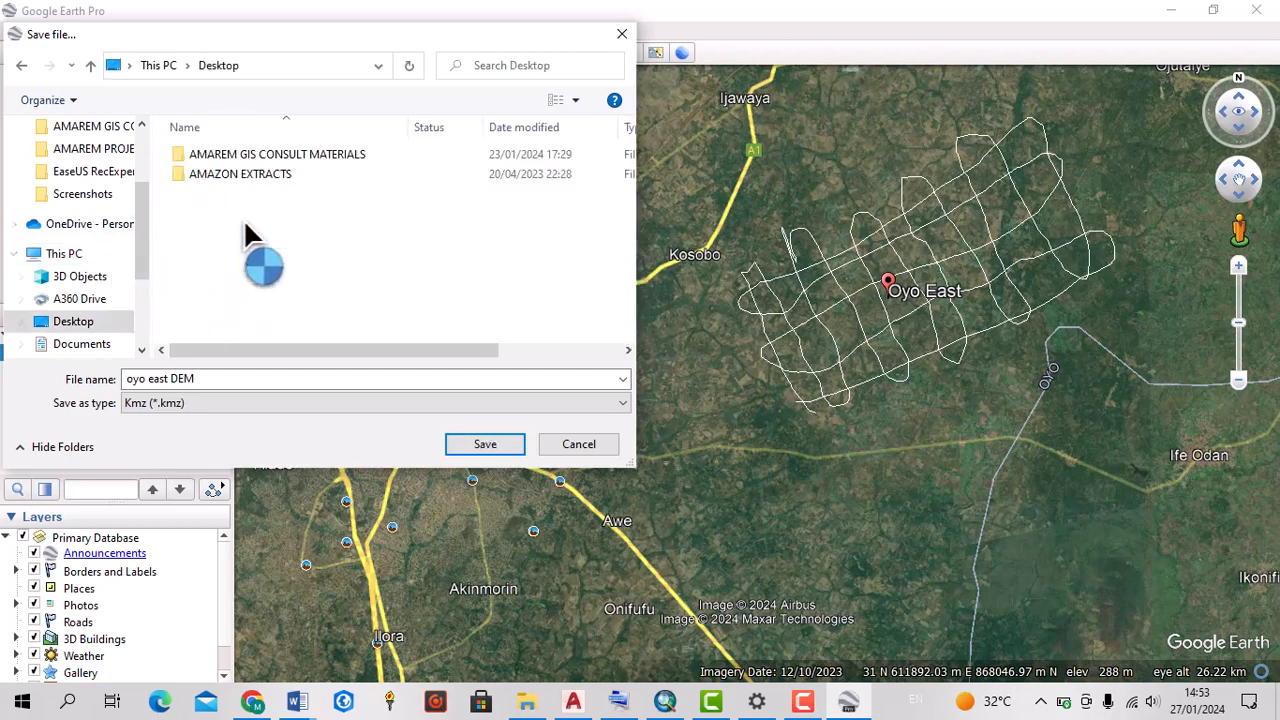
Create a folder named "GOGGLE EARTH JOBS" on the Desktop and open it as the save location
right_click(224, 316)
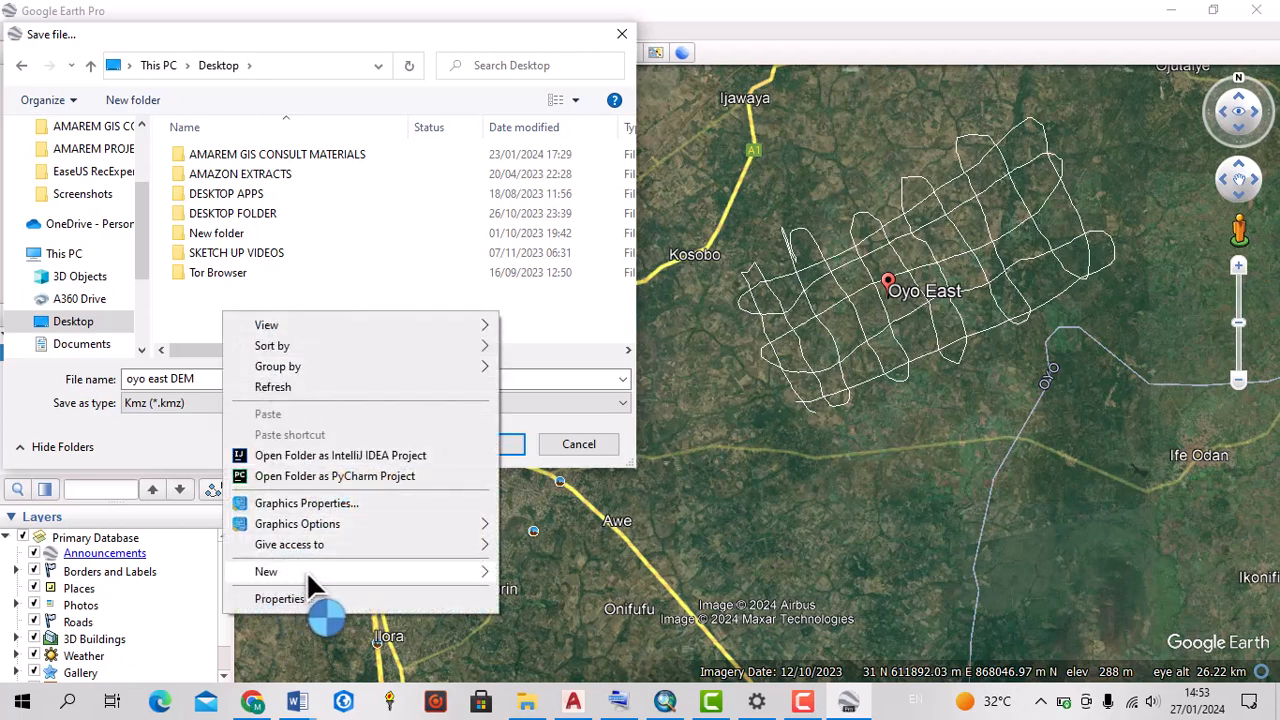
mouse_move(405, 580)
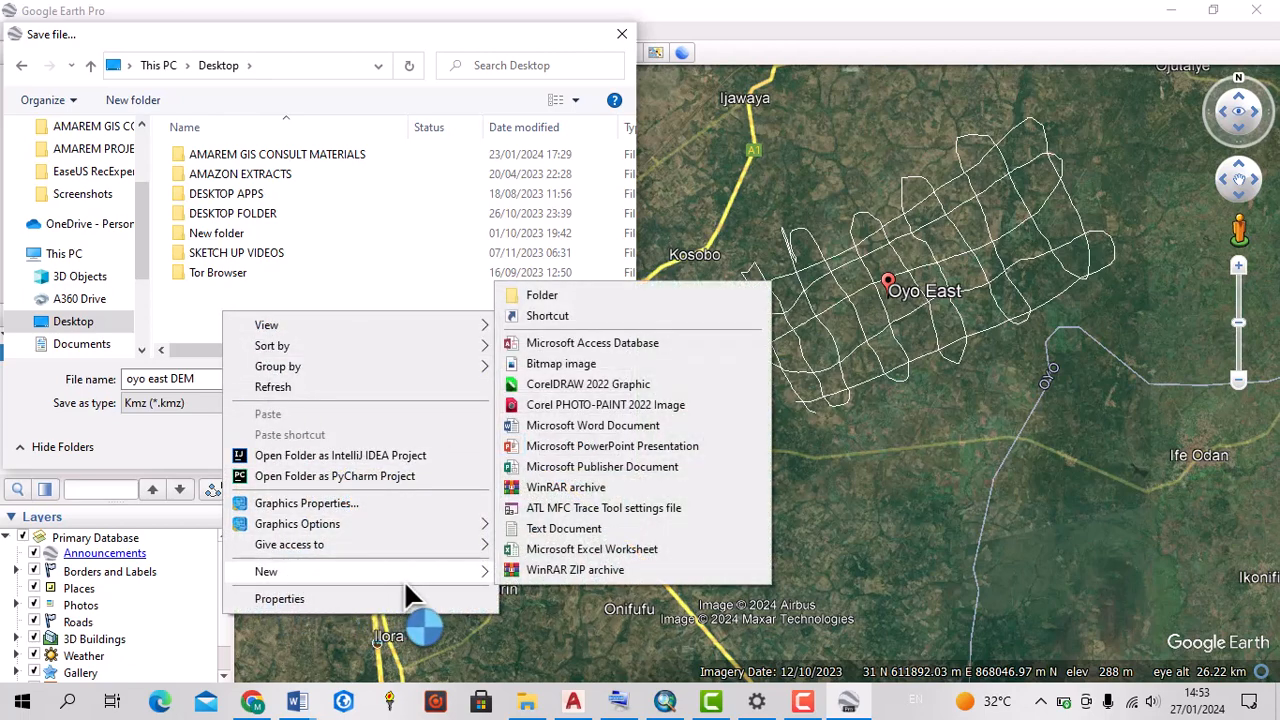
click(580, 300)
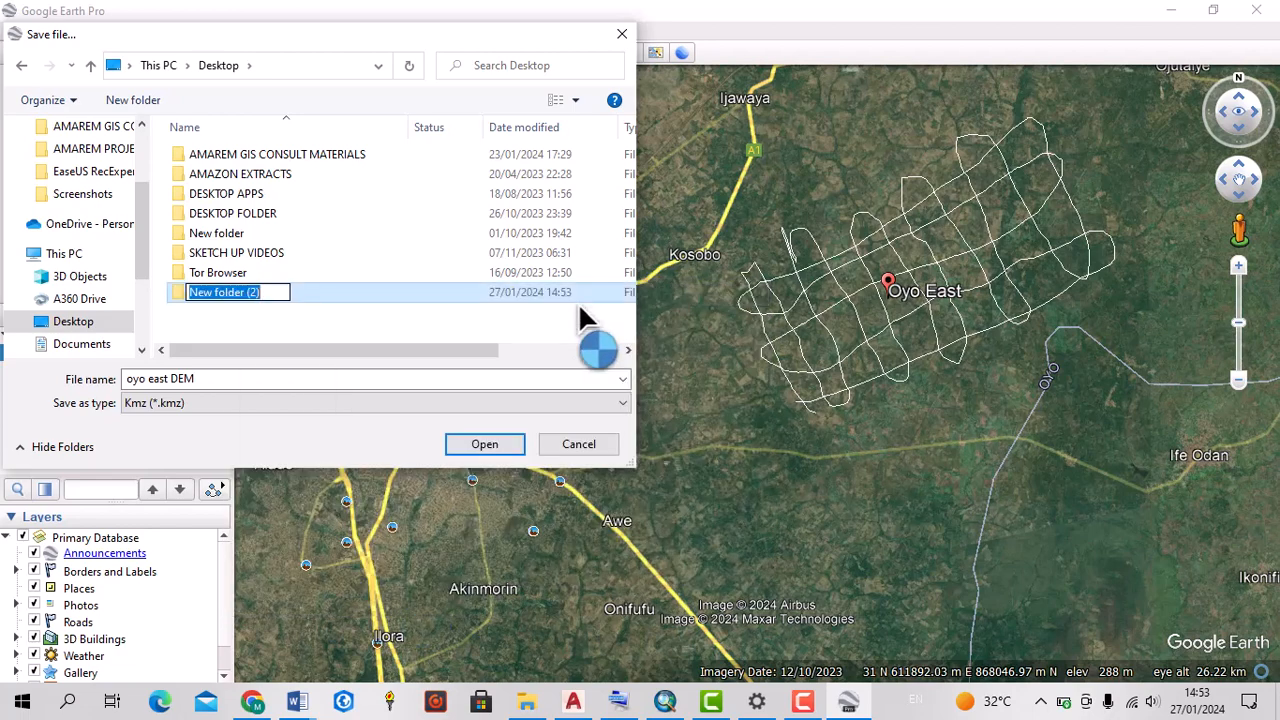
text(GOGGLE EARTH JOBS)
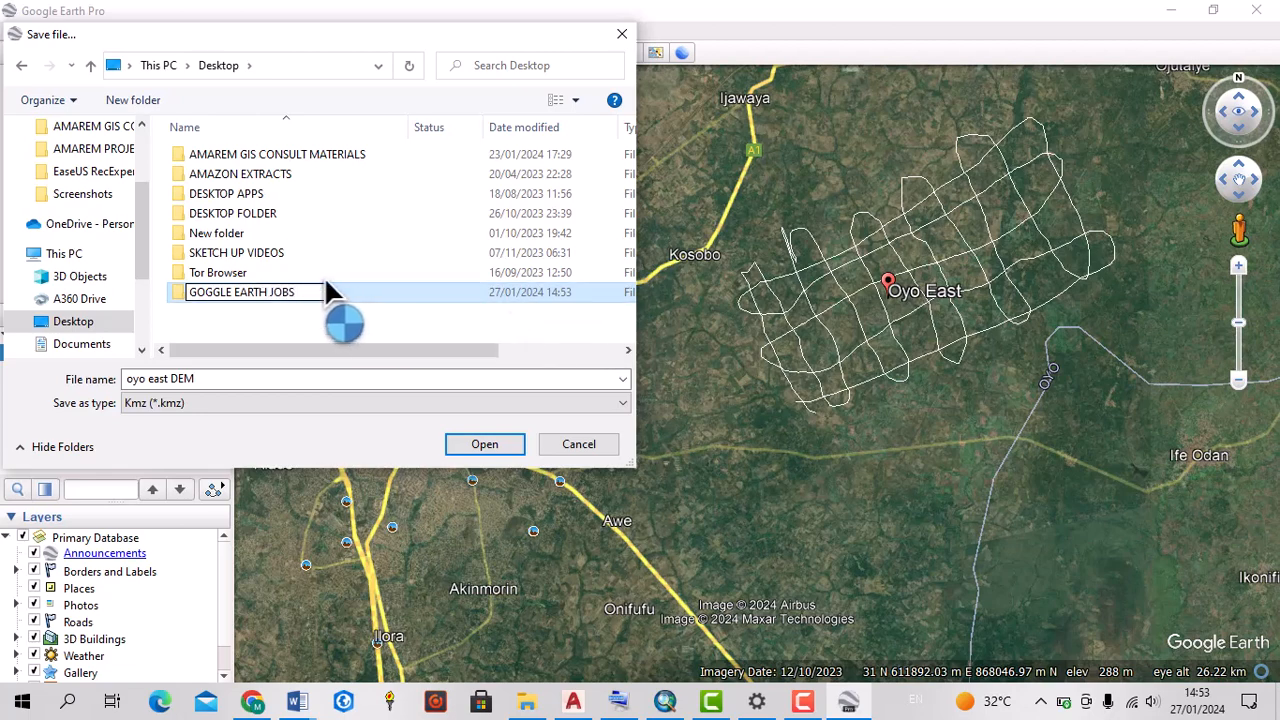
key(Return)
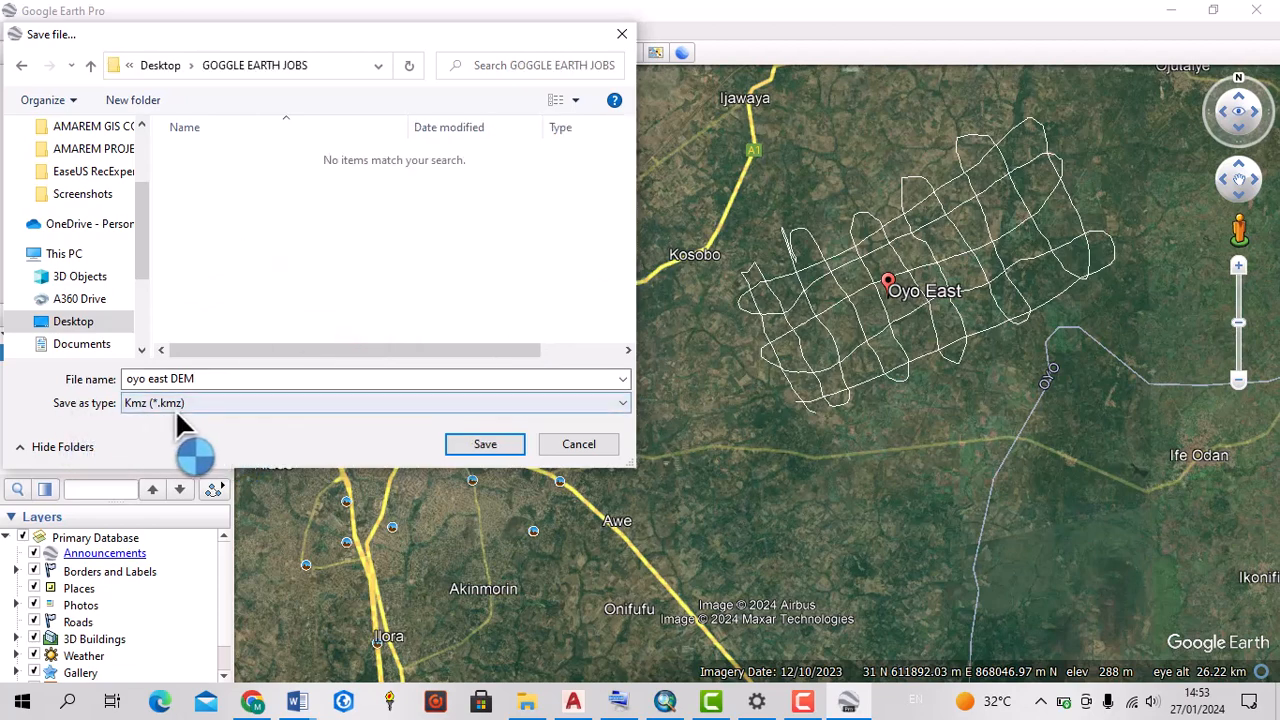
Save the path as "oyo east DEM" in Kml (*.kml) format in the GOGGLE EARTH JOBS folder
click(227, 403)
click(167, 434)
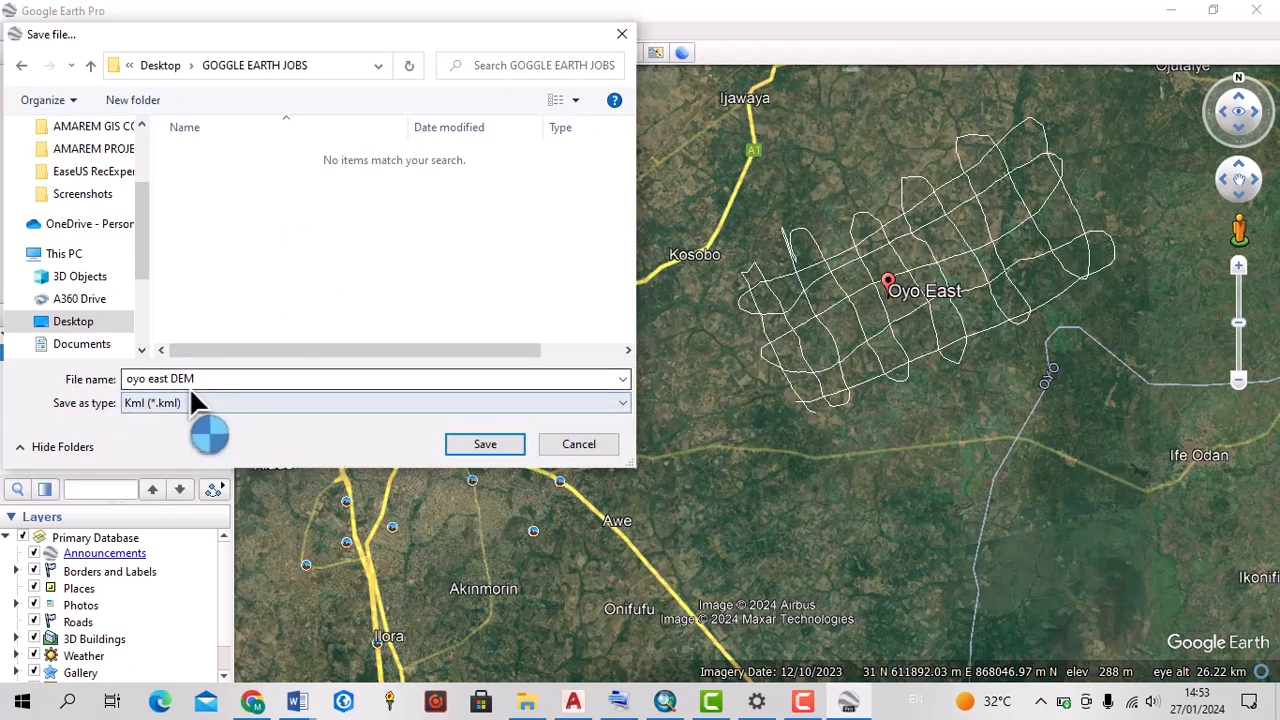
click(492, 444)
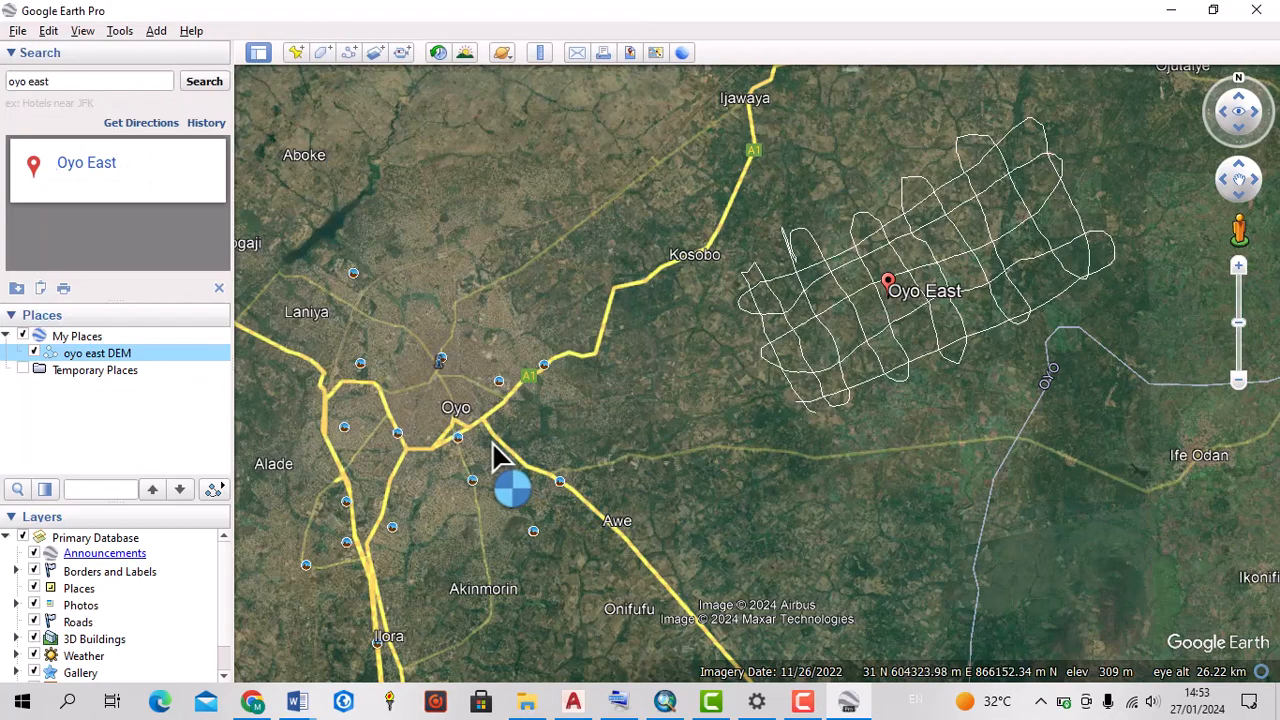
Look over the path grid around Oyo East and minimize the Google Earth Pro window to return to the desktop
scroll(933, 291, down, 2)
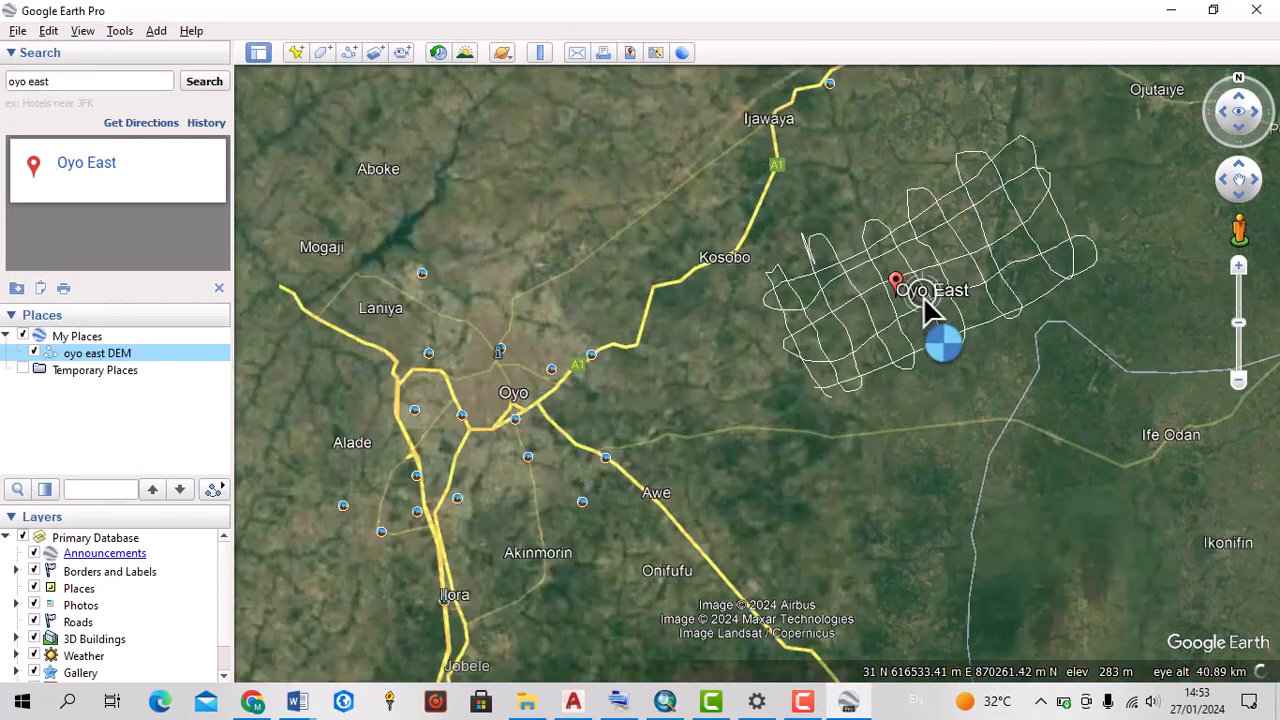
scroll(923, 296, up, 3)
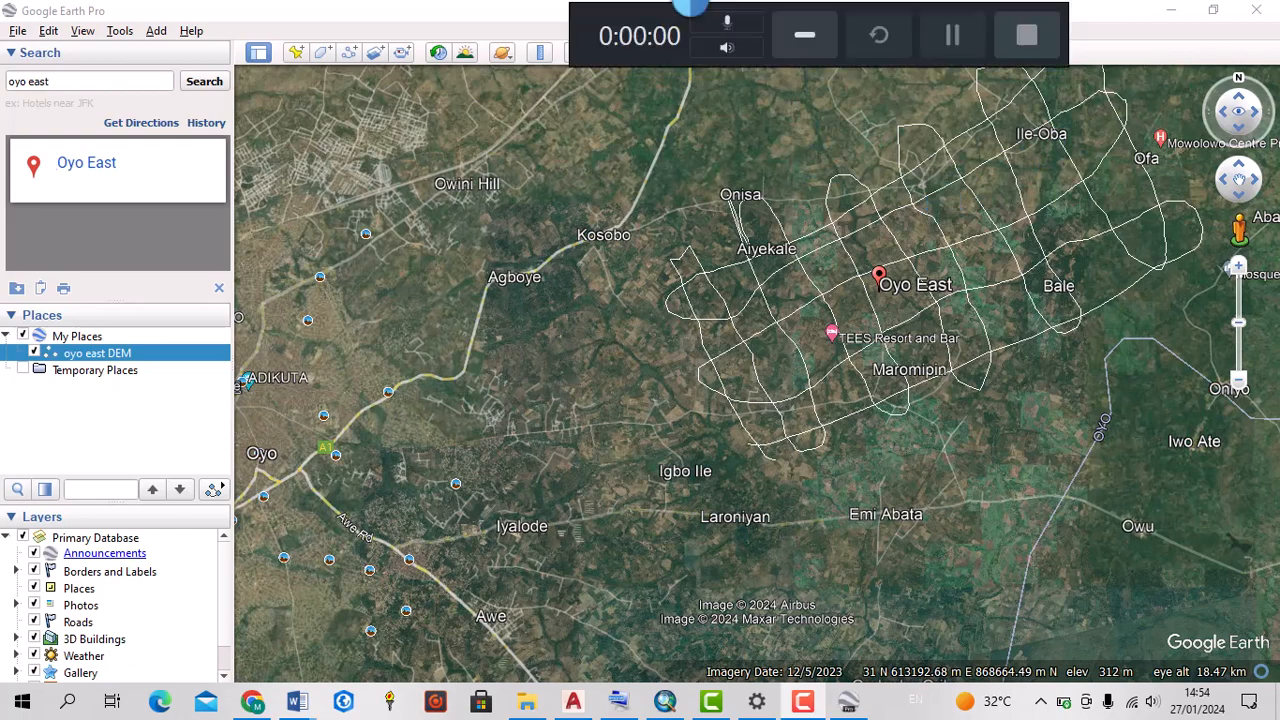
click(1178, 18)
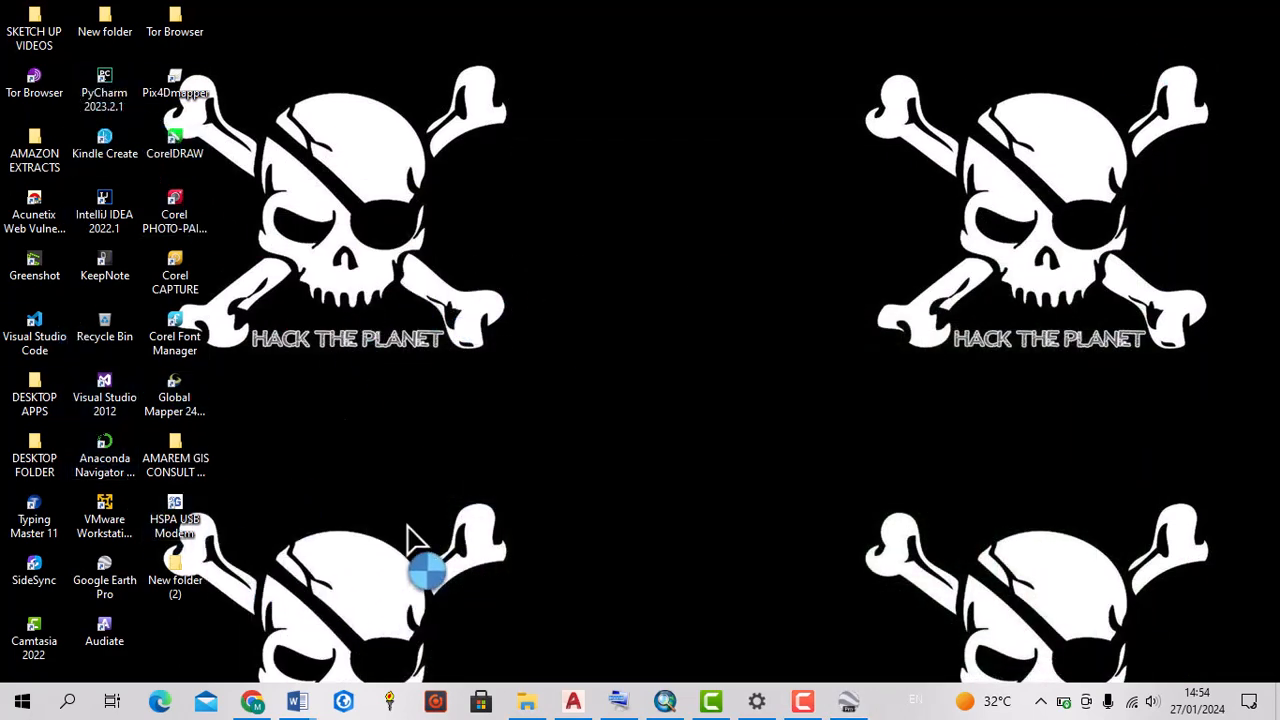
Switch to Chrome, search for "gps visualizer/elevation" in a new tab, and open the "Assign DEM elevation data to coordinates" page
click(252, 703)
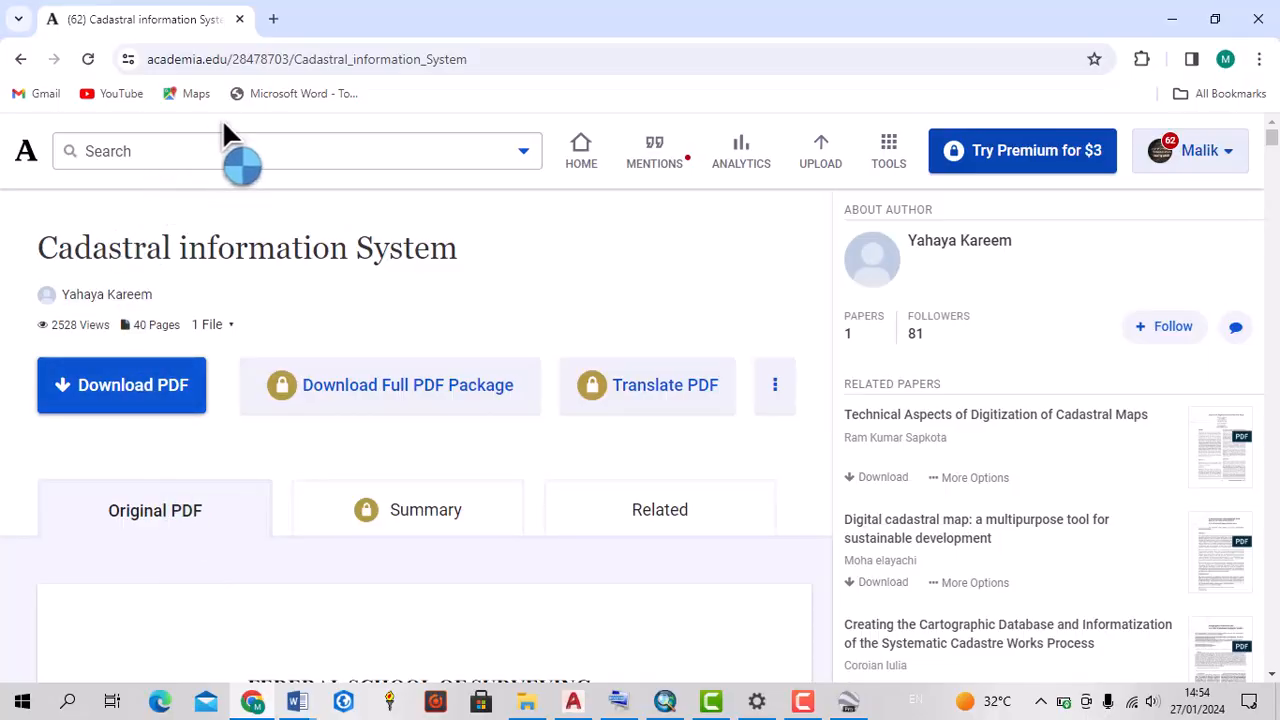
click(273, 22)
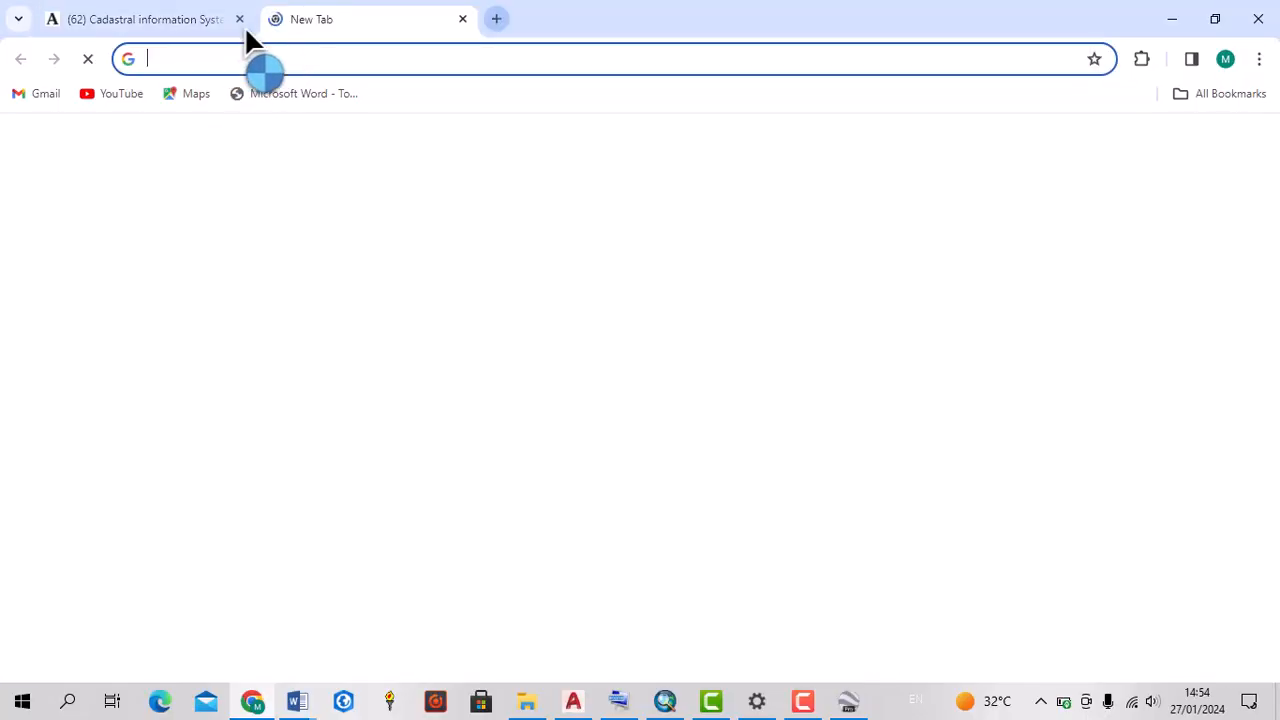
click(180, 72)
text(GPS )
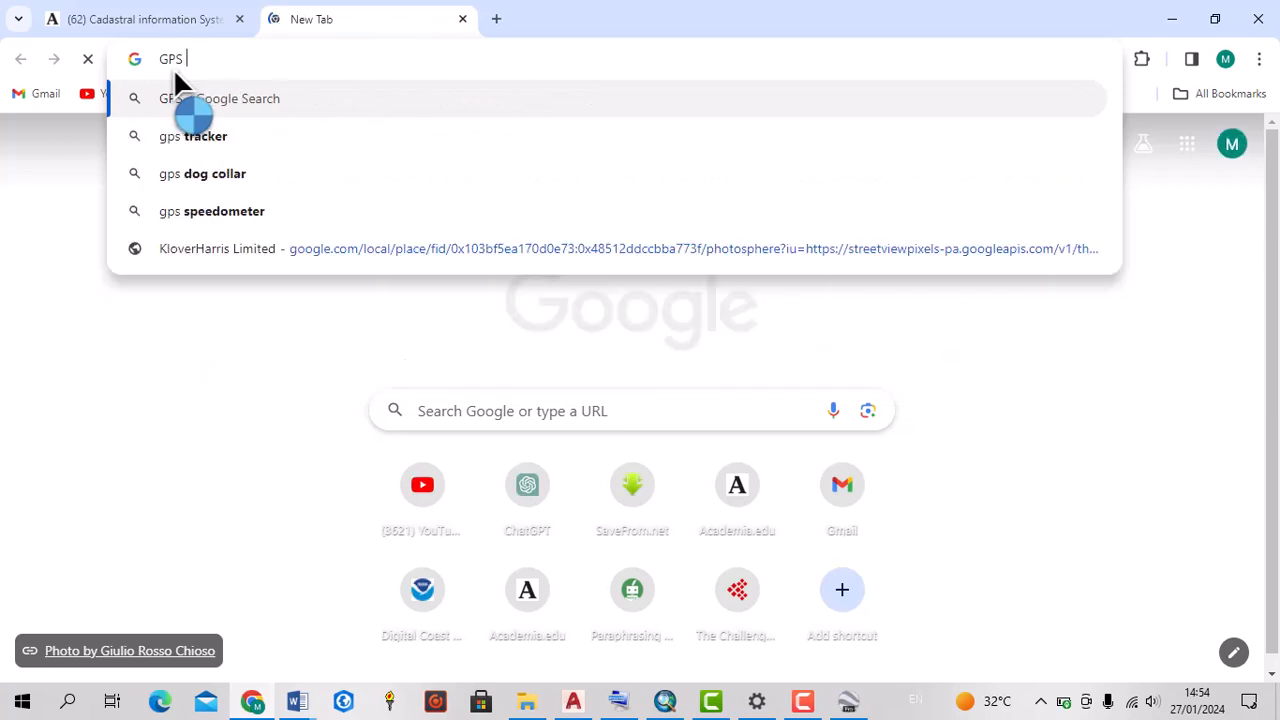
text(VISUAL)
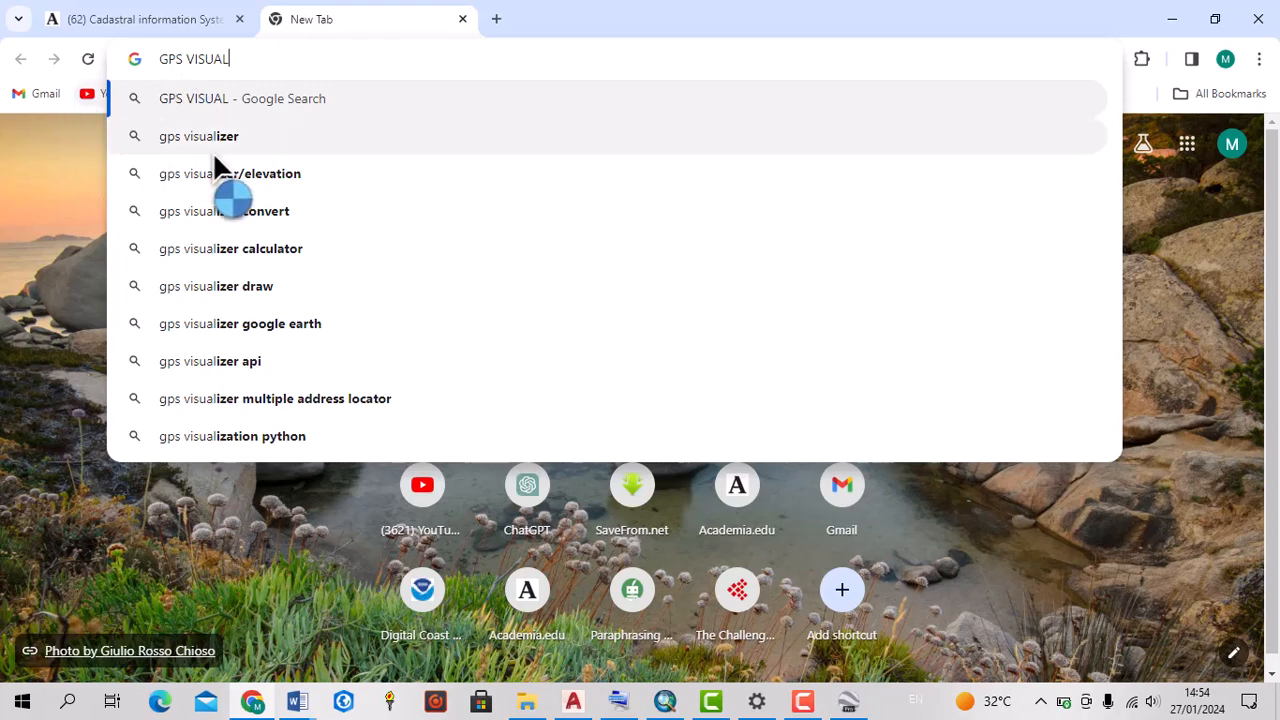
click(219, 184)
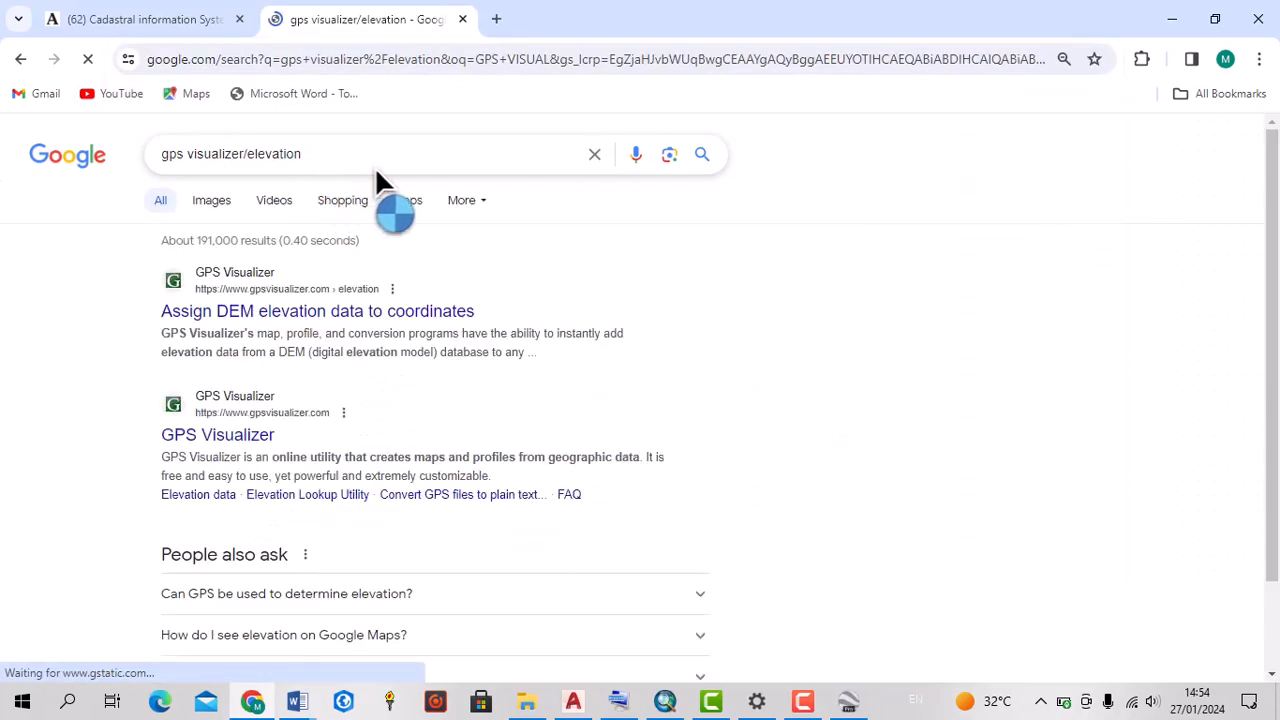
click(252, 333)
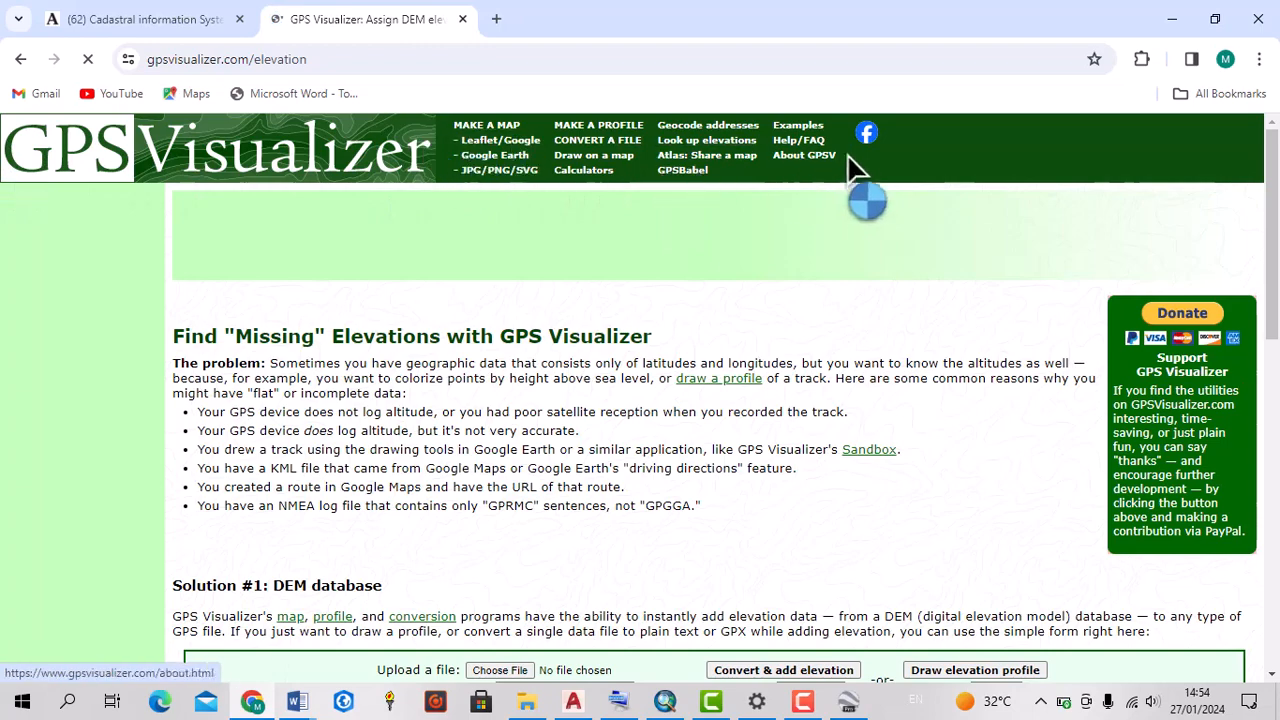
Examine the elevation page's DEM database upload form and its available output formats
scroll(376, 274, down, 2)
scroll(385, 290, up, 2)
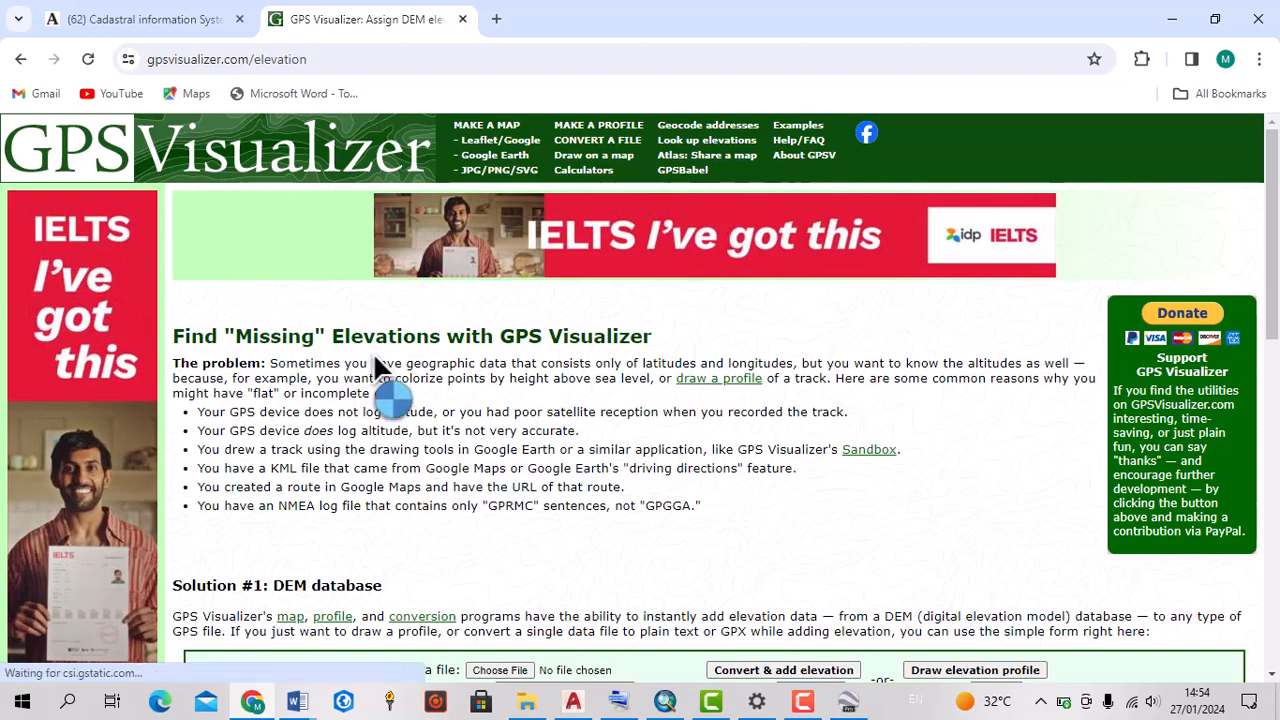
scroll(380, 366, down, 3)
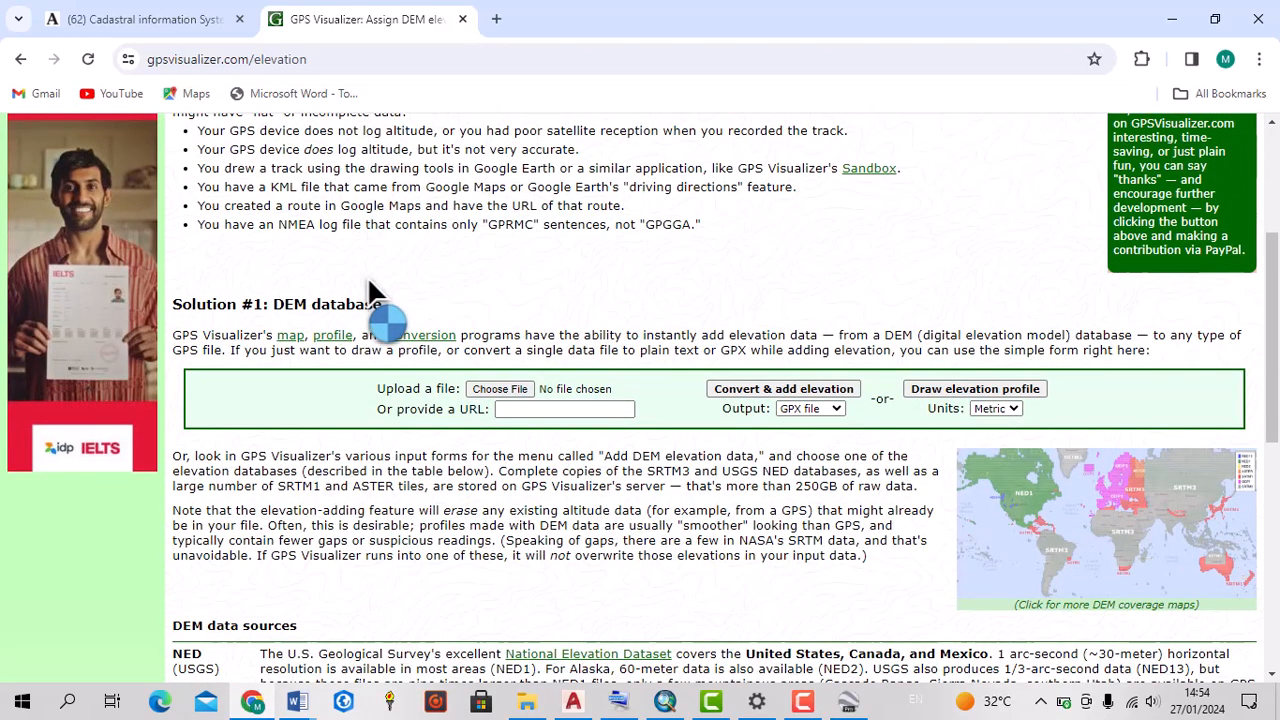
scroll(371, 316, up, 3)
scroll(566, 362, down, 2)
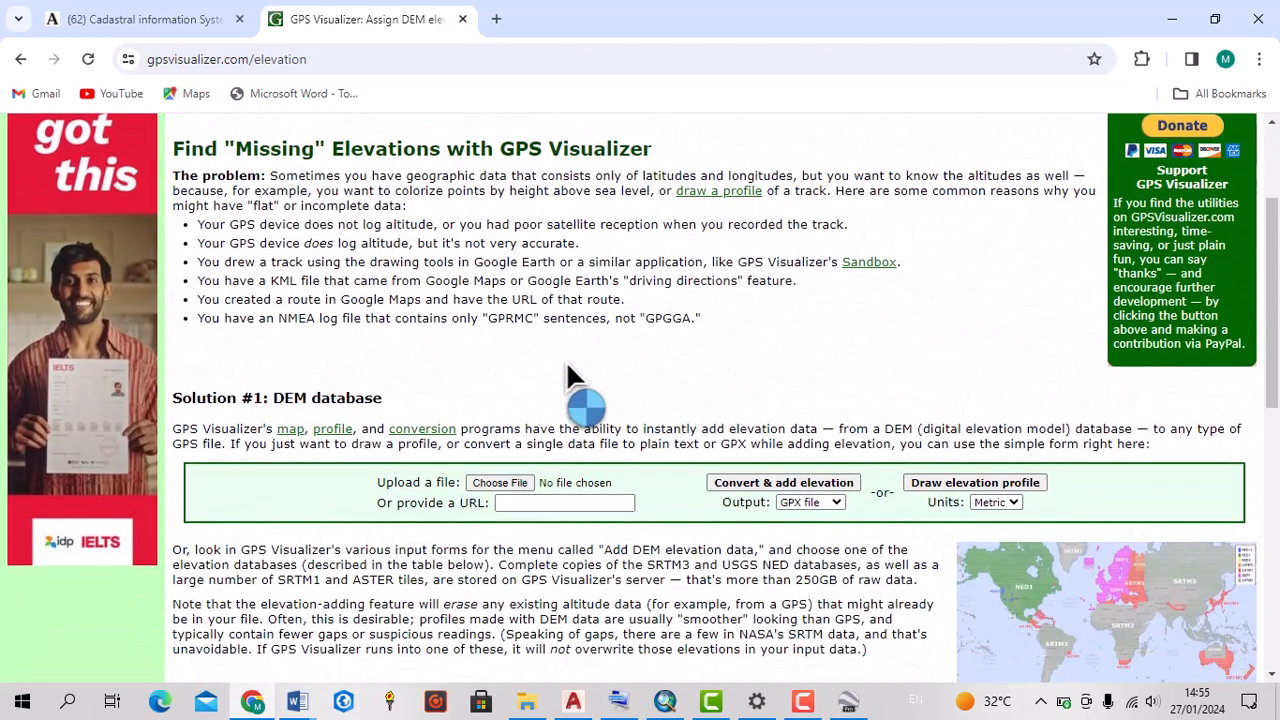
scroll(563, 386, down, 2)
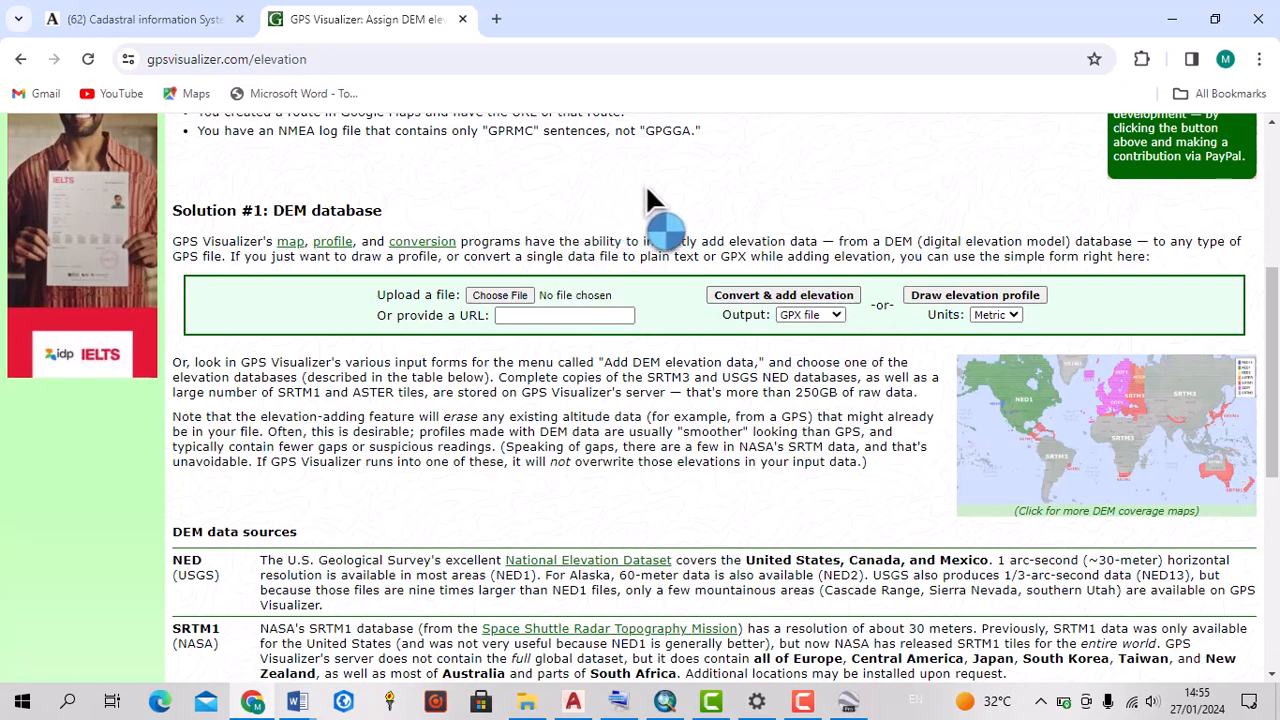
click(836, 317)
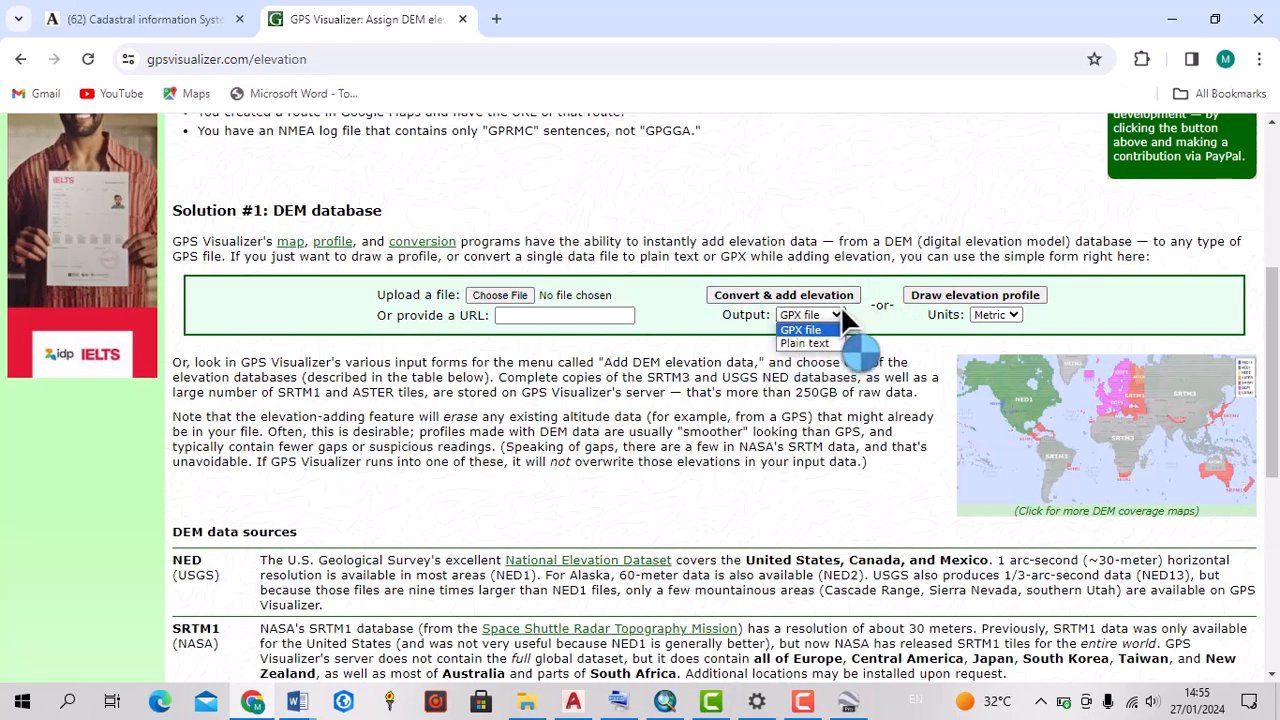
click(836, 314)
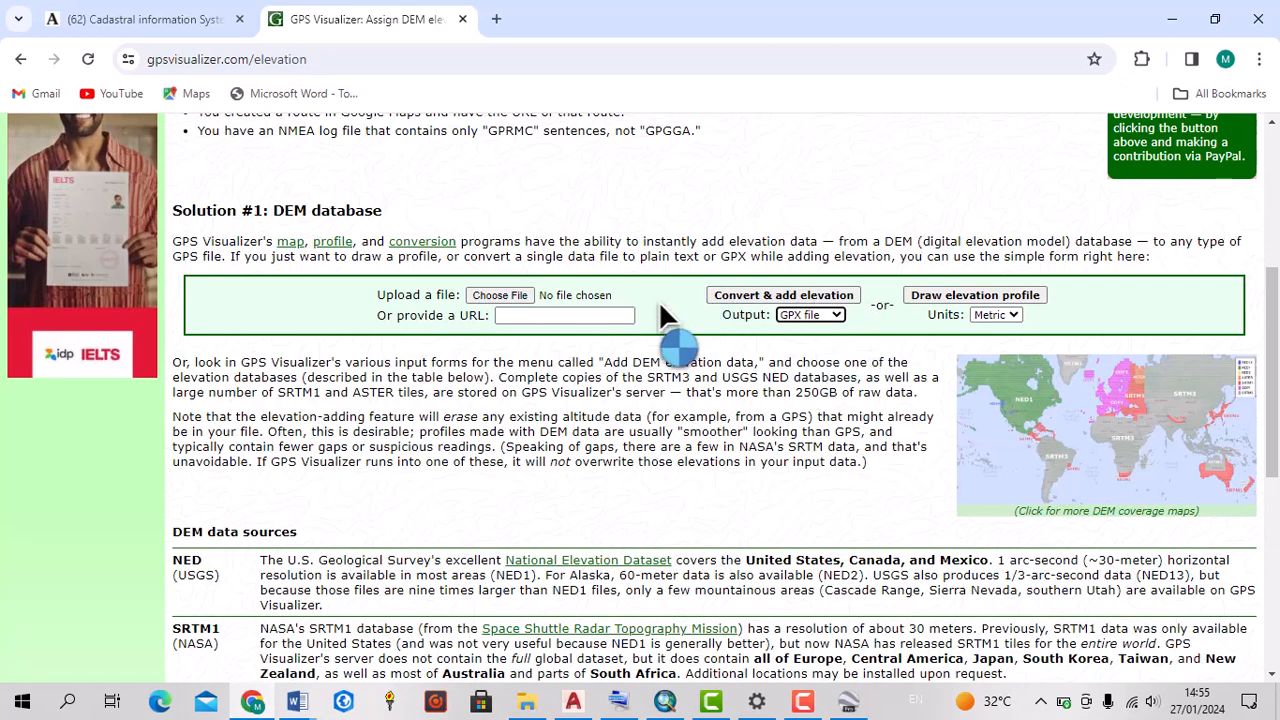
Choose the "oyo east DEM" KML file from the GOGGLE EARTH JOBS folder on the Desktop as the upload file
click(503, 296)
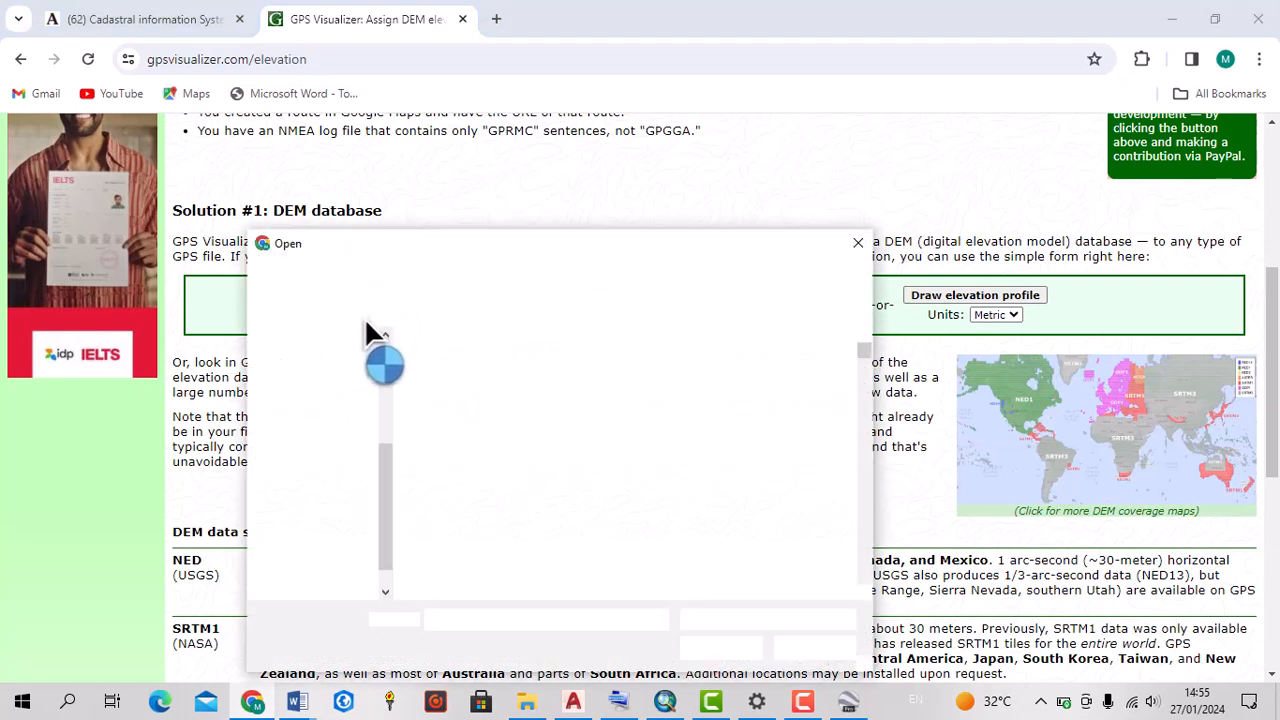
drag(690, 248, 645, 182)
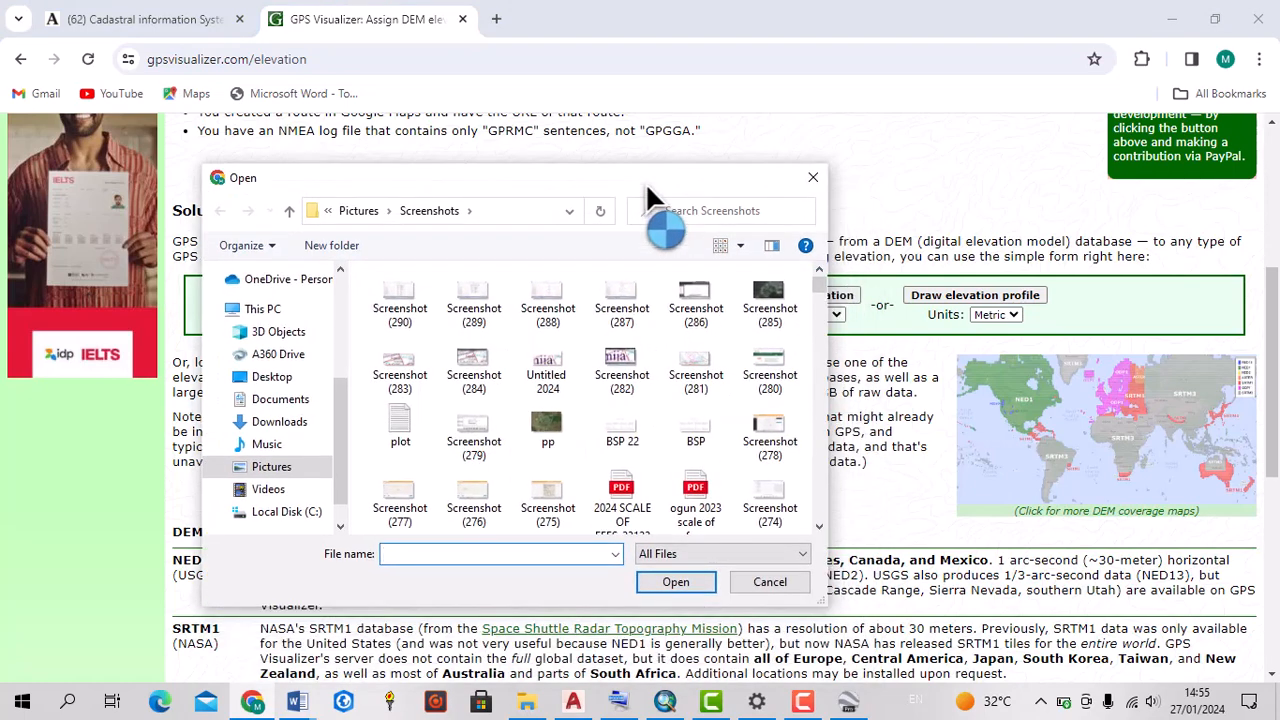
click(272, 400)
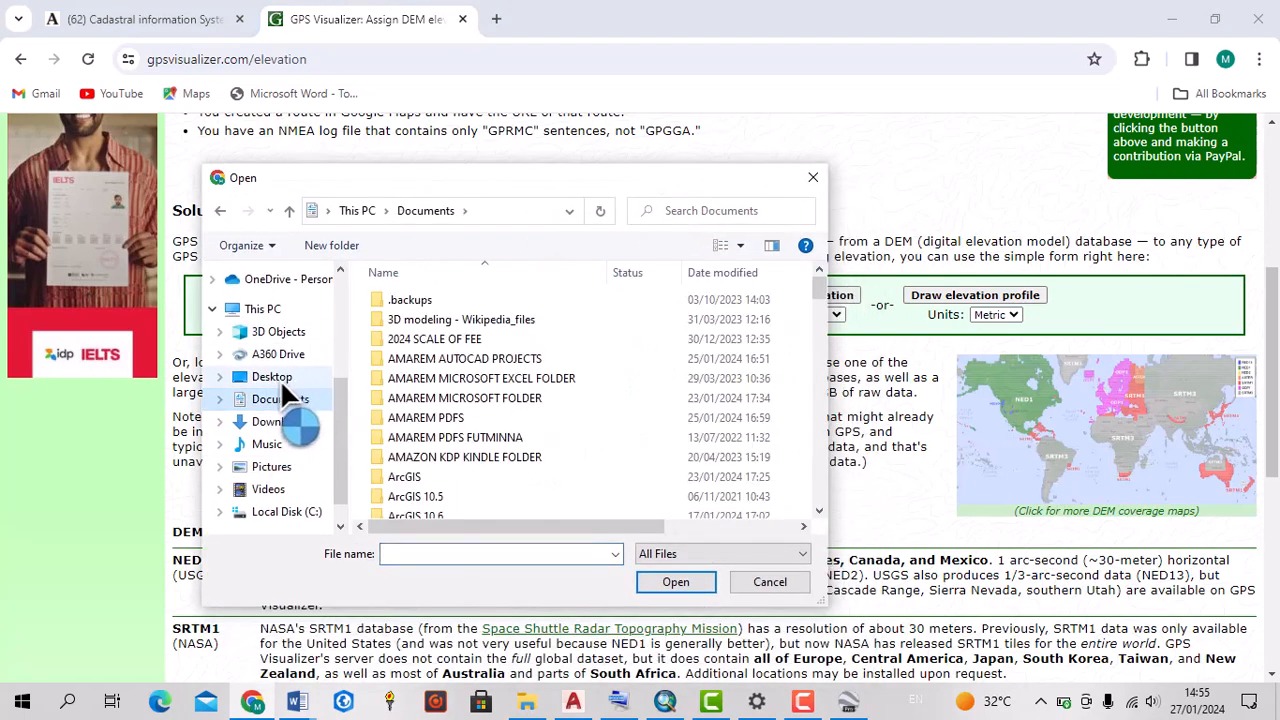
click(272, 377)
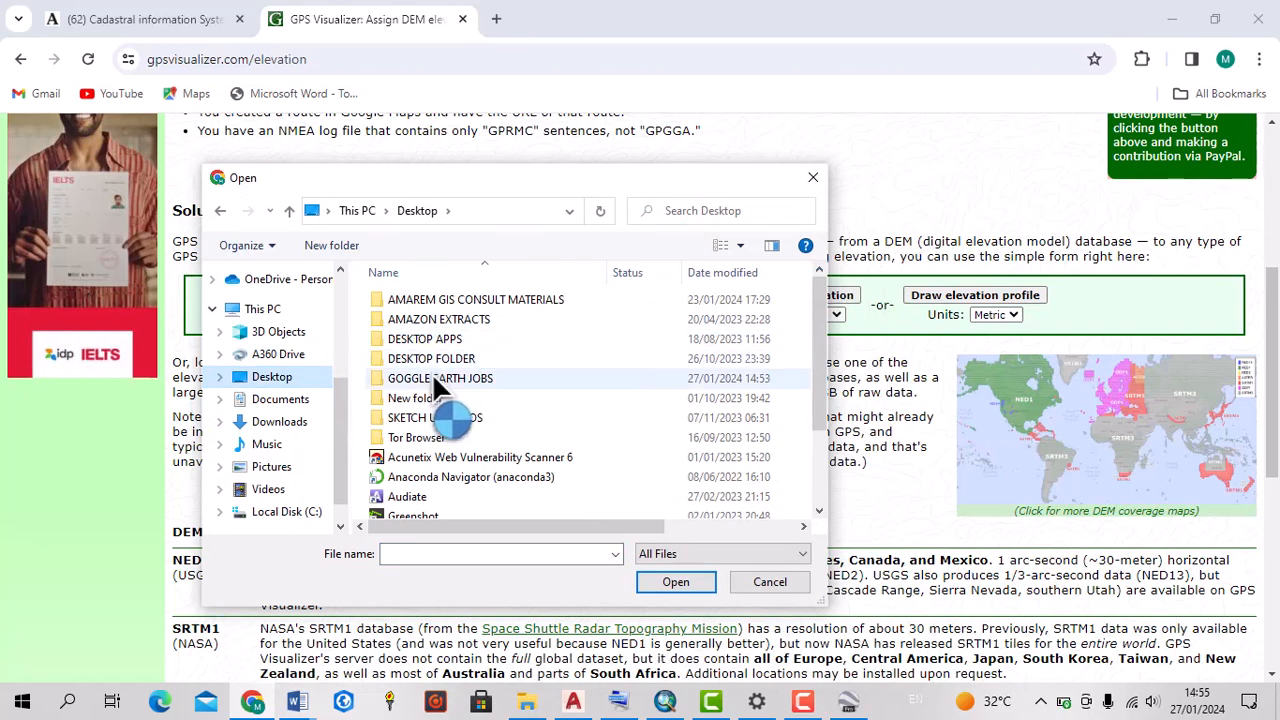
double_click(472, 379)
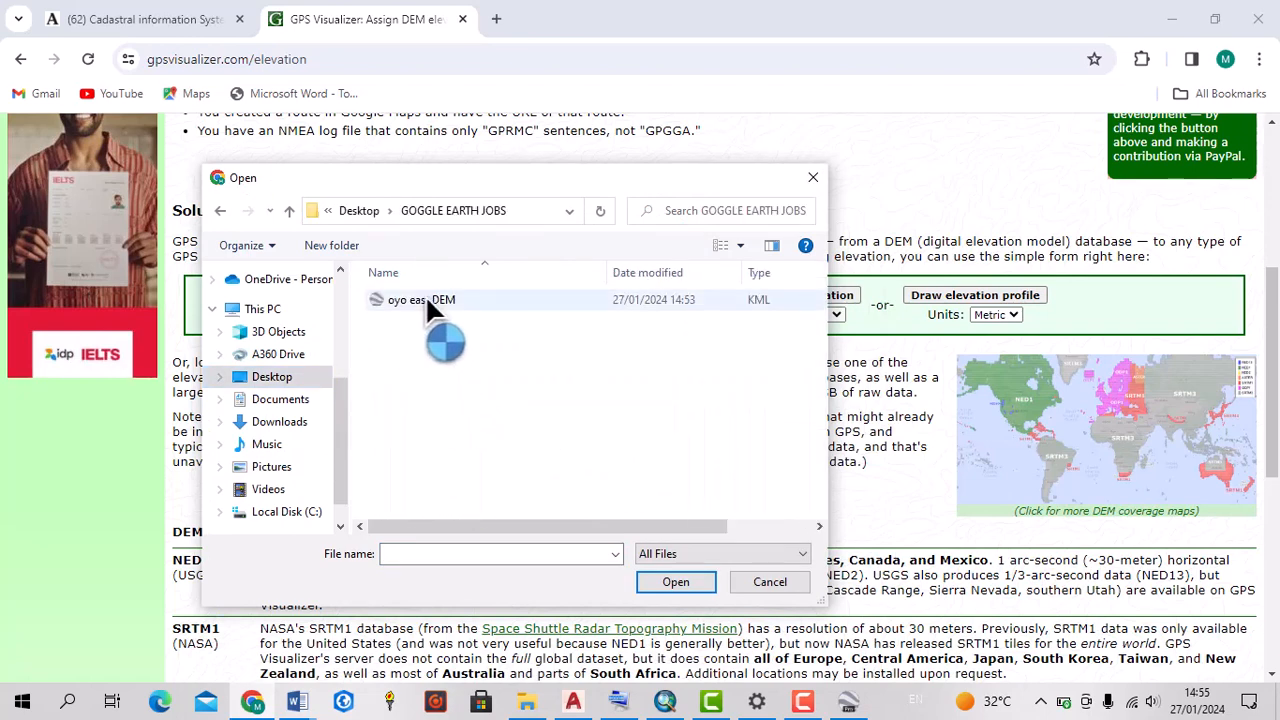
click(425, 299)
click(652, 582)
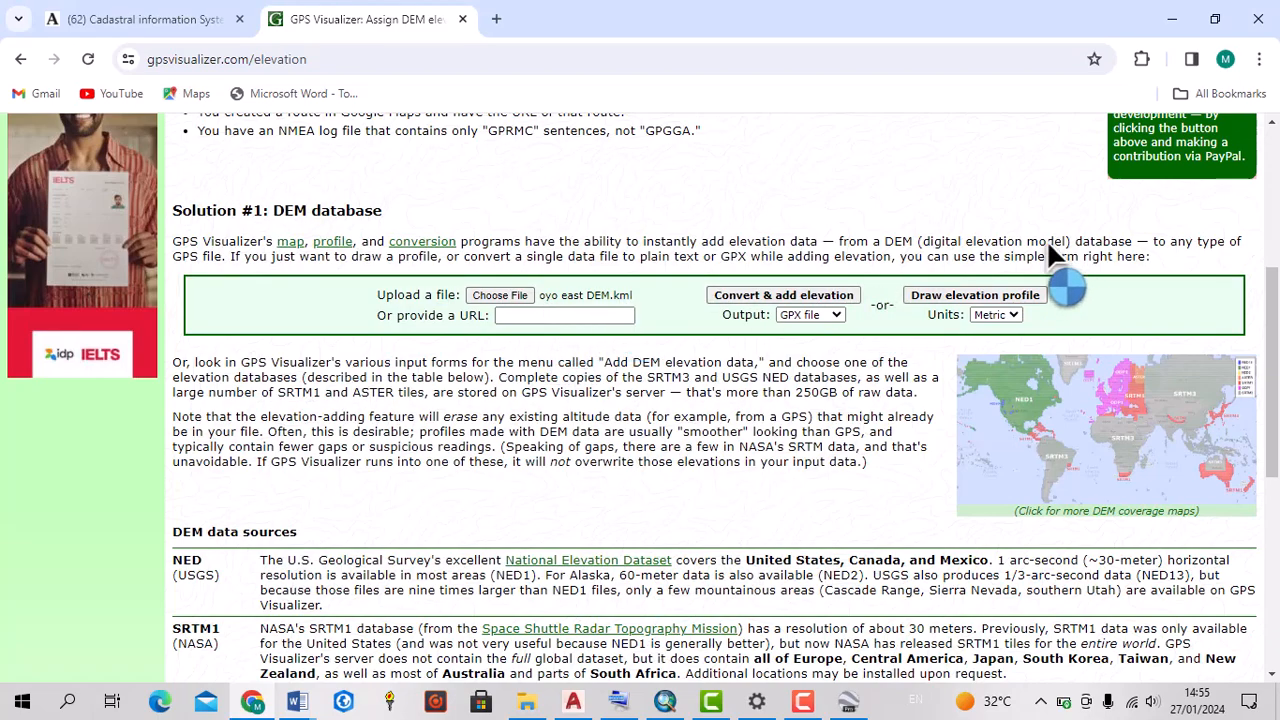
Convert the uploaded KML file to a GPX file with elevation data added
scroll(1000, 260, up, 4)
scroll(844, 388, down, 10)
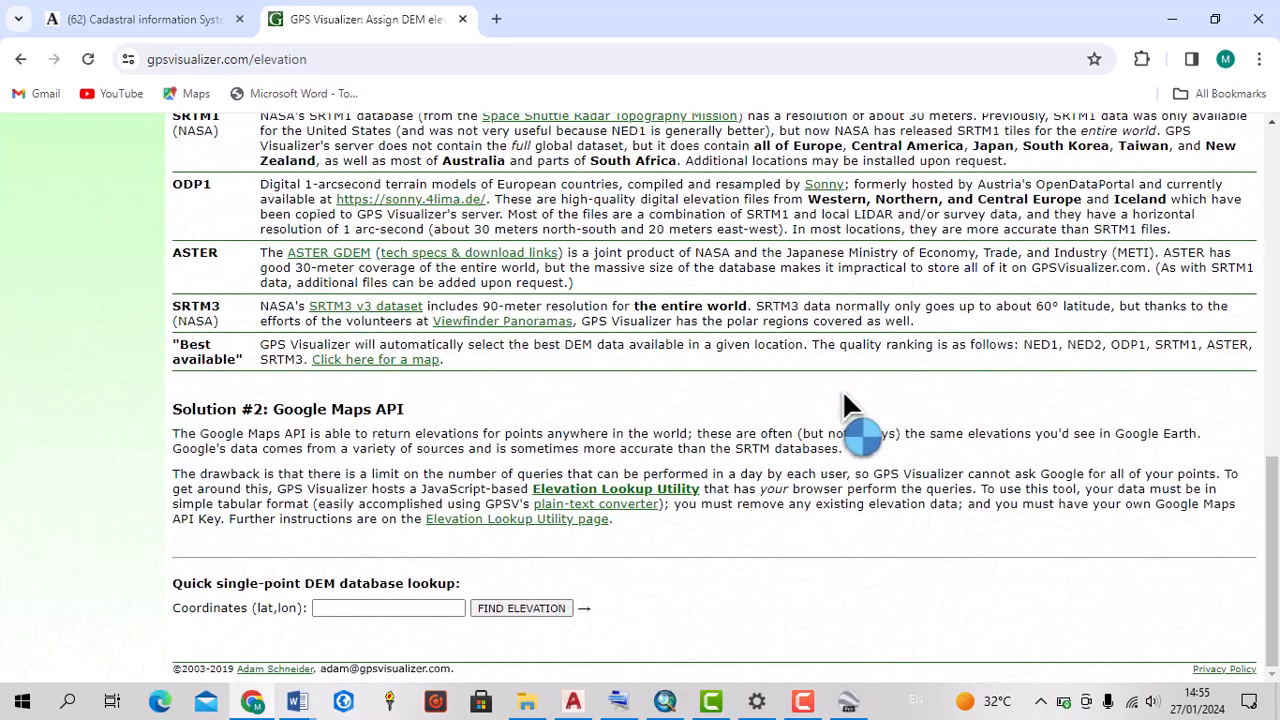
scroll(842, 389, up, 12)
scroll(790, 470, down, 1)
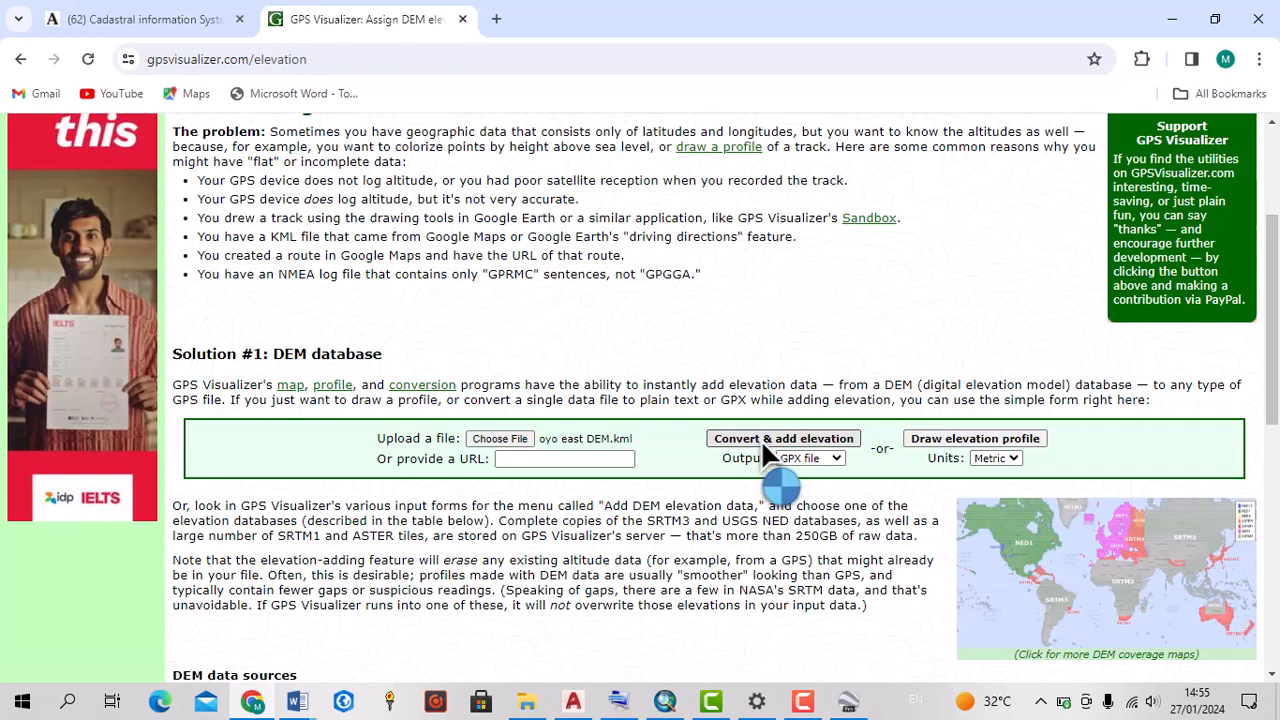
click(761, 439)
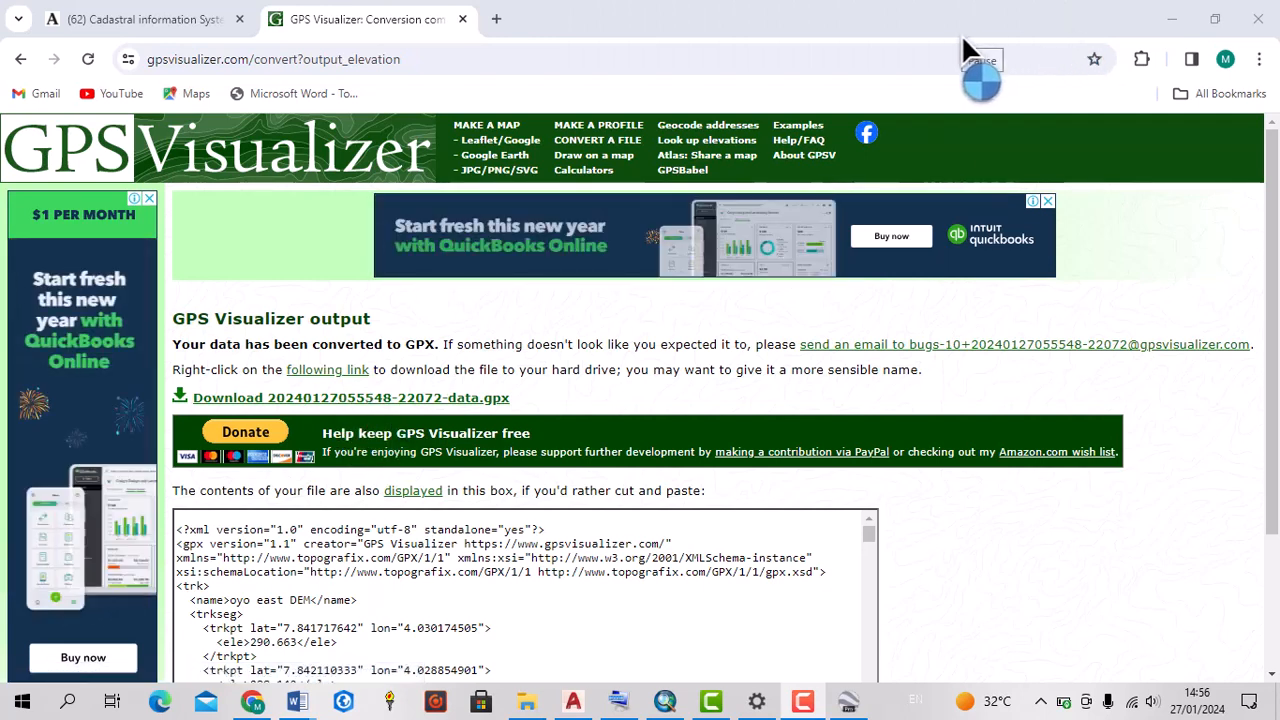
click(1158, 59)
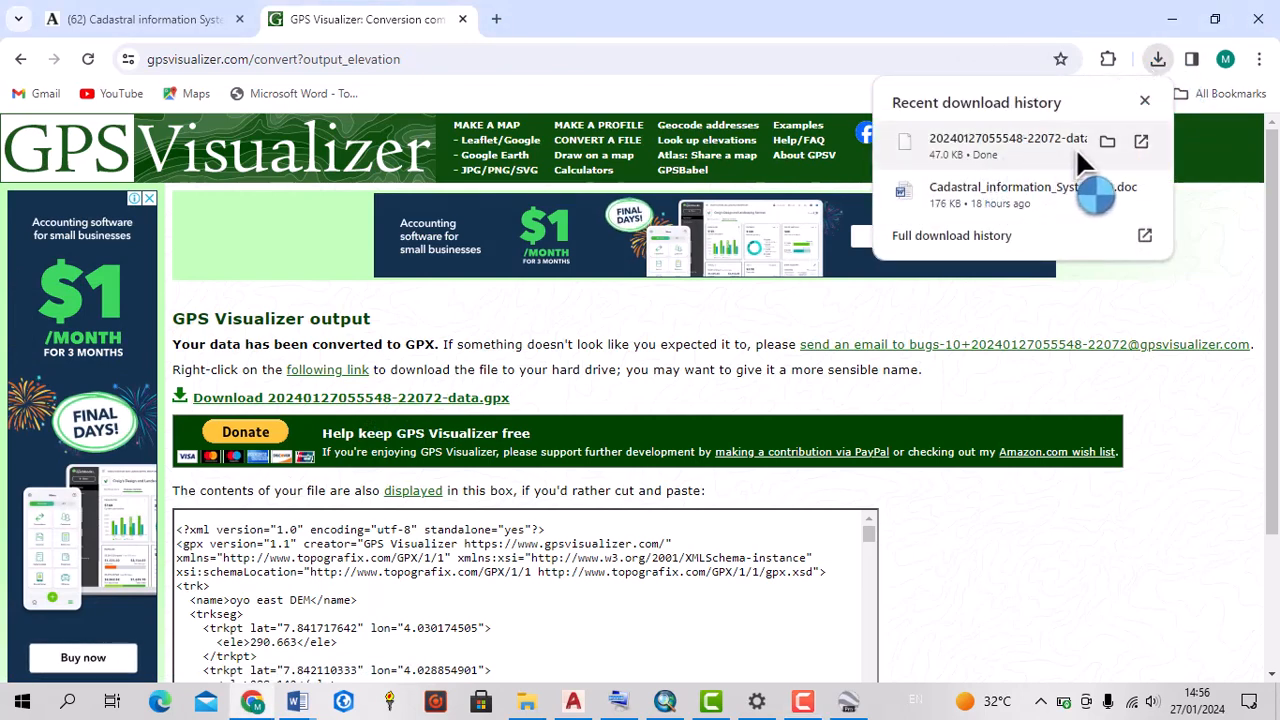
click(1141, 141)
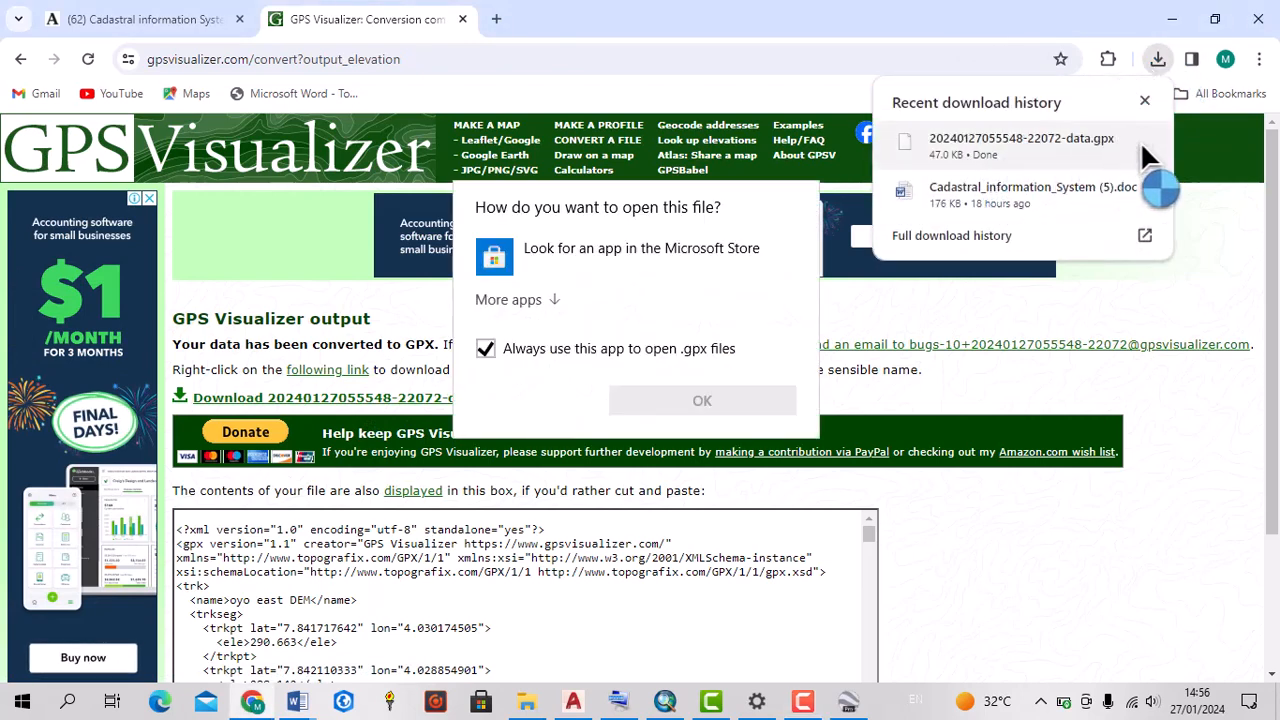
click(1011, 146)
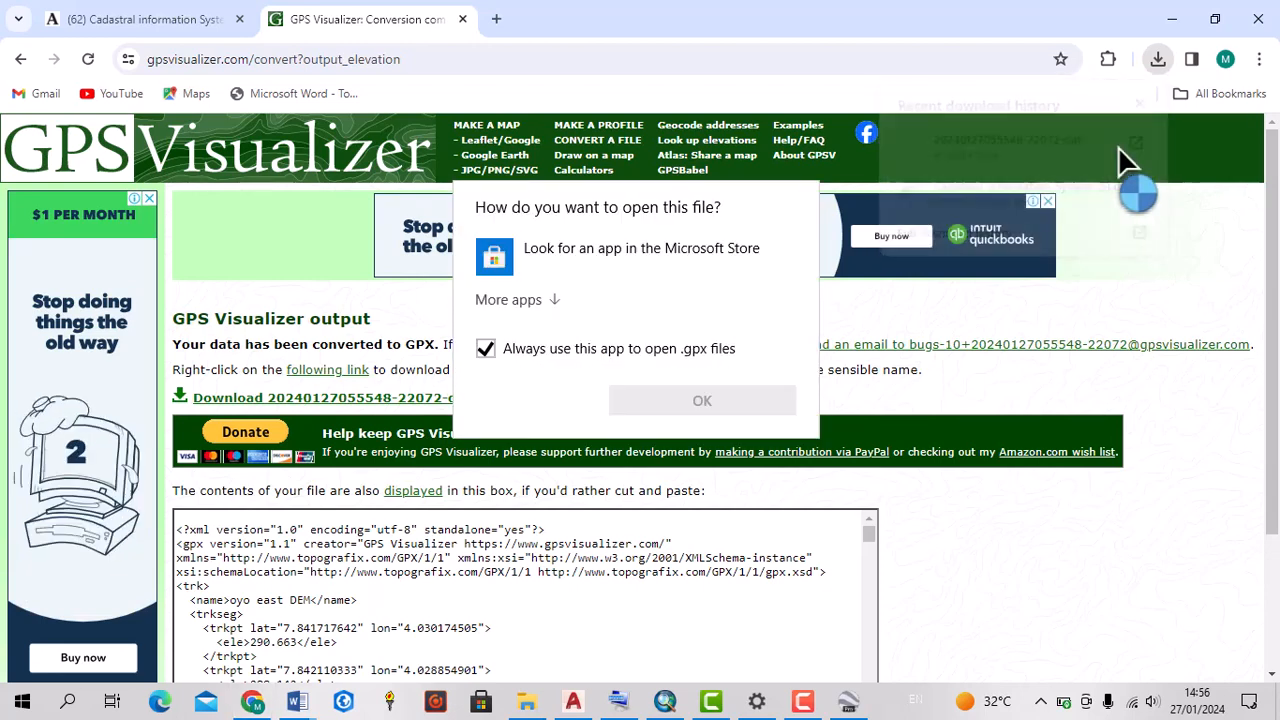
click(547, 304)
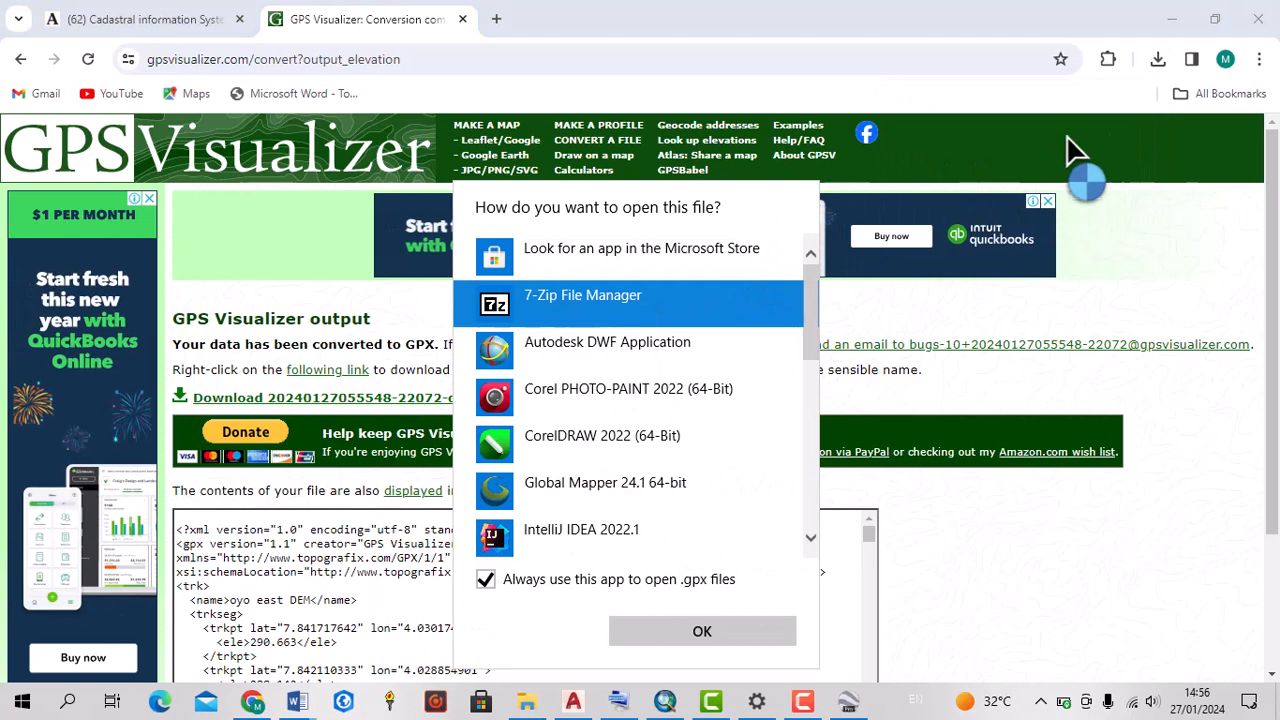
click(1159, 61)
click(1158, 61)
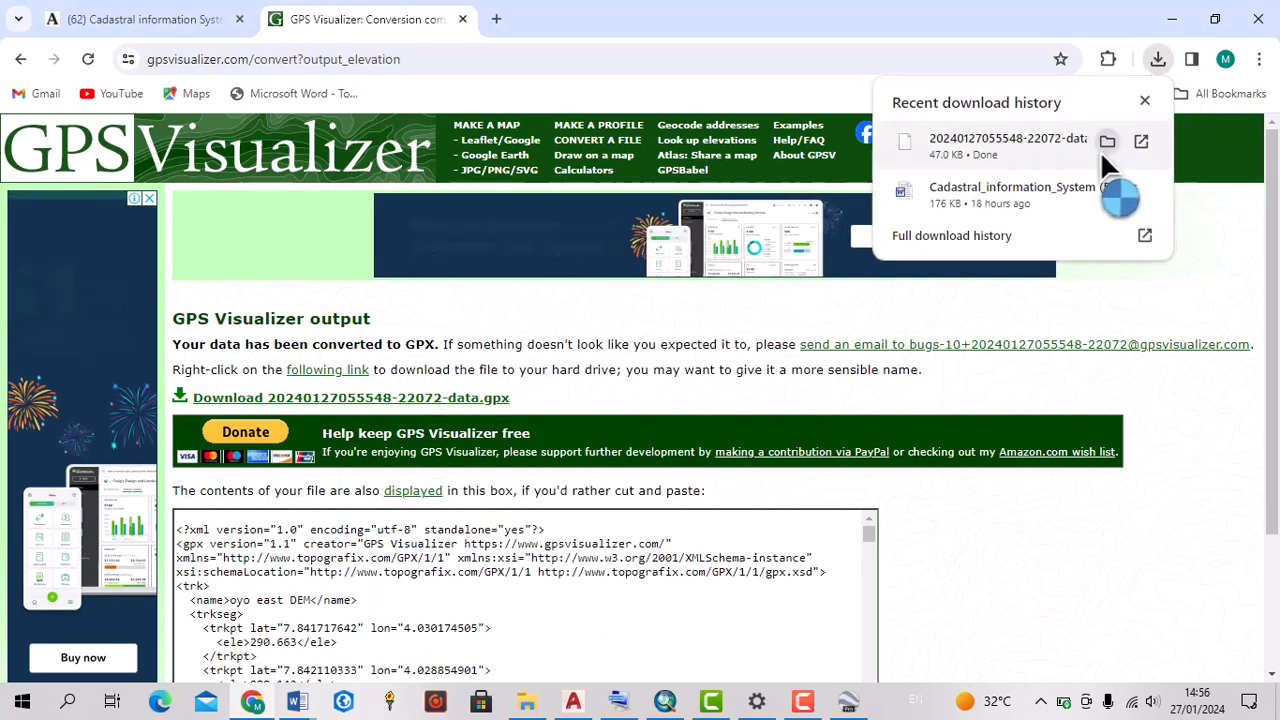
click(1104, 142)
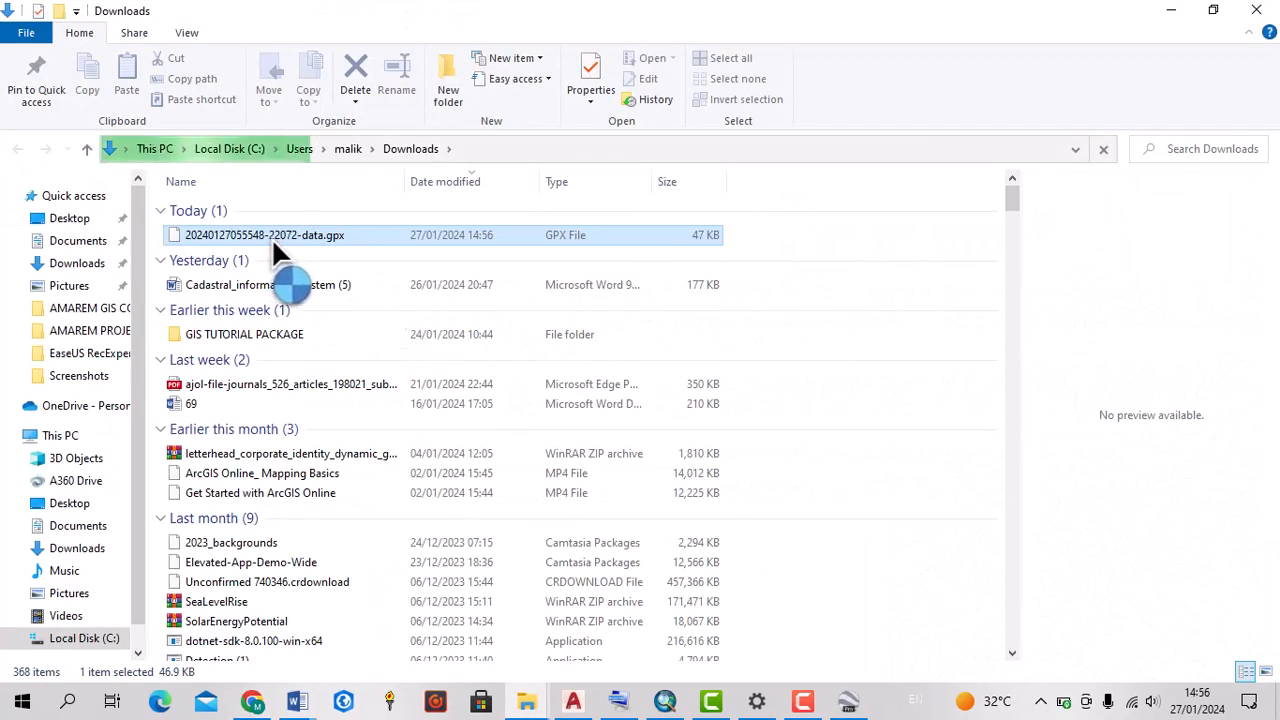
right_click(375, 237)
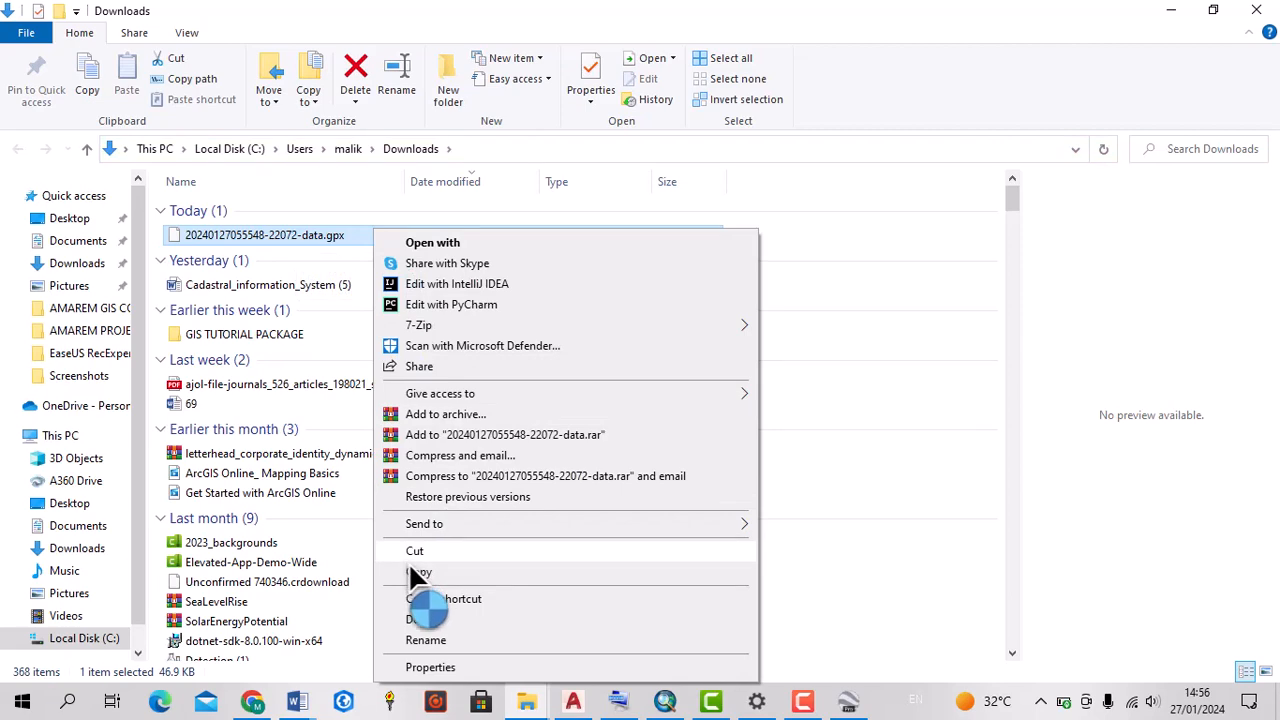
click(418, 573)
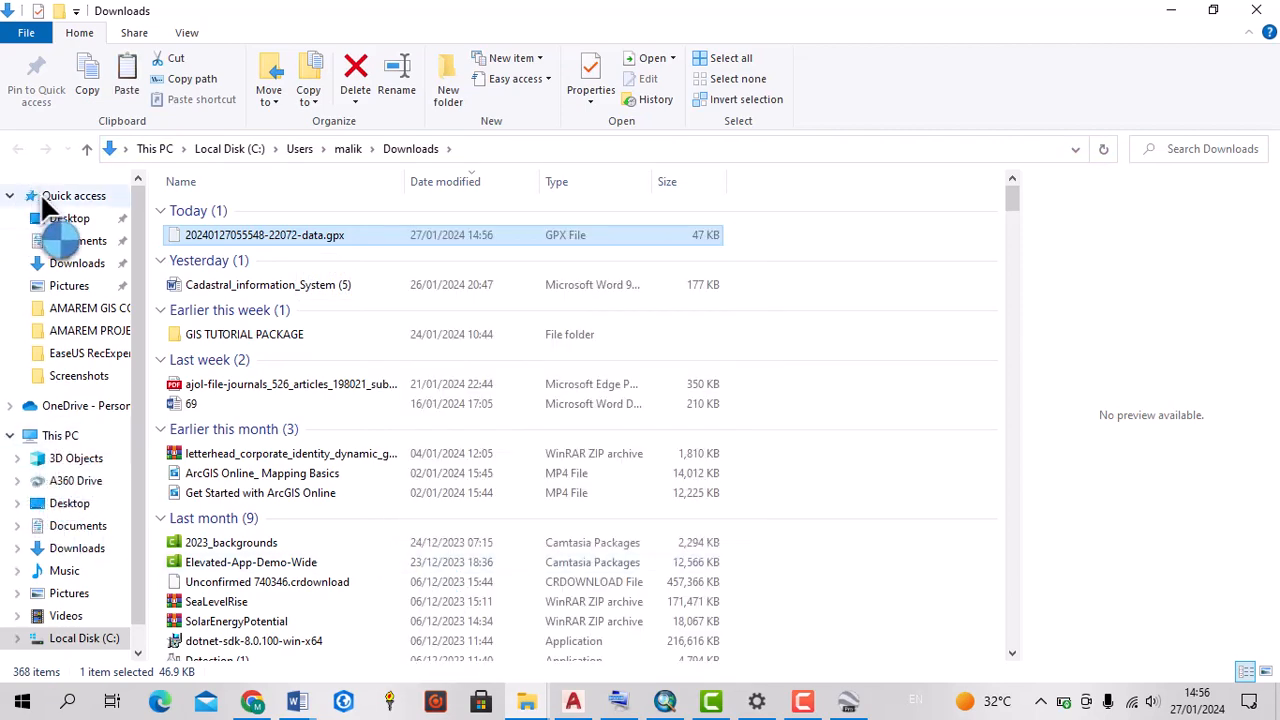
Paste the copied GPX file into the GOGGLE EARTH JOBS folder on the Desktop
click(30, 220)
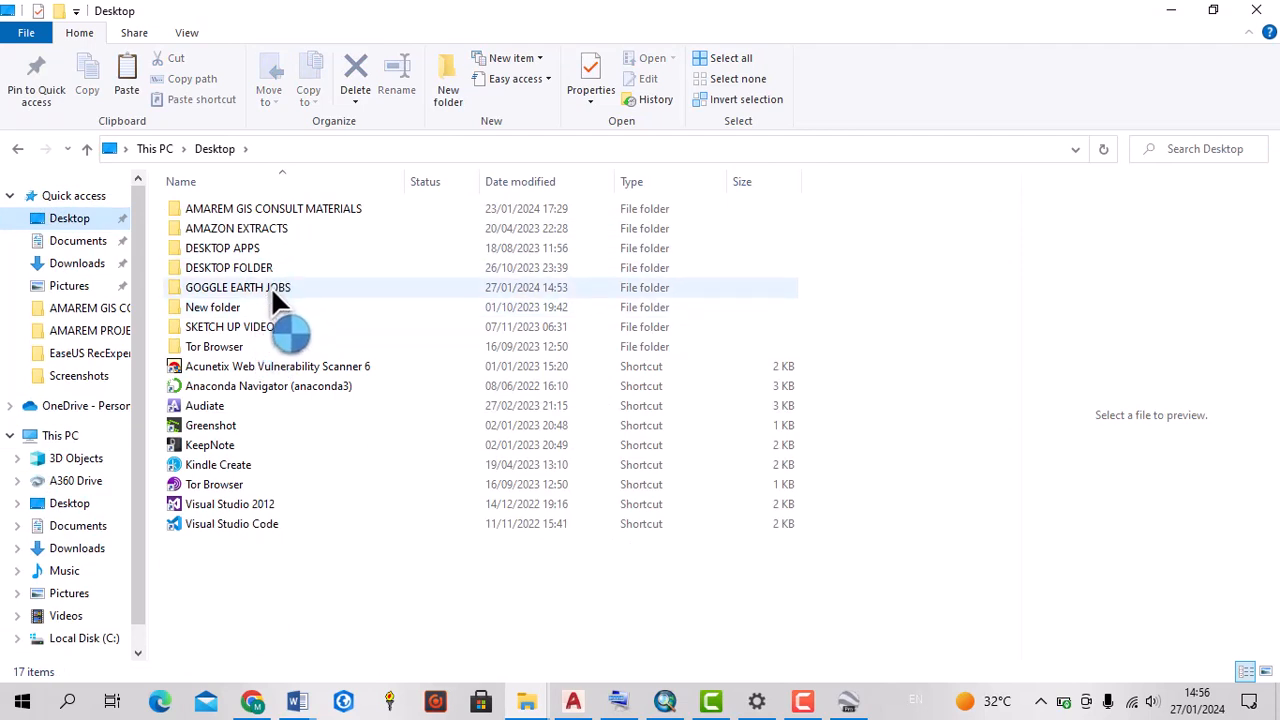
double_click(271, 287)
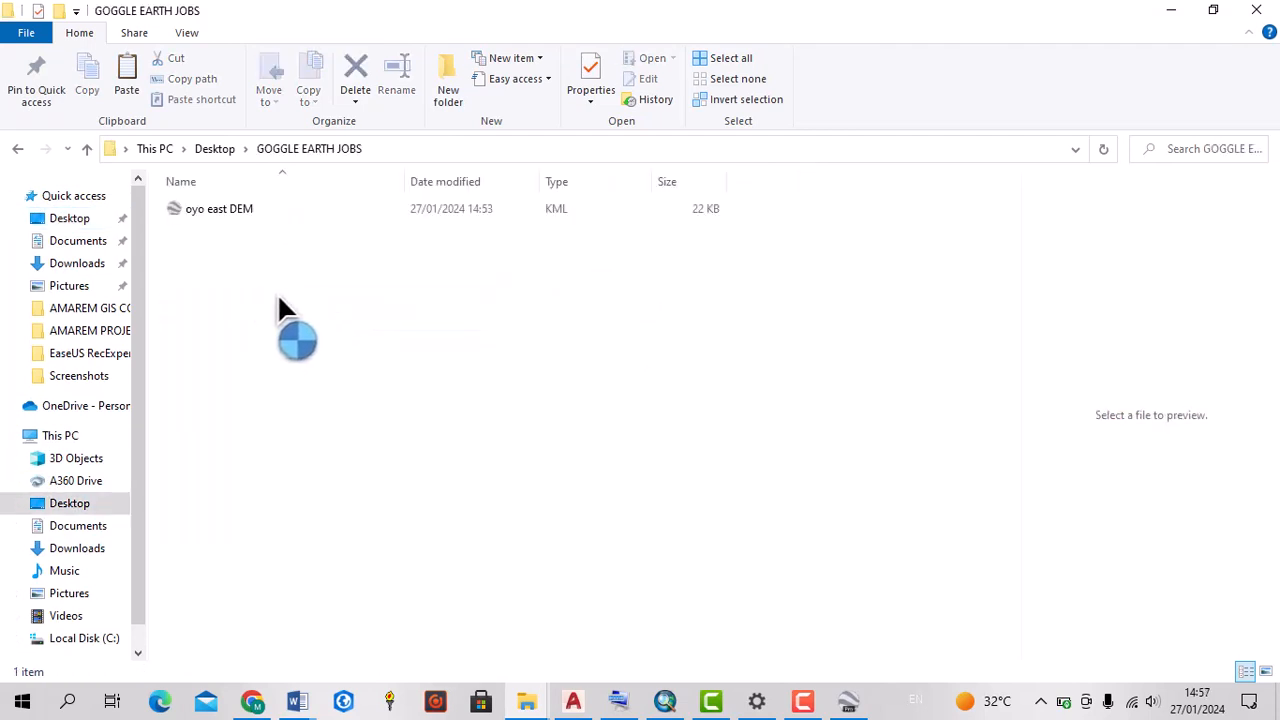
click(324, 423)
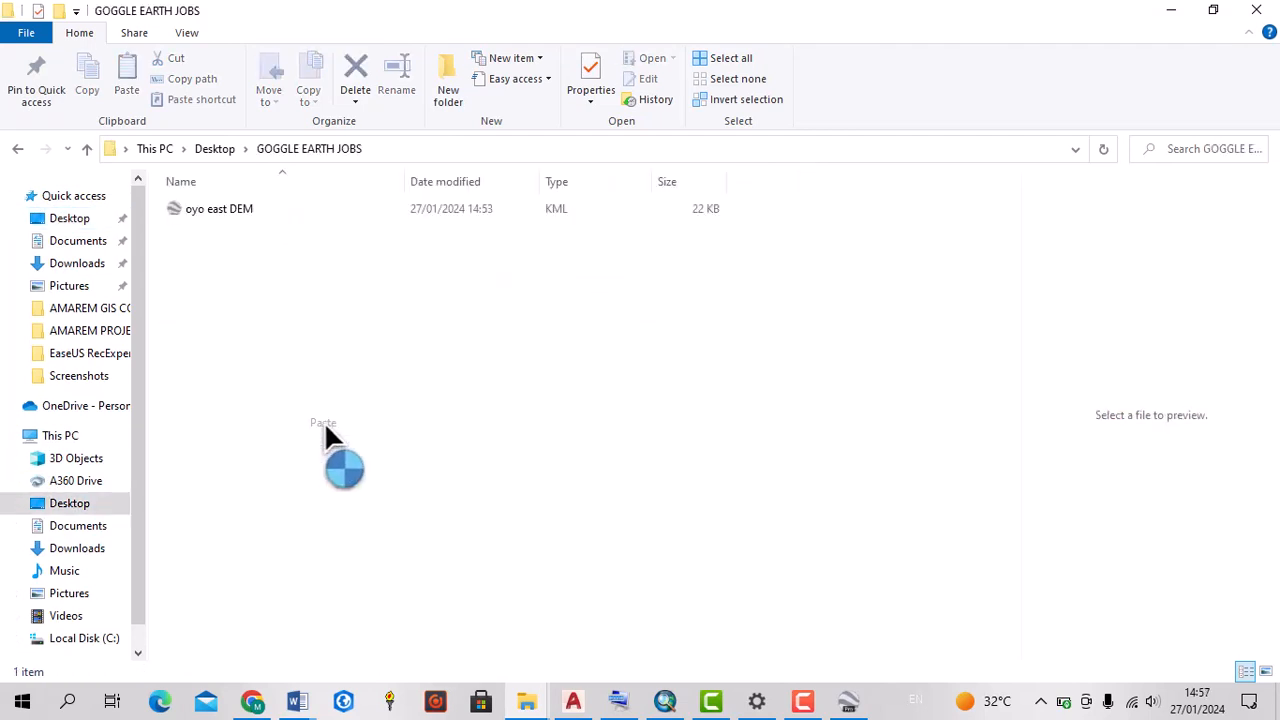
click(271, 330)
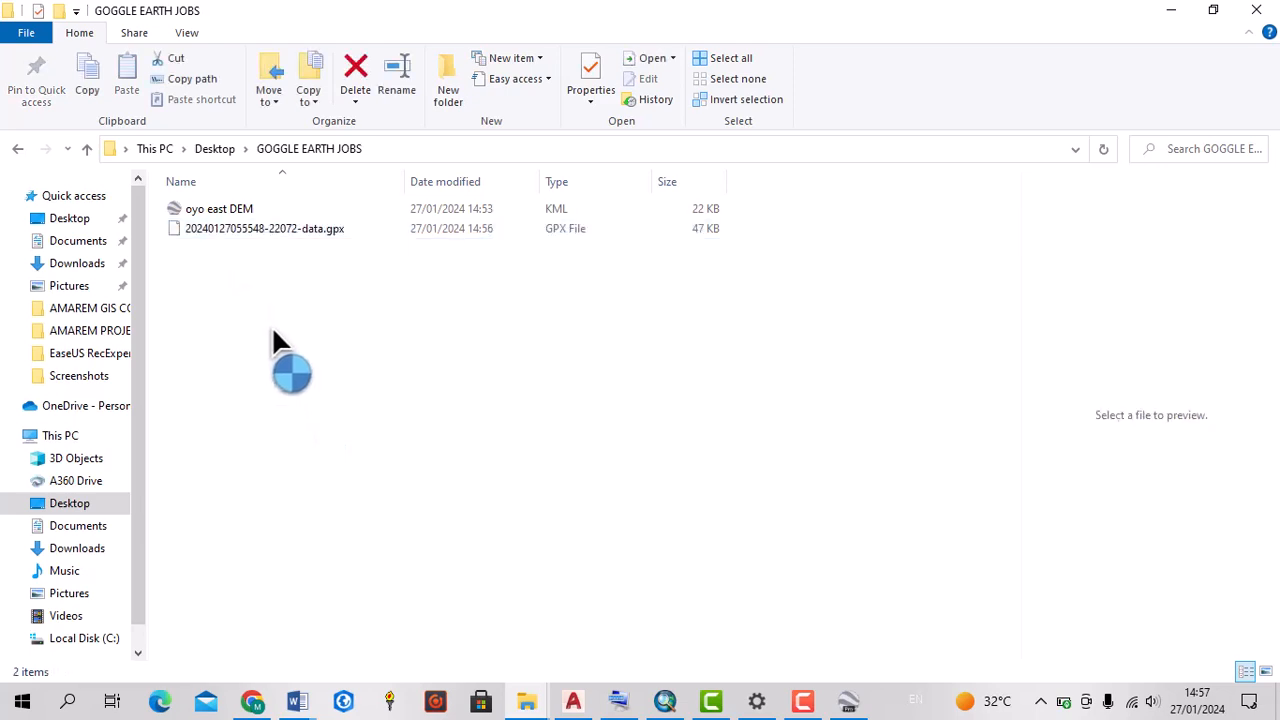
click(295, 355)
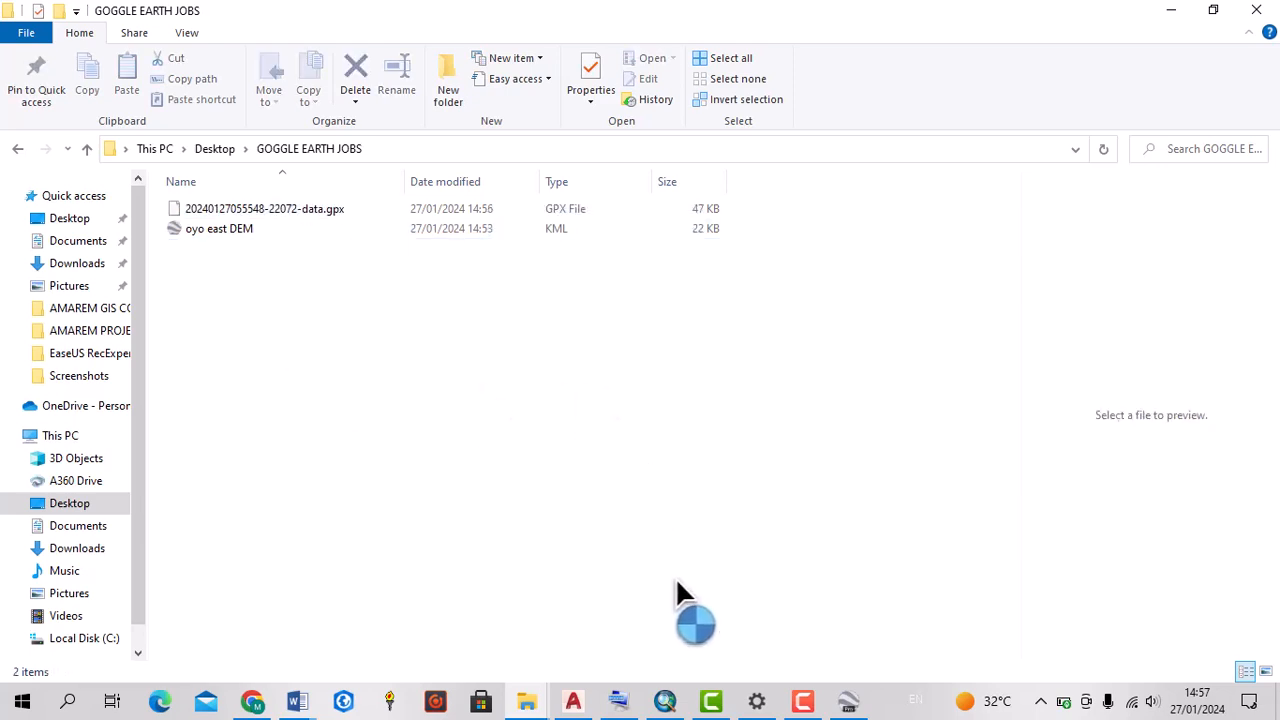
Switch to ArcMap, create a new map document from the Blank Map template and show it in data view
click(666, 702)
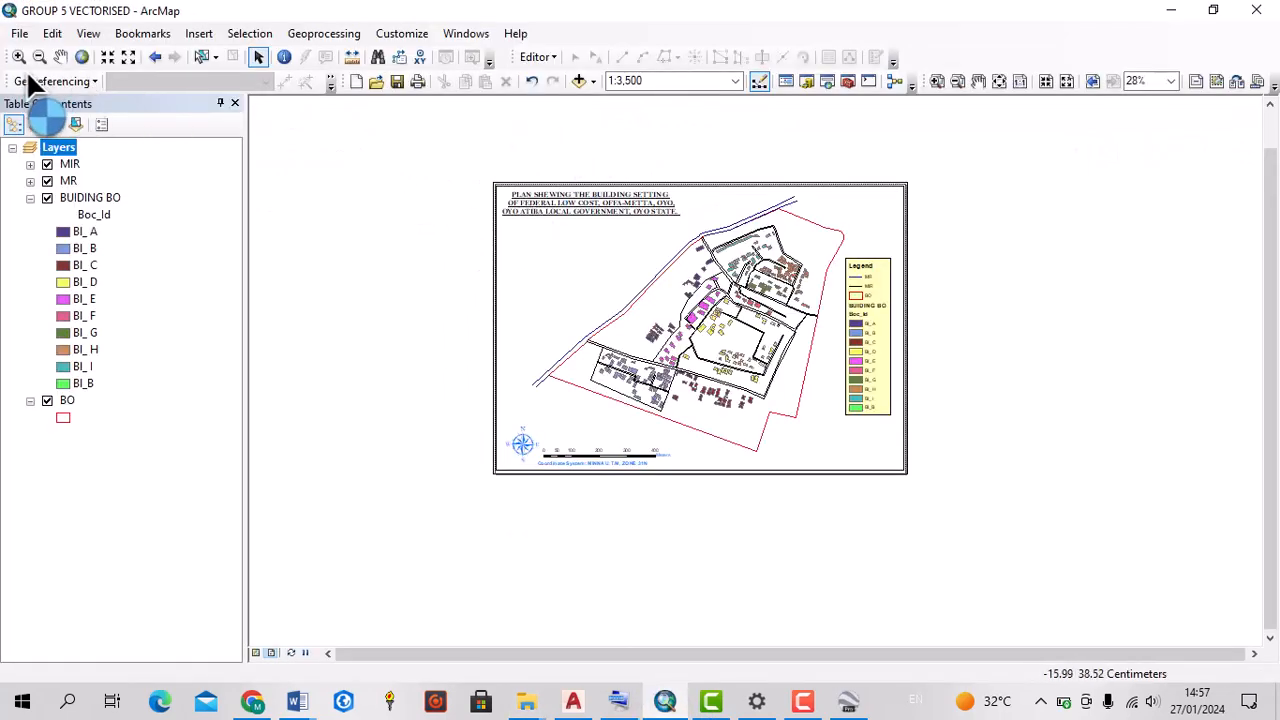
click(19, 33)
click(18, 52)
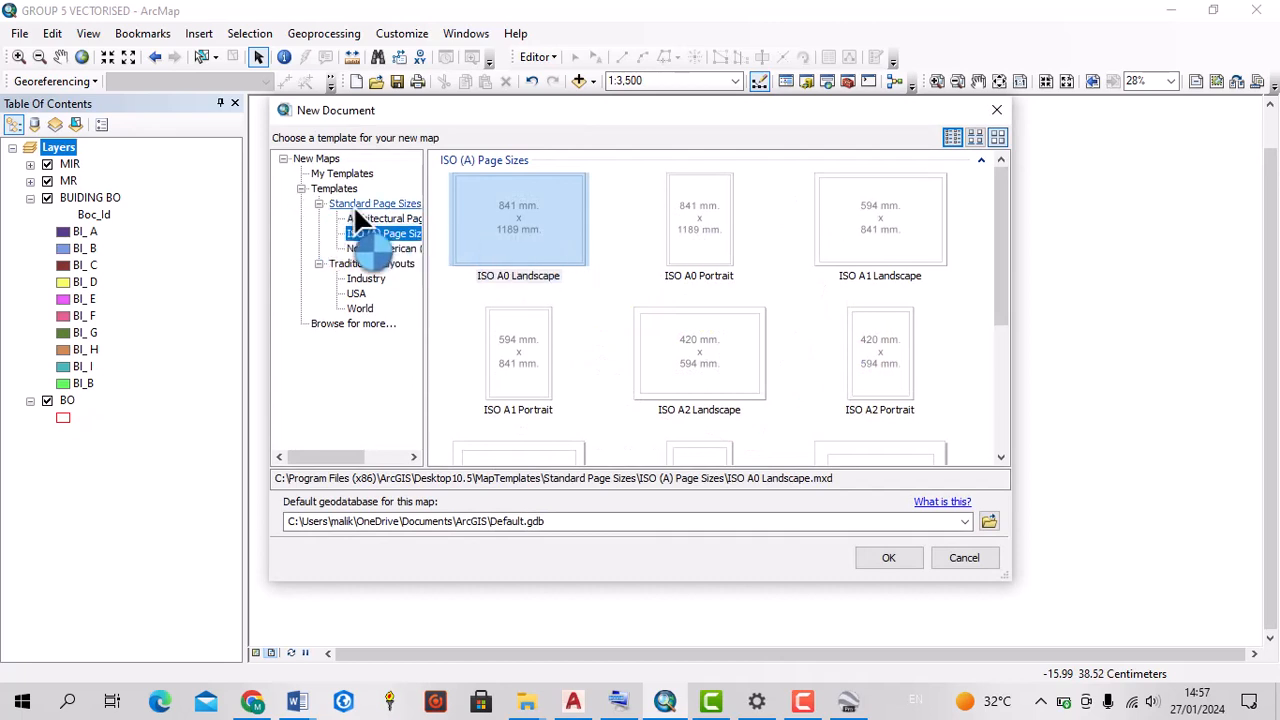
click(317, 160)
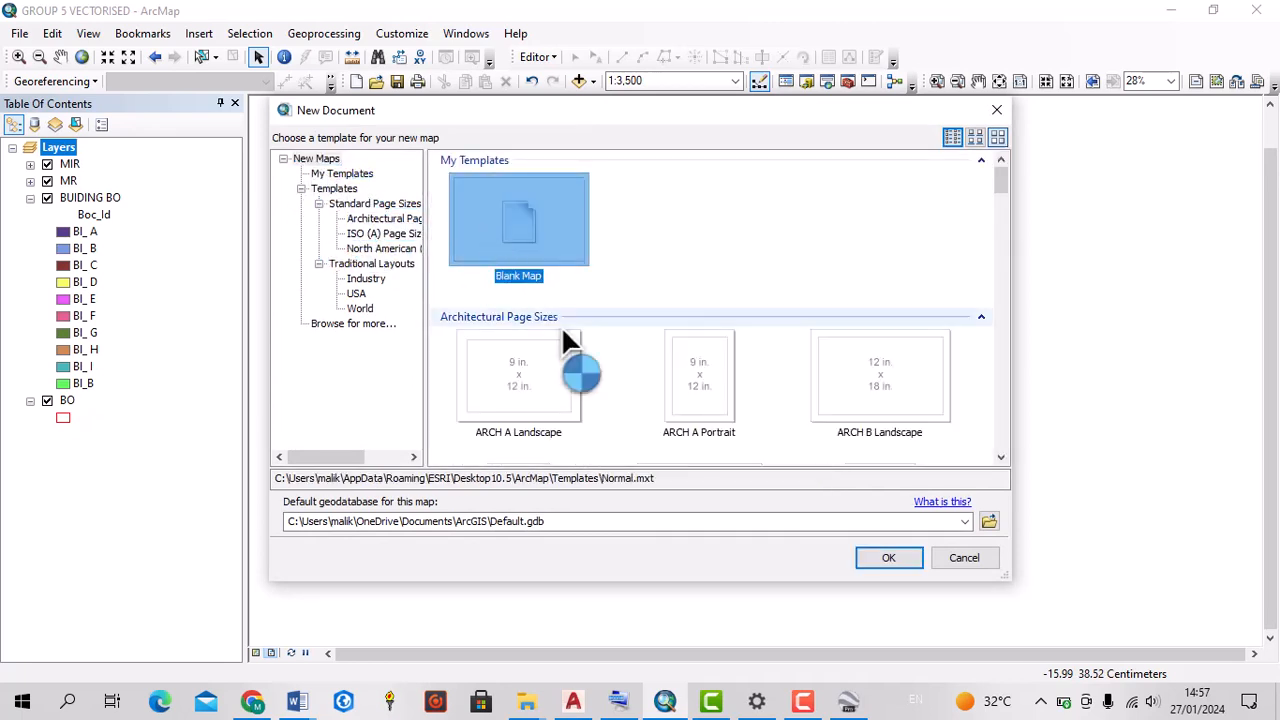
click(889, 559)
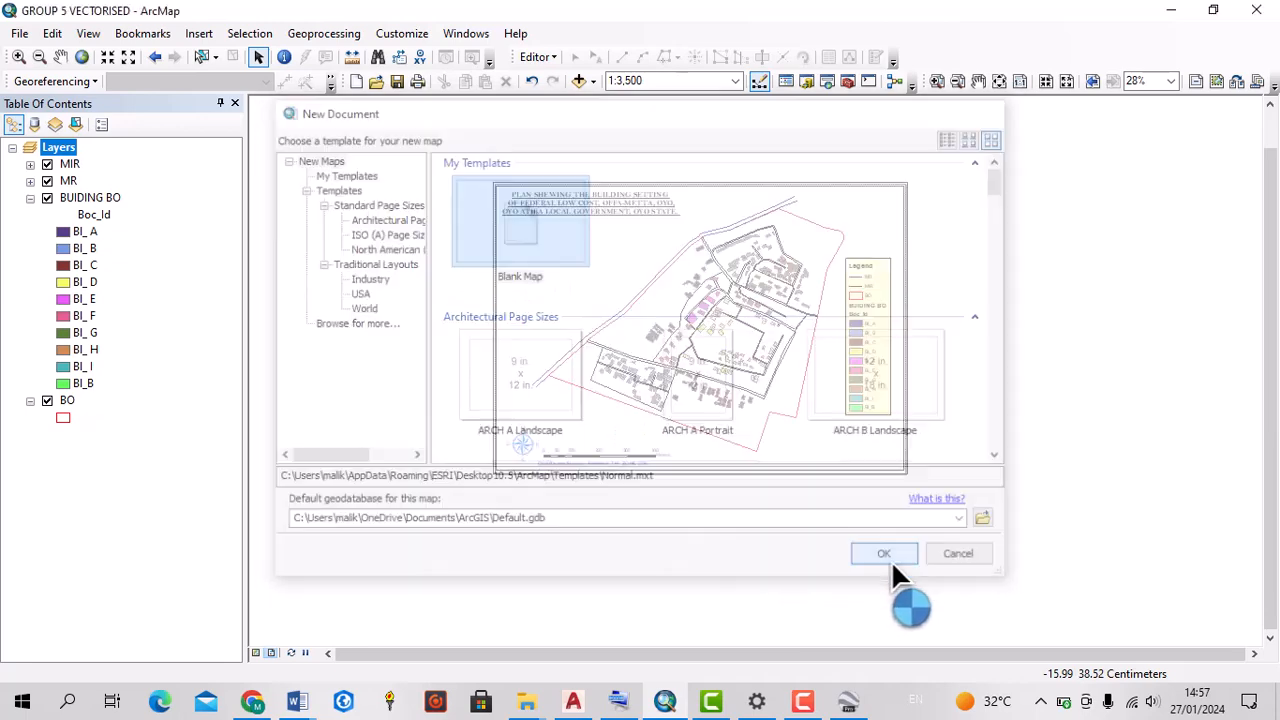
click(638, 390)
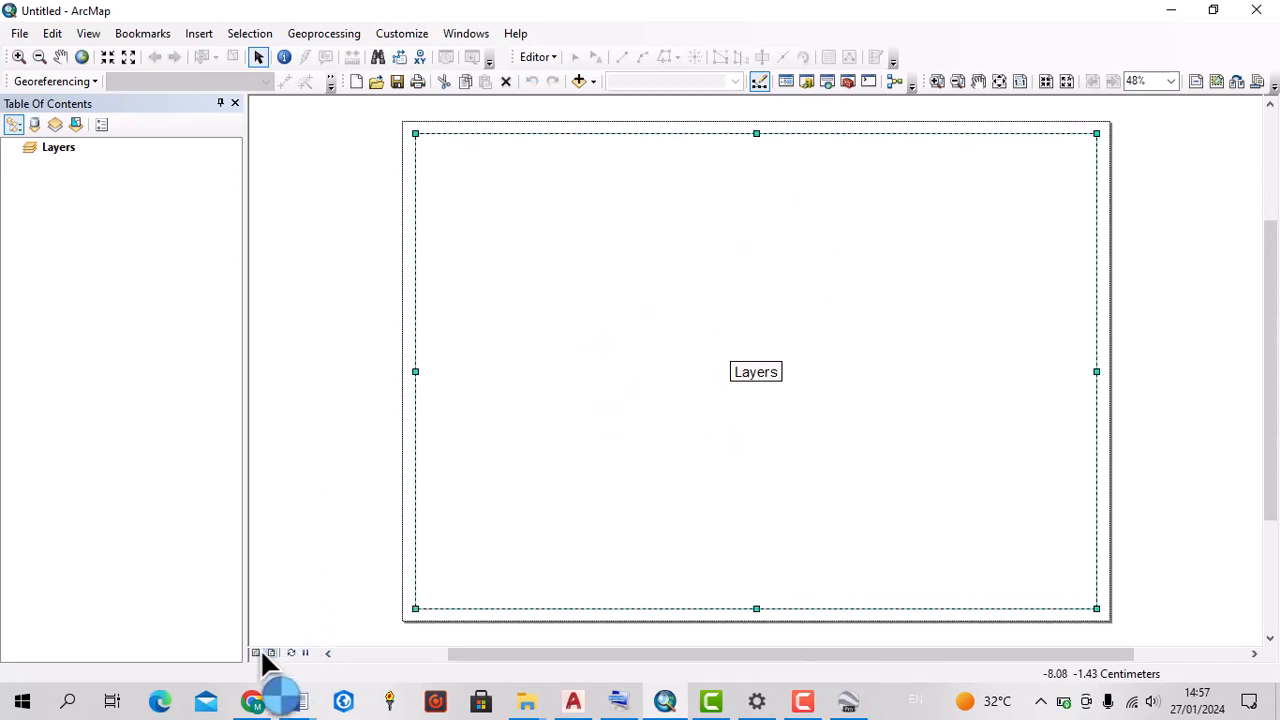
click(256, 652)
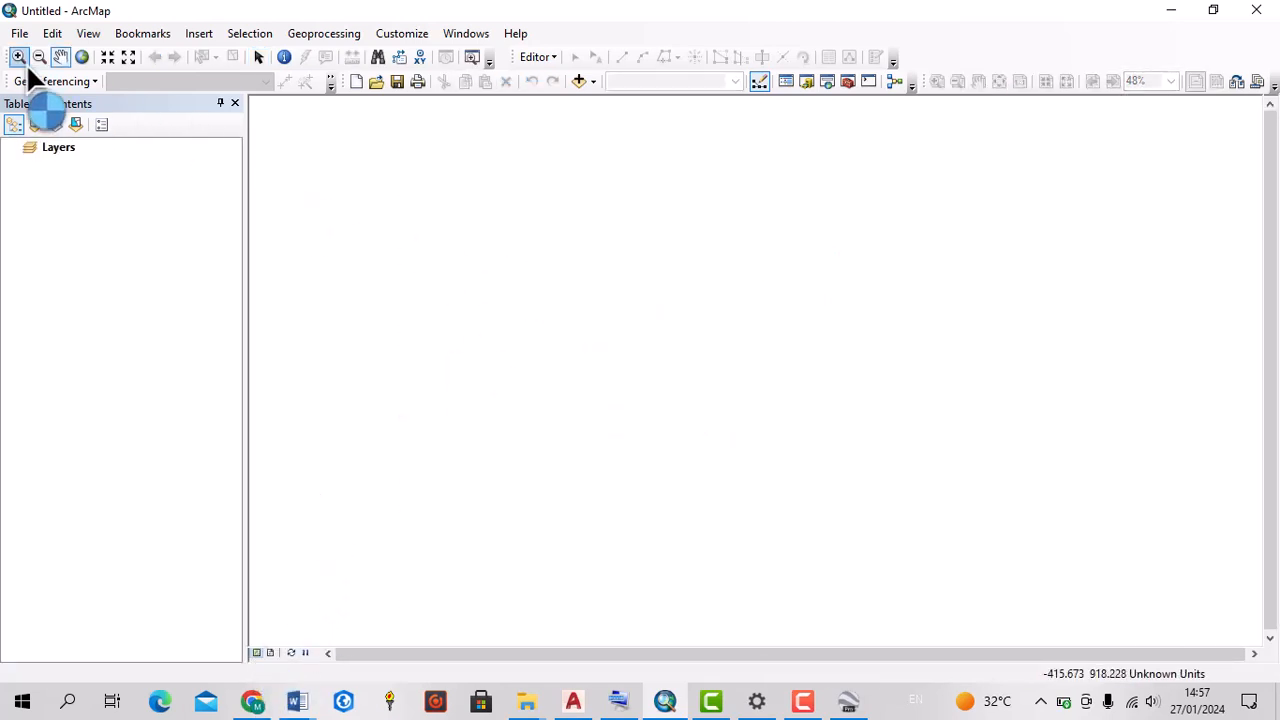
click(643, 7)
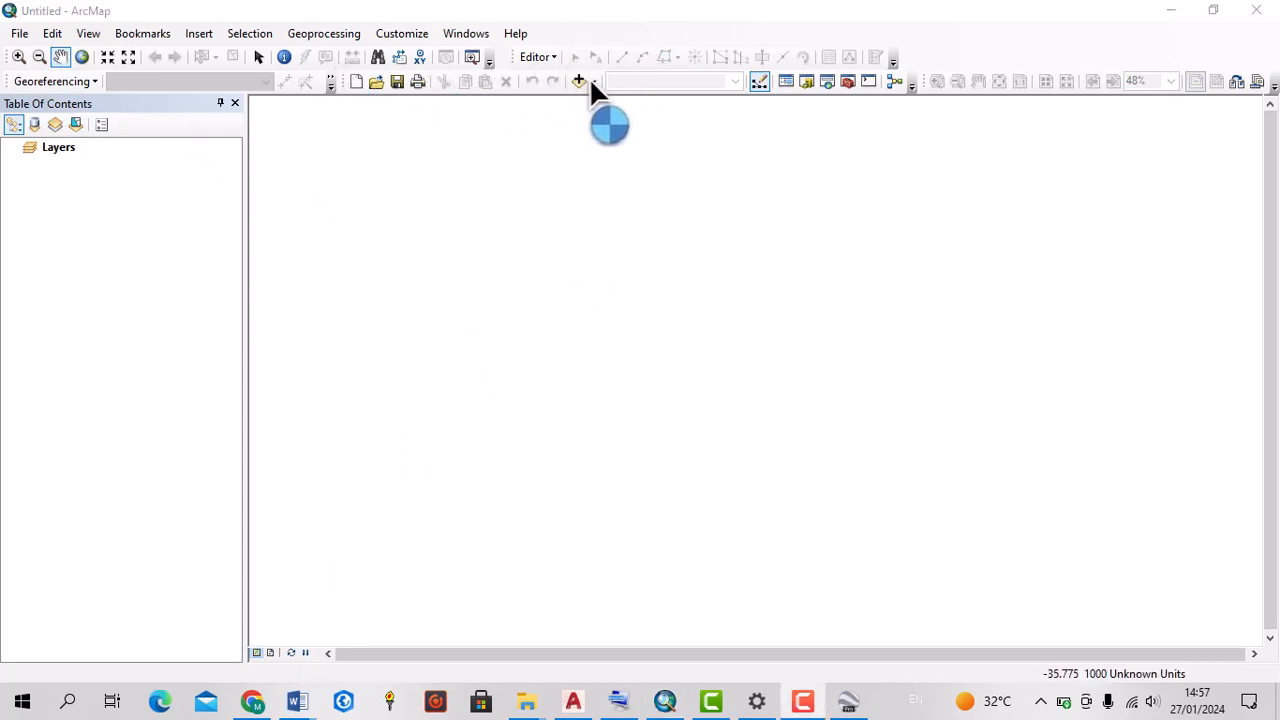
click(591, 82)
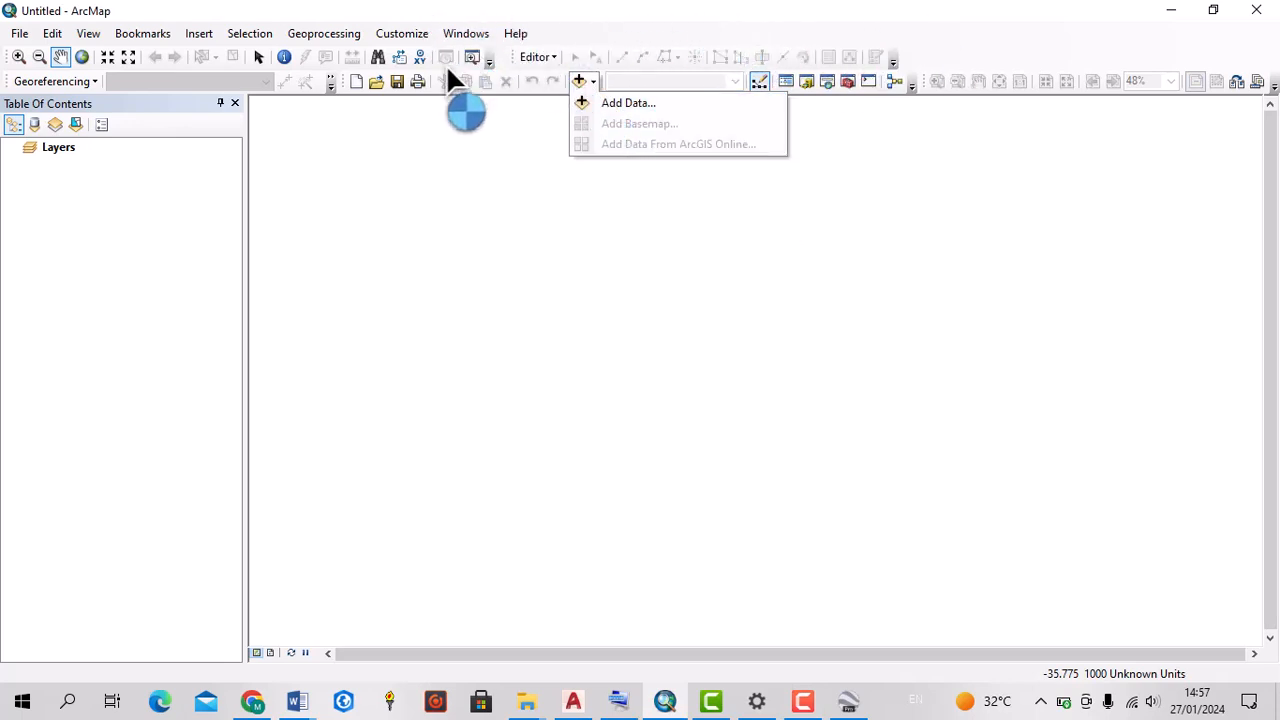
click(408, 108)
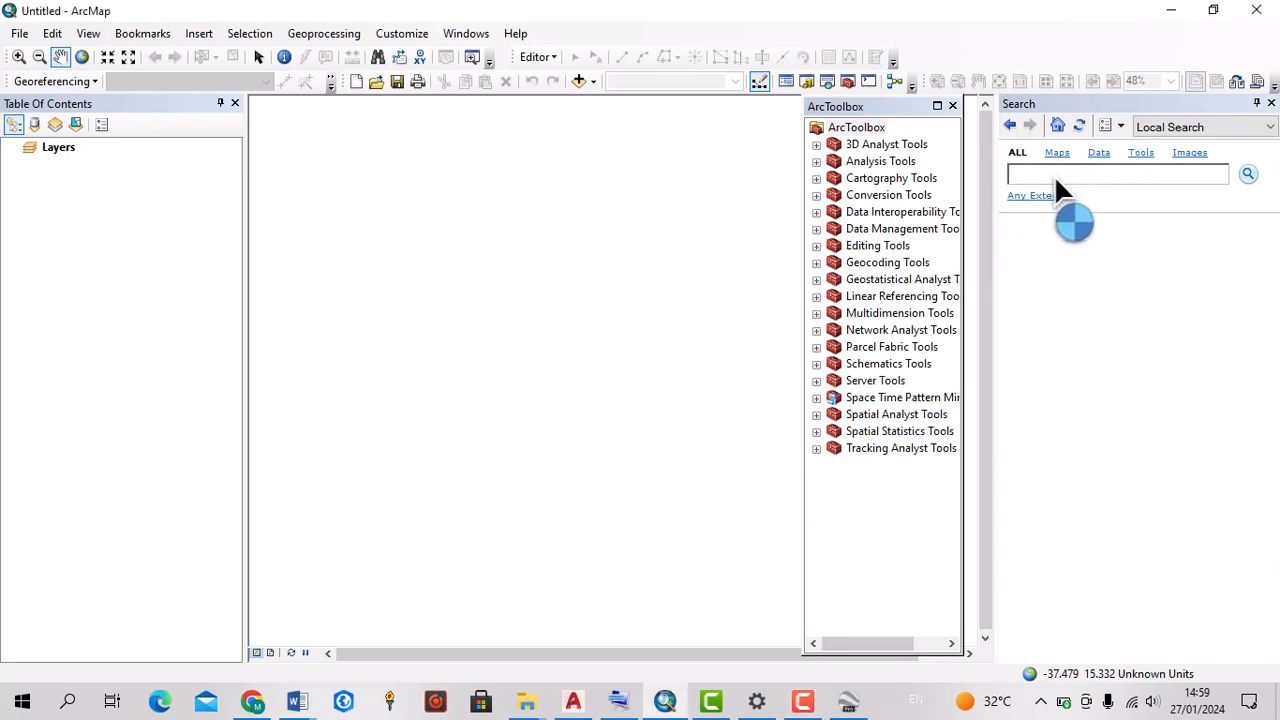
Search for GPX, open the GPX To Features conversion tool and start browsing for its input file
click(1054, 175)
text(GPX)
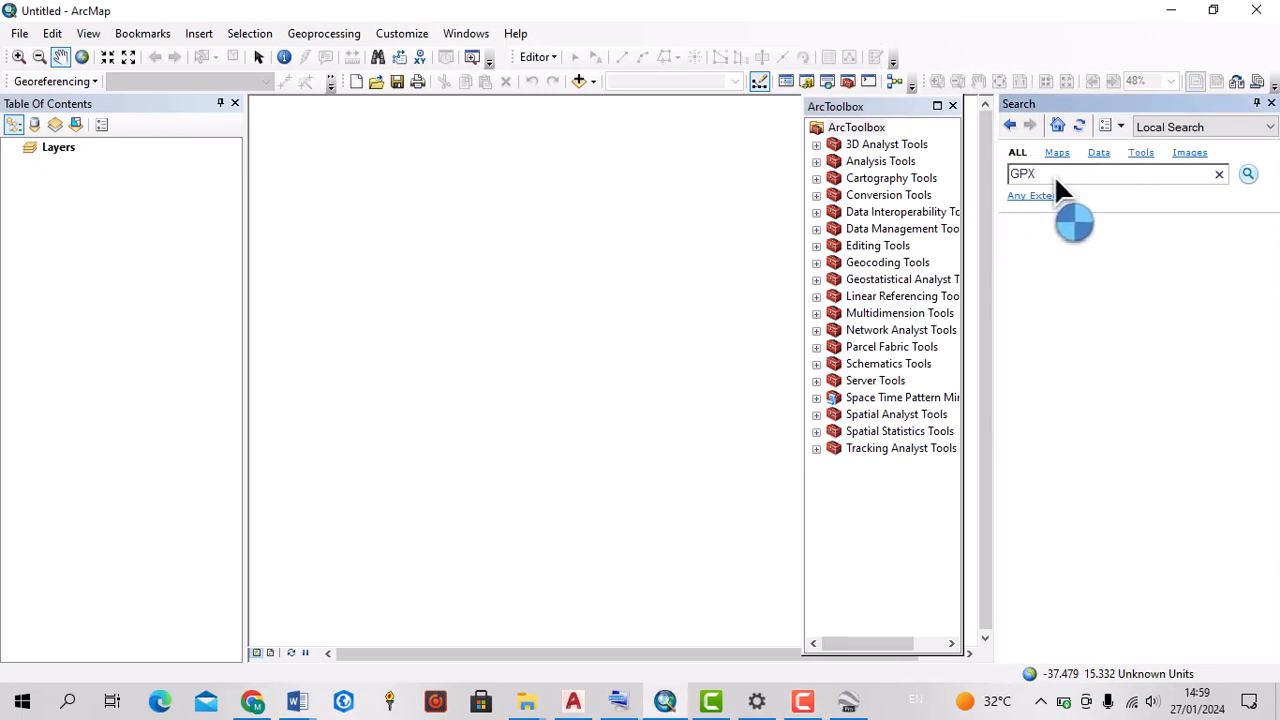
click(1248, 176)
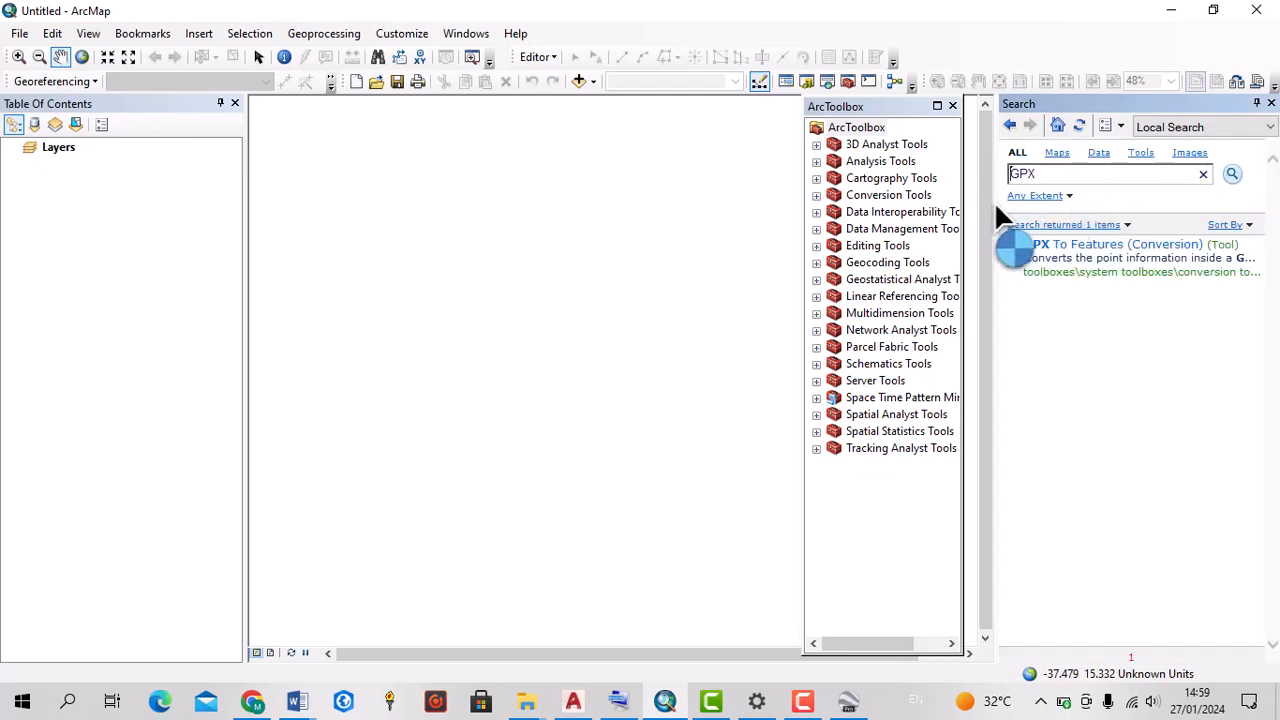
click(1060, 243)
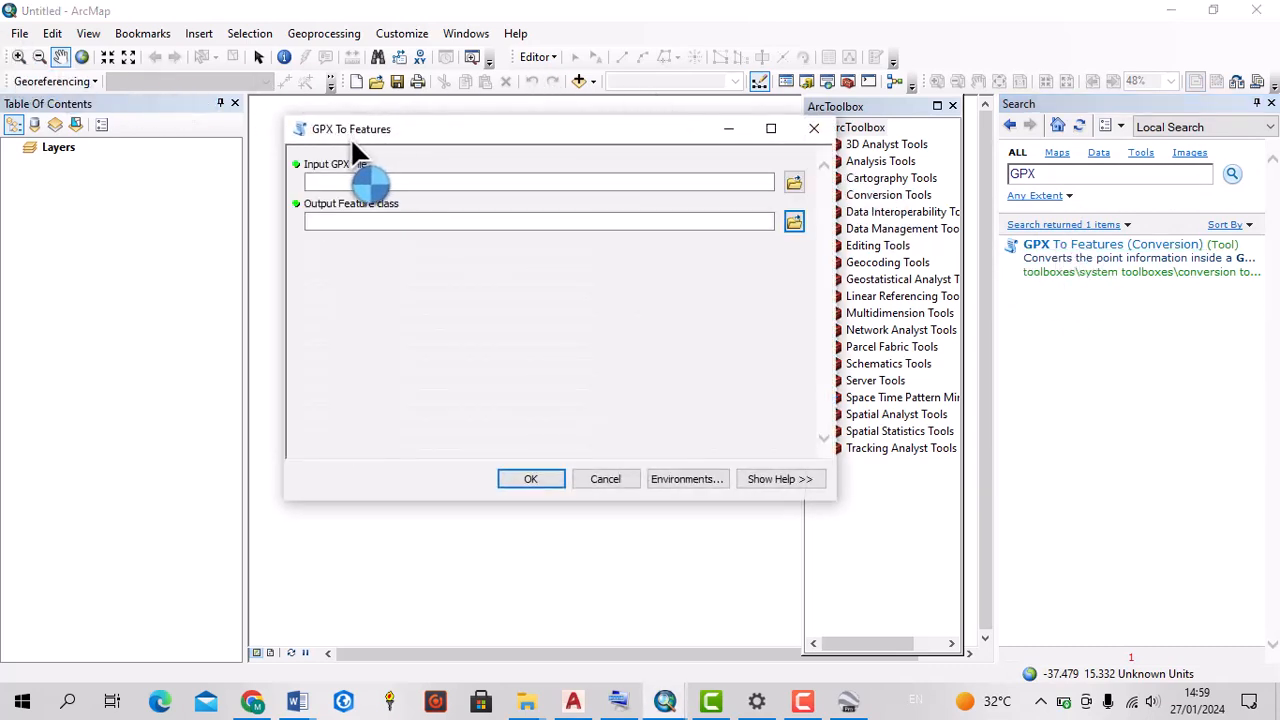
click(792, 185)
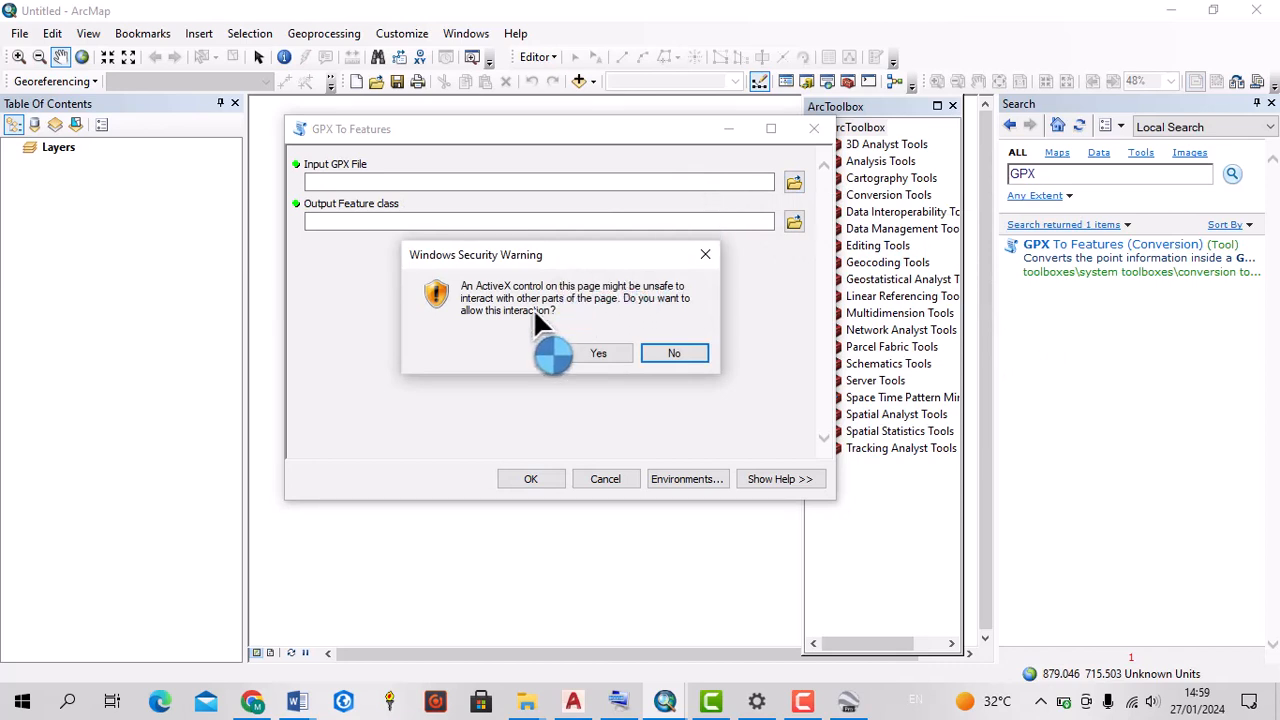
click(598, 354)
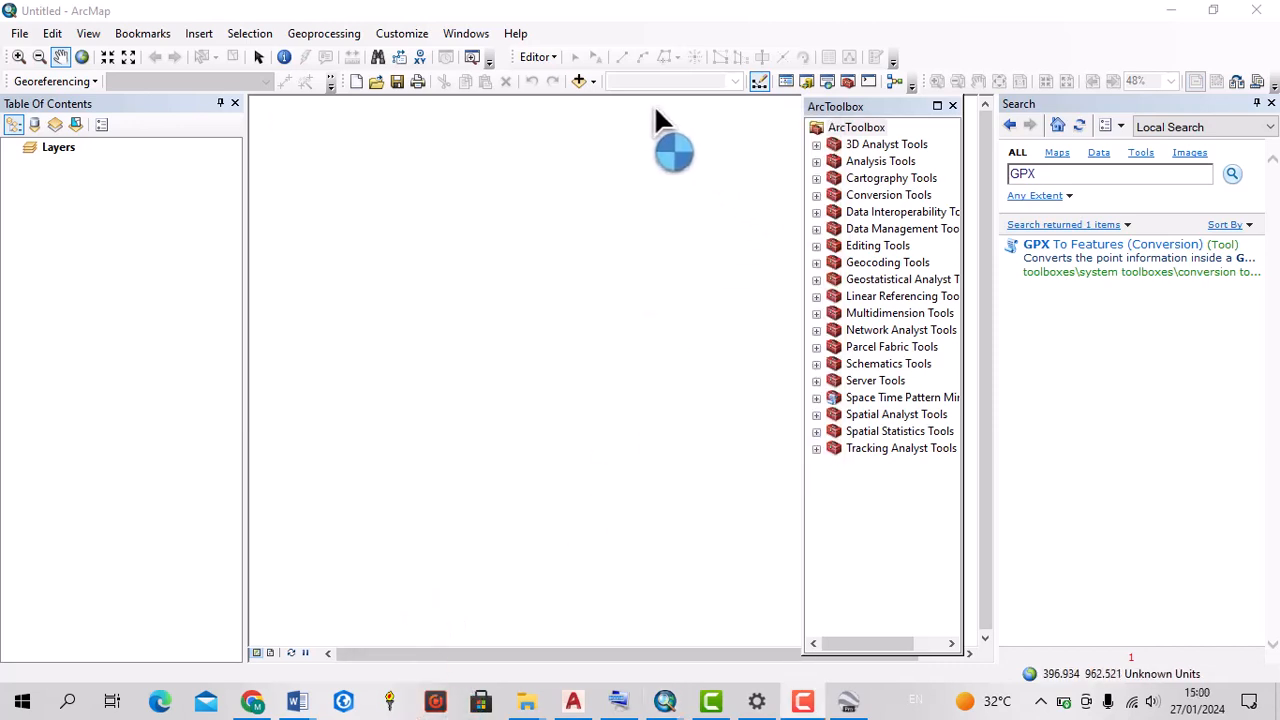
Add a folder connection to the GOGGLE EARTH JOBS folder on the Desktop while adding data
click(580, 82)
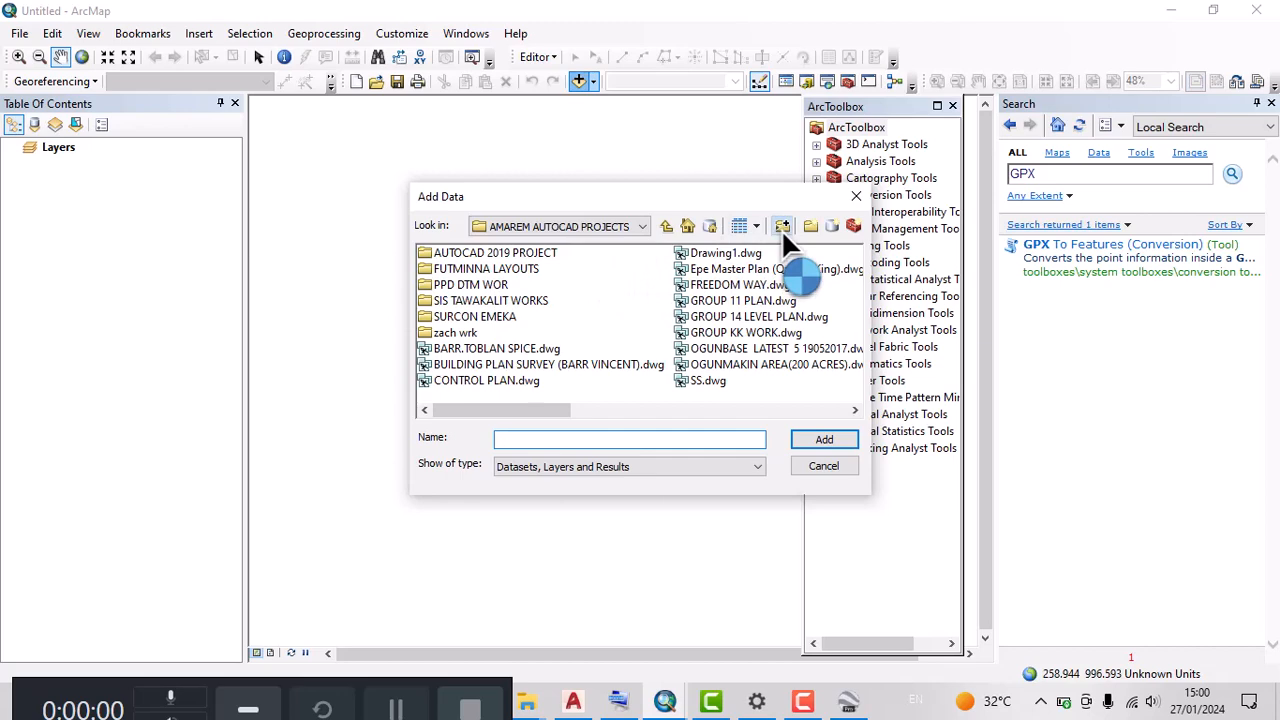
click(781, 229)
click(567, 339)
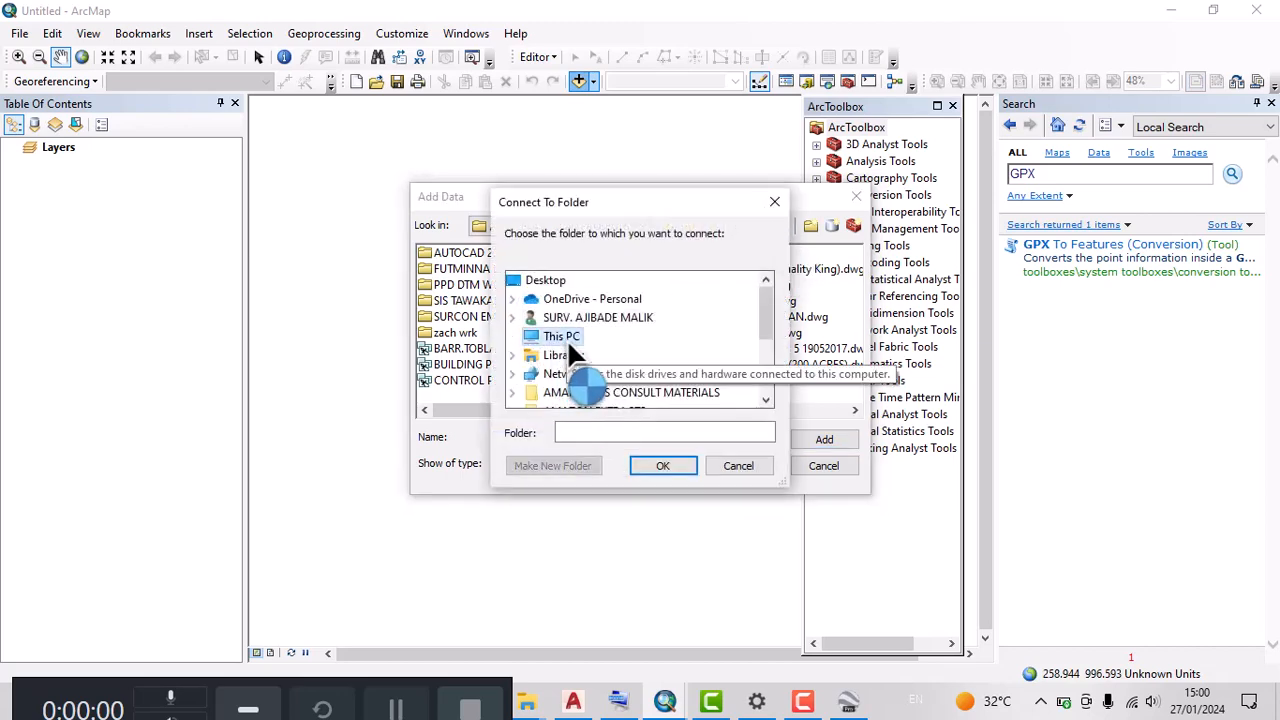
double_click(567, 339)
double_click(575, 338)
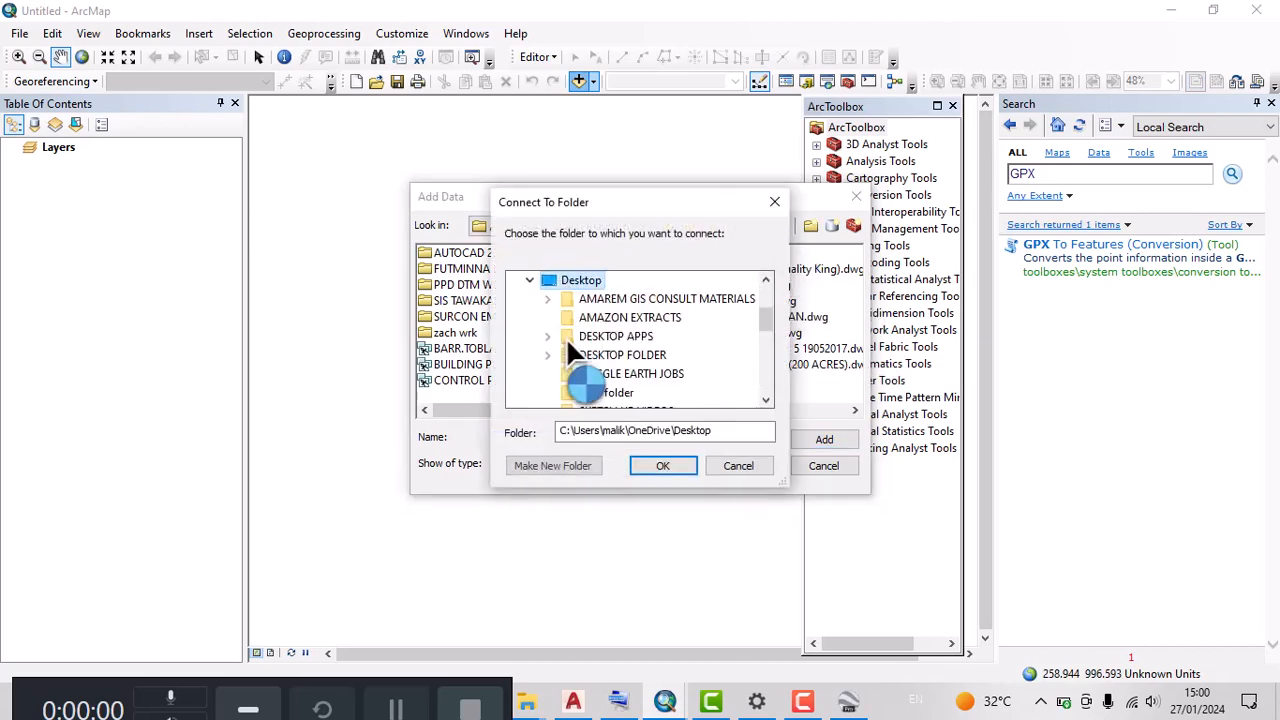
click(608, 375)
click(662, 466)
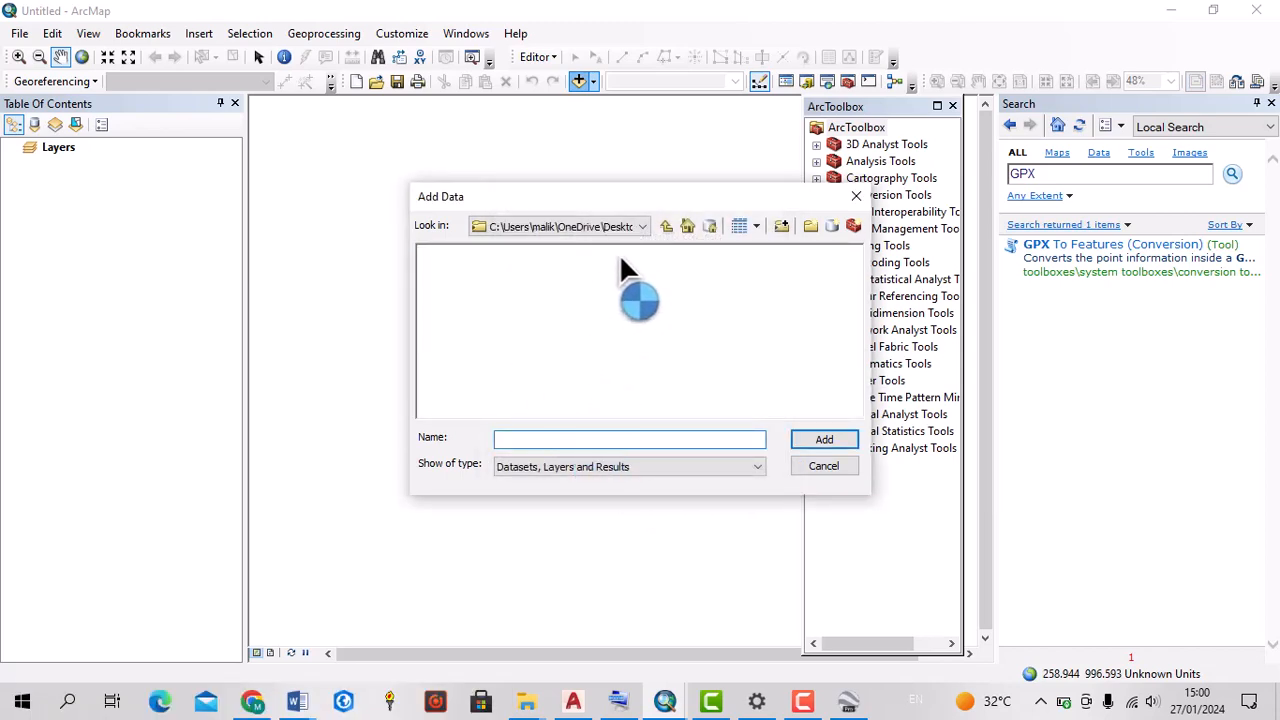
click(640, 229)
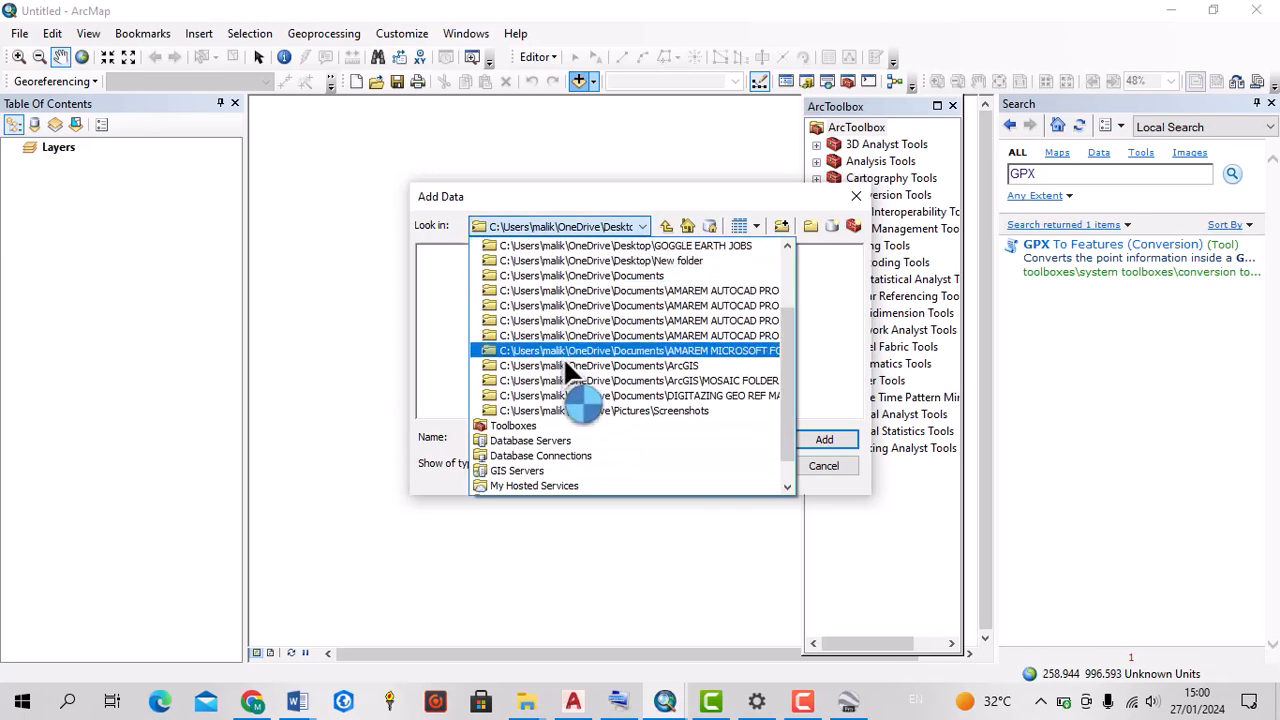
click(643, 262)
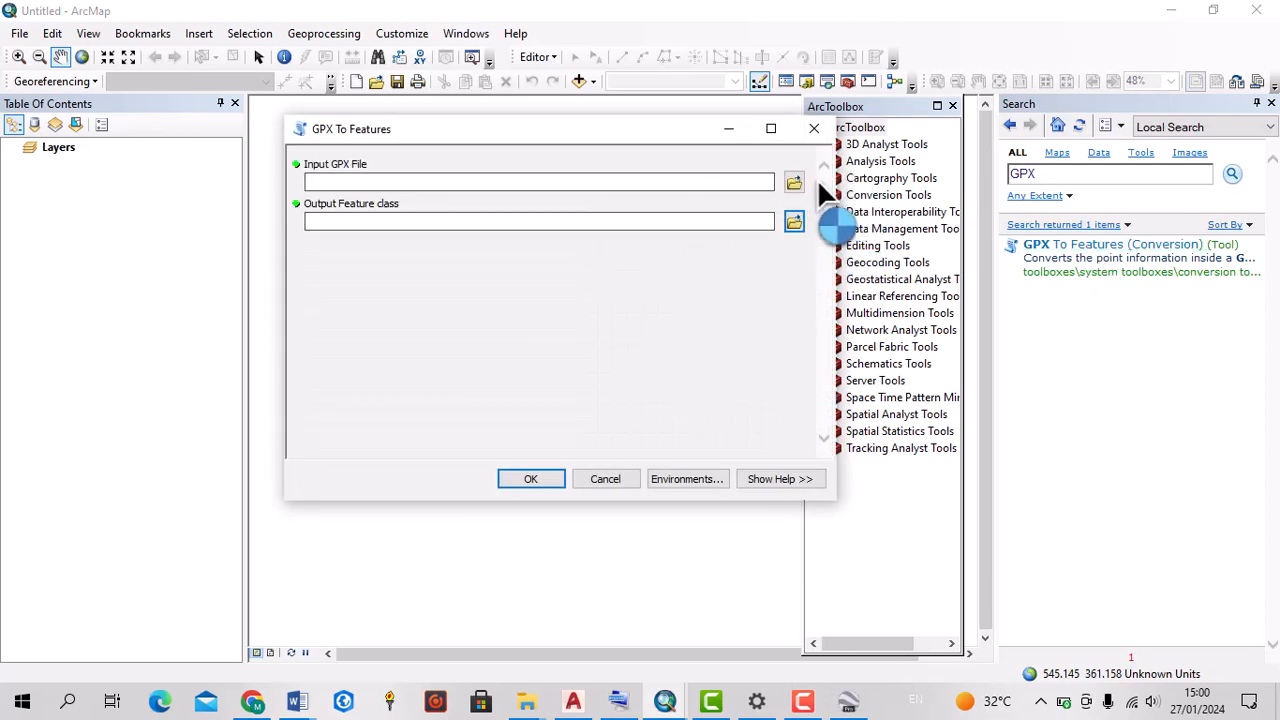
click(795, 182)
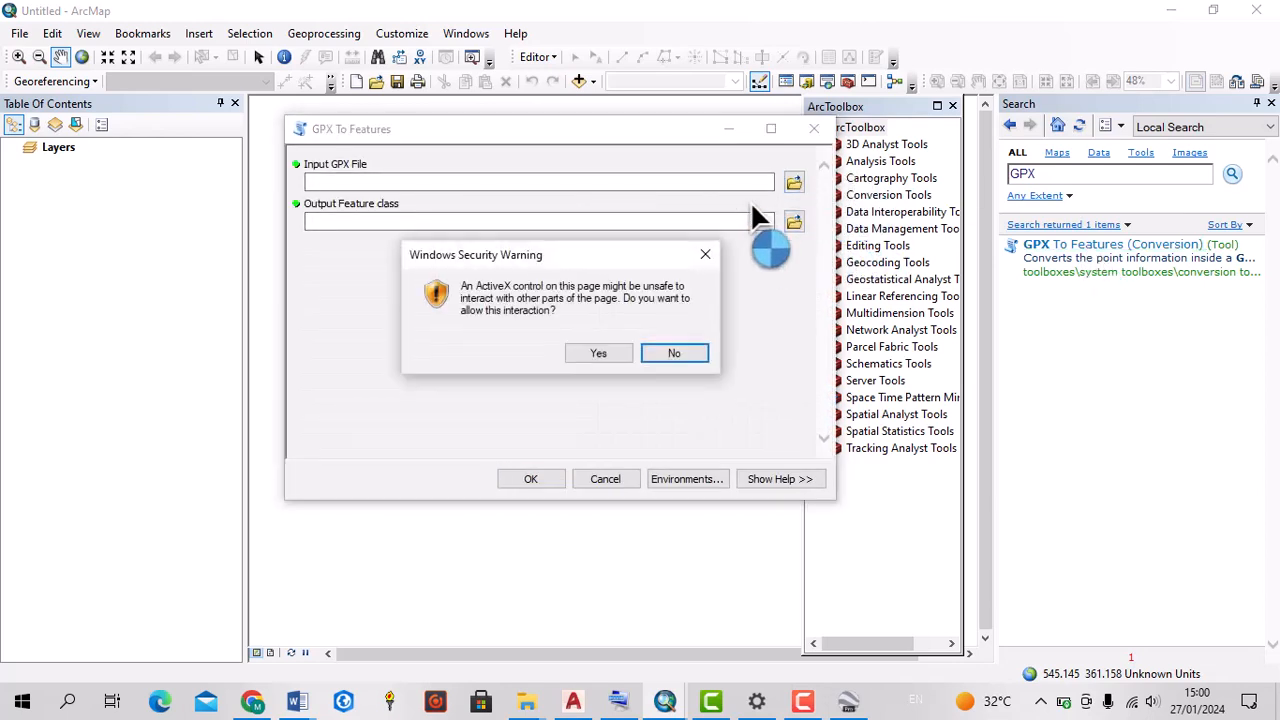
click(660, 357)
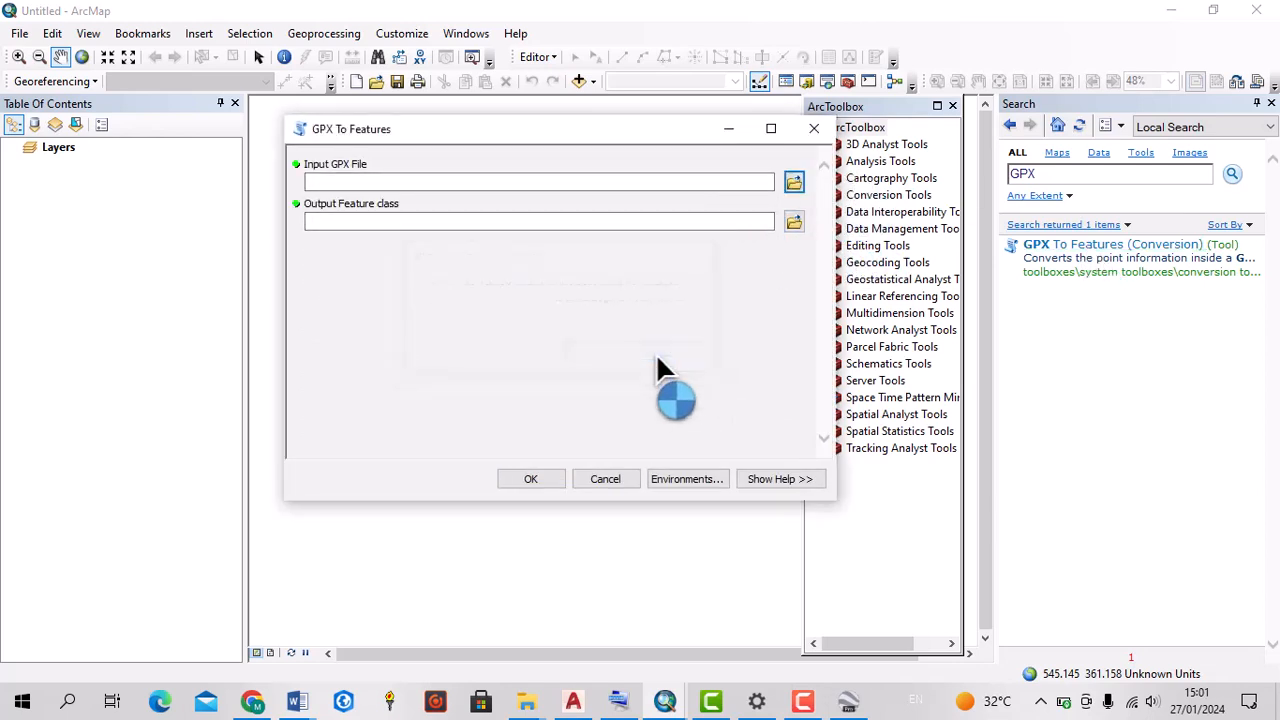
click(787, 187)
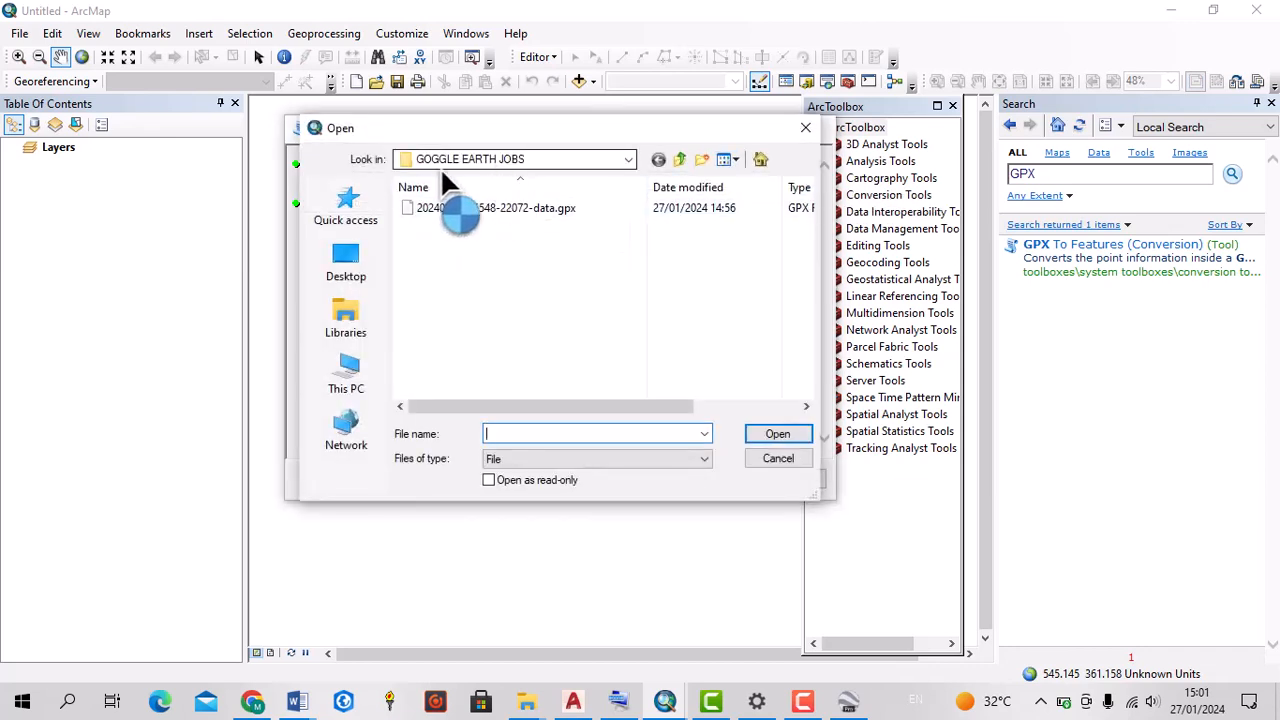
click(487, 210)
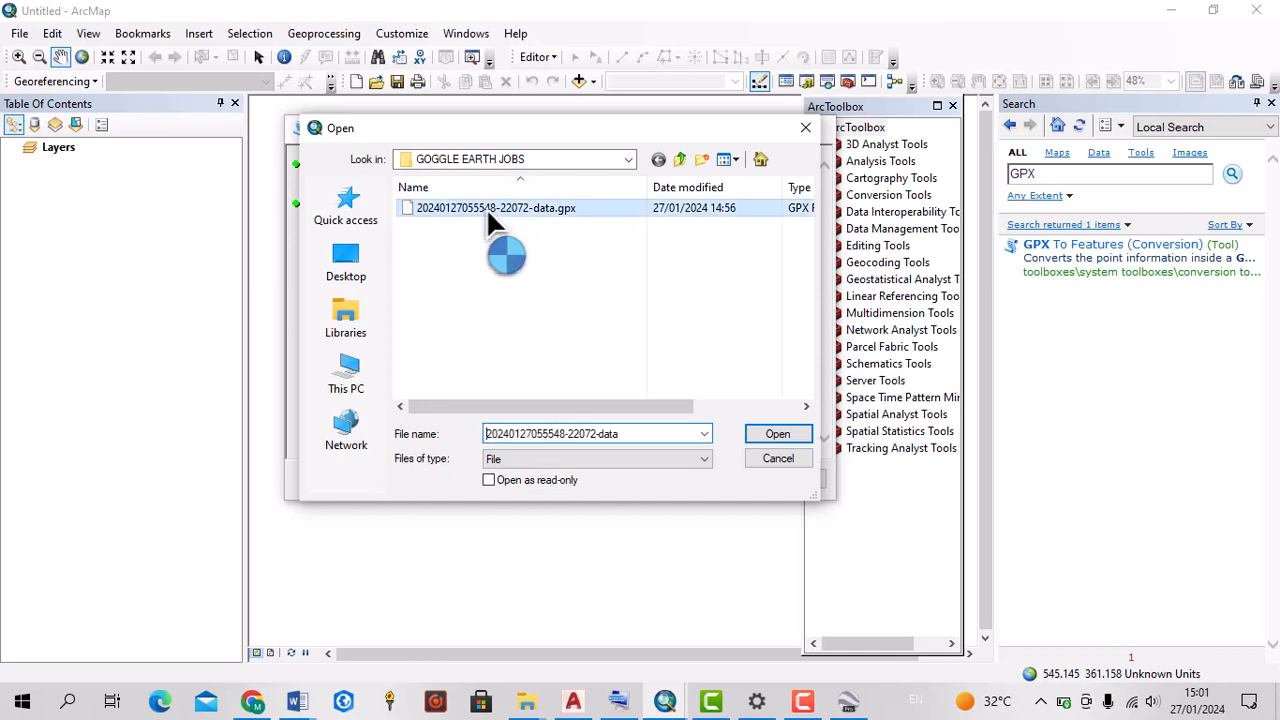
click(782, 434)
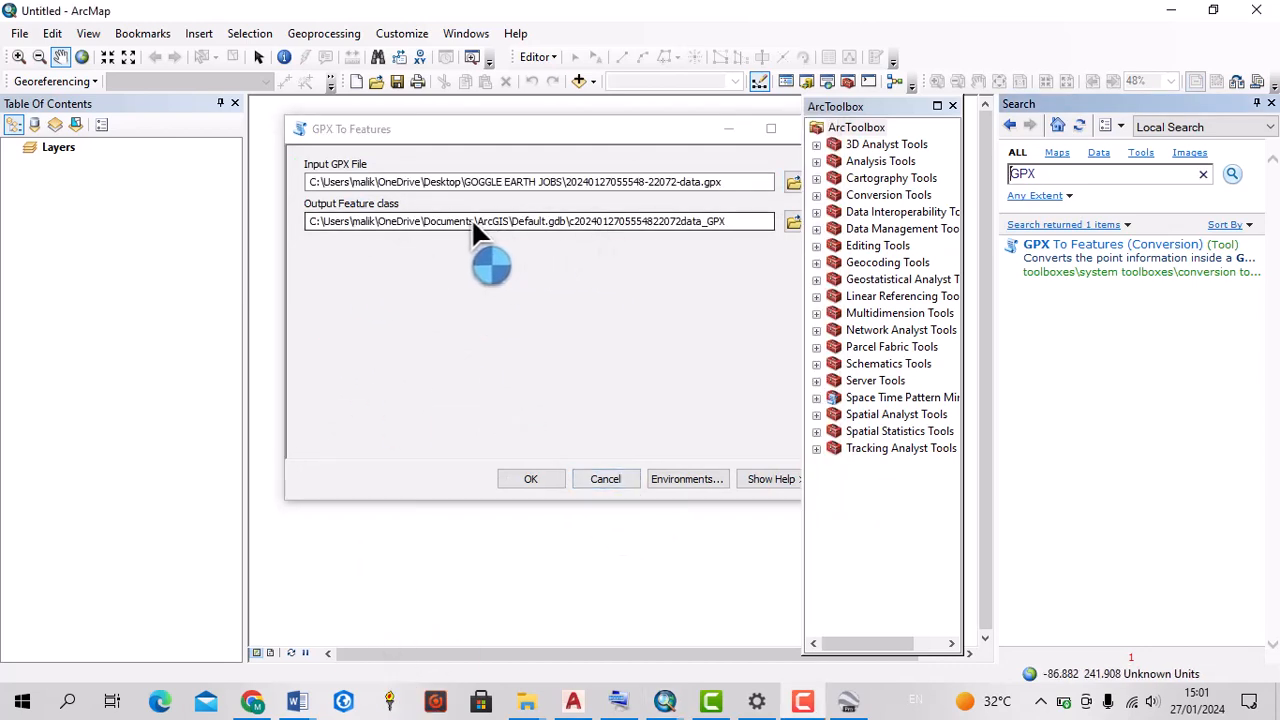
Run the GPX To Features conversion with the default output feature class in Default.gdb
drag(494, 221, 731, 225)
click(733, 227)
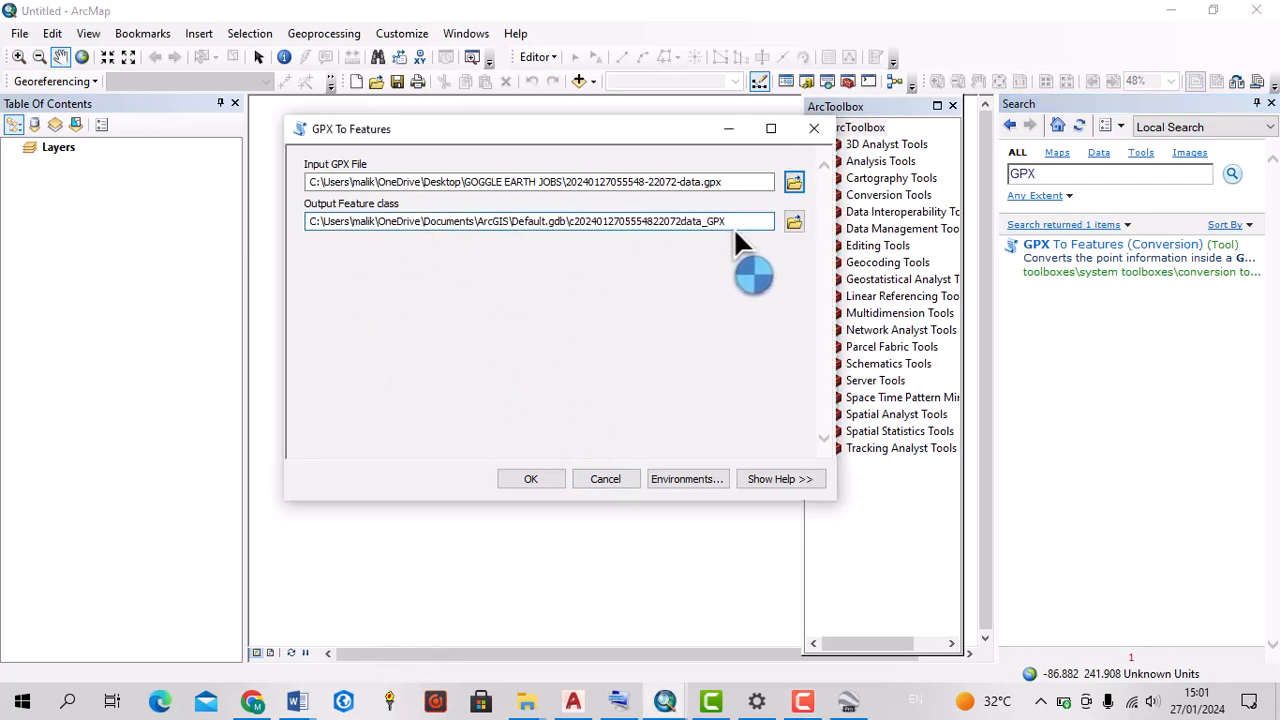
click(532, 479)
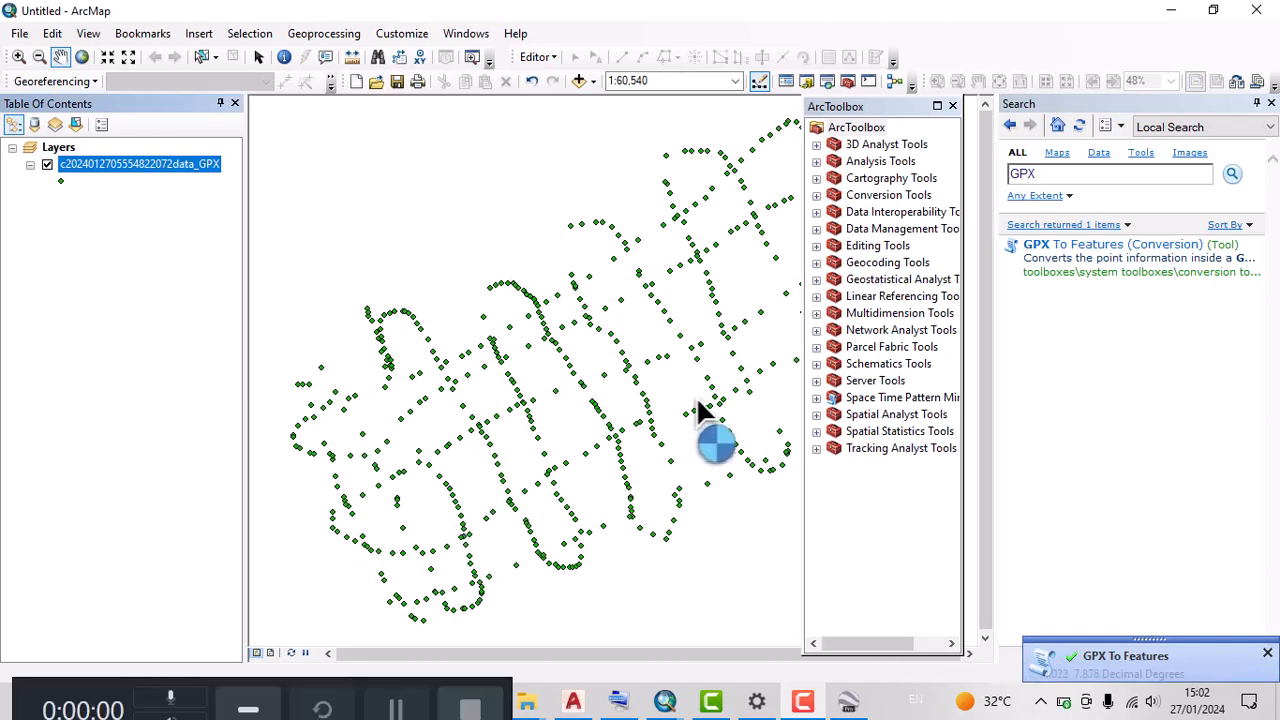
scroll(699, 400, up, 4)
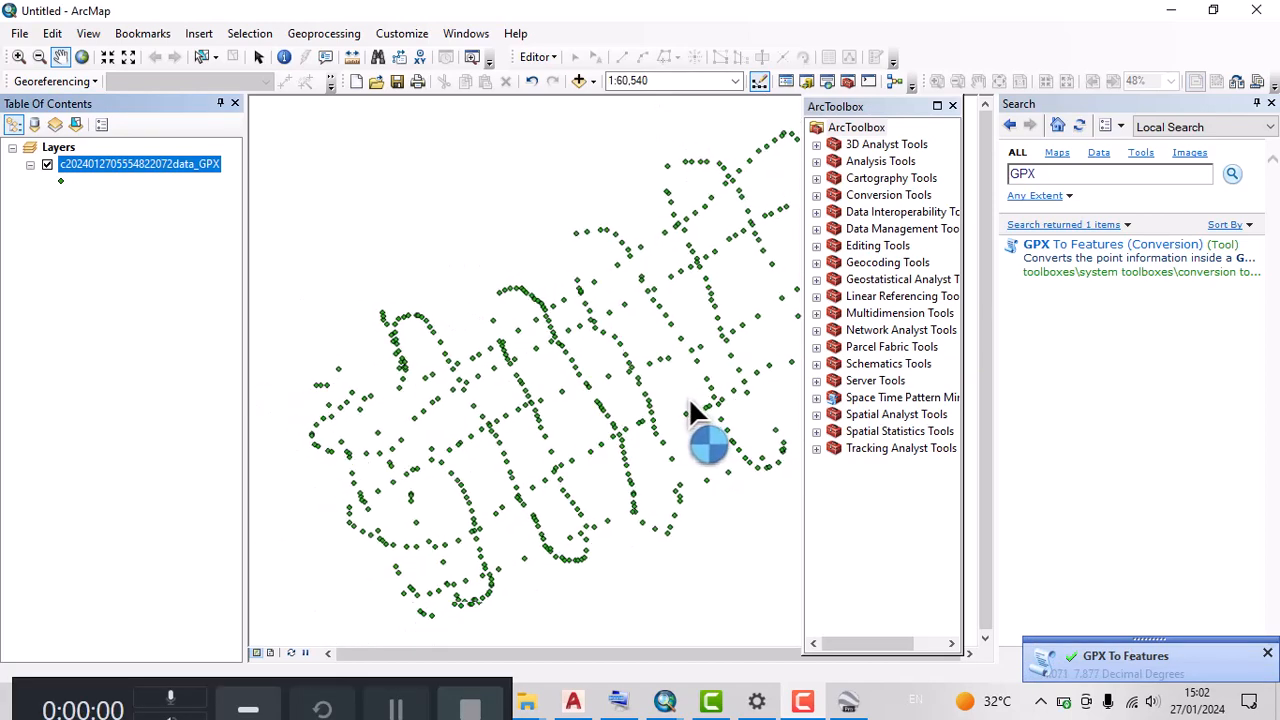
Open the IDW tool from the 3D Analyst raster interpolation tools and set the converted GPX point layer as its input point features
click(816, 145)
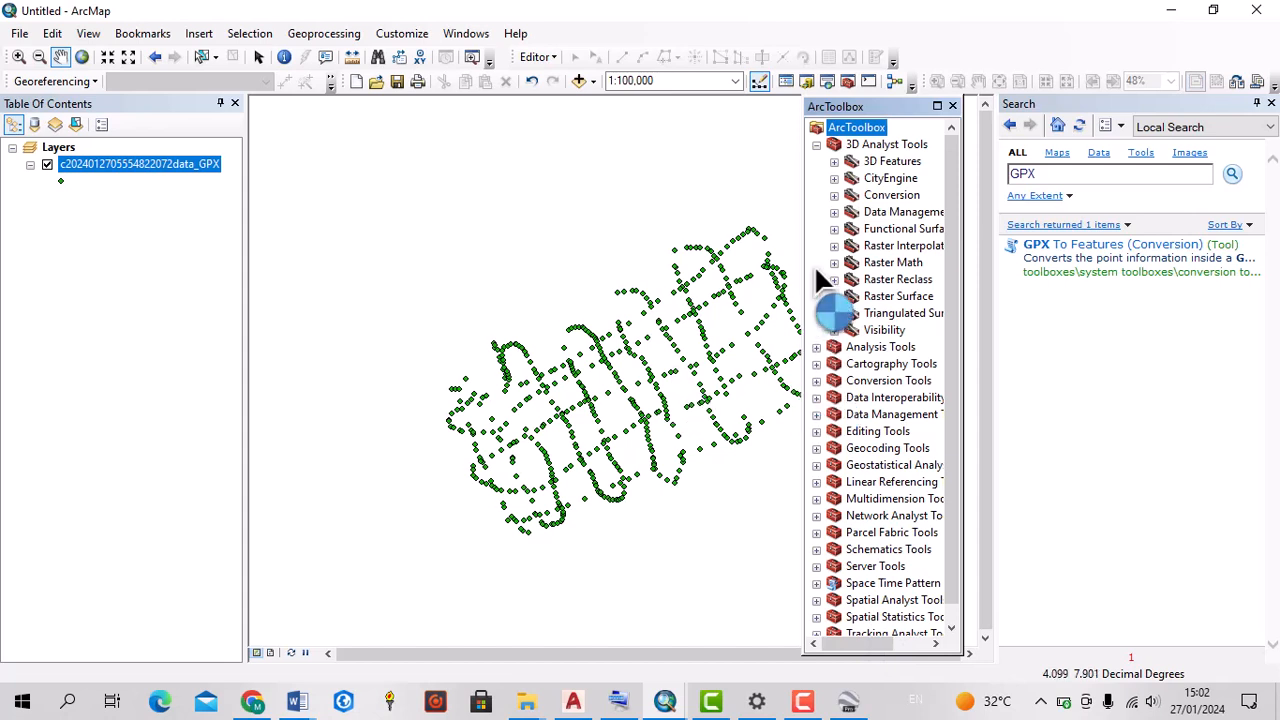
mouse_move(97, 636)
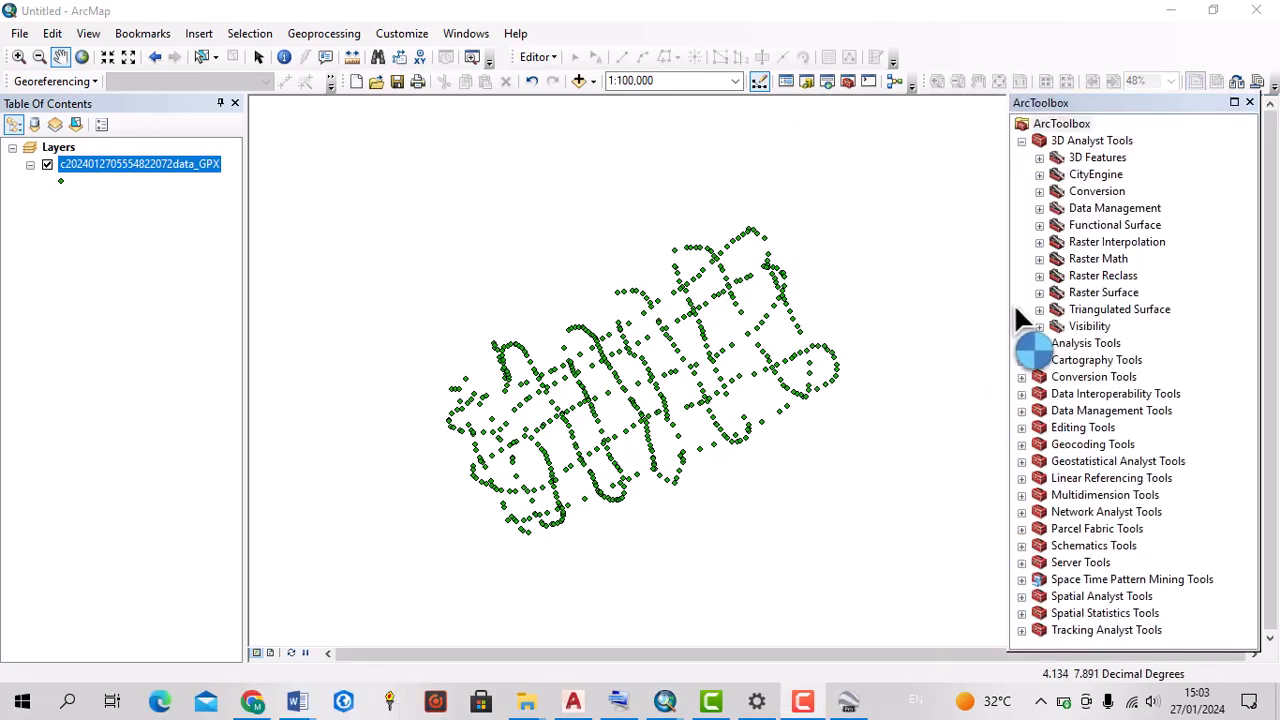
click(1039, 242)
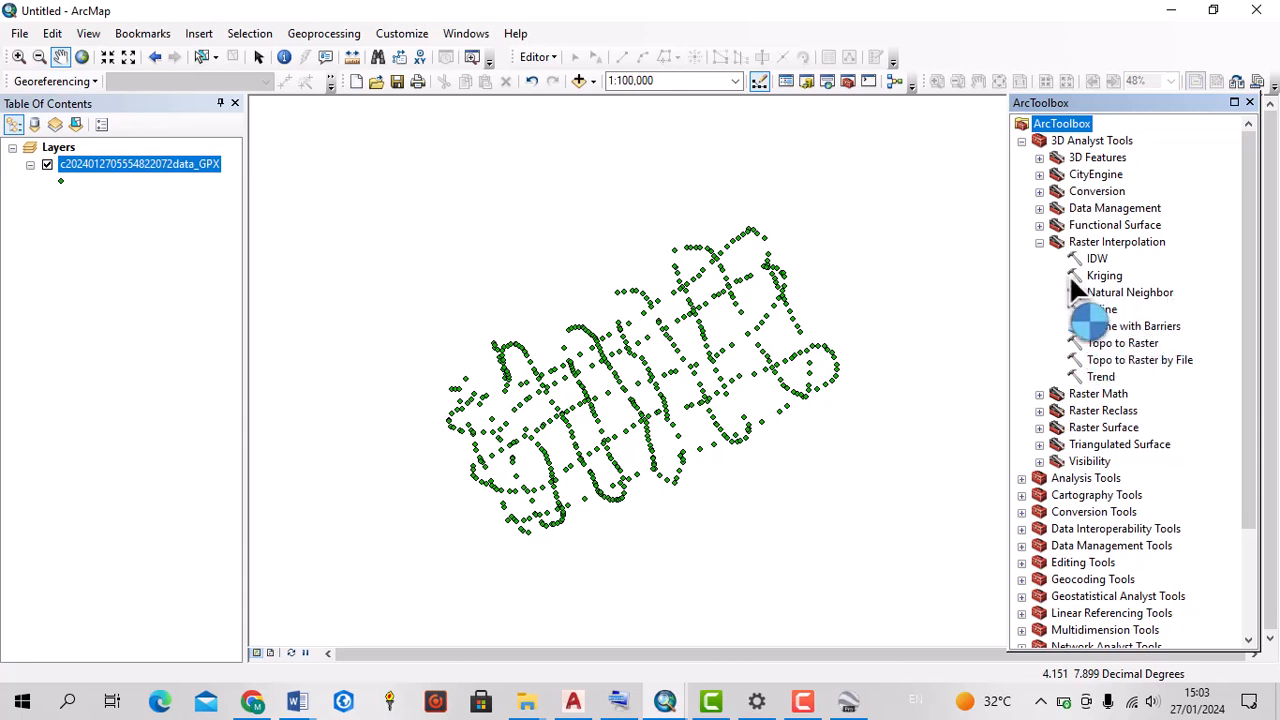
click(1094, 261)
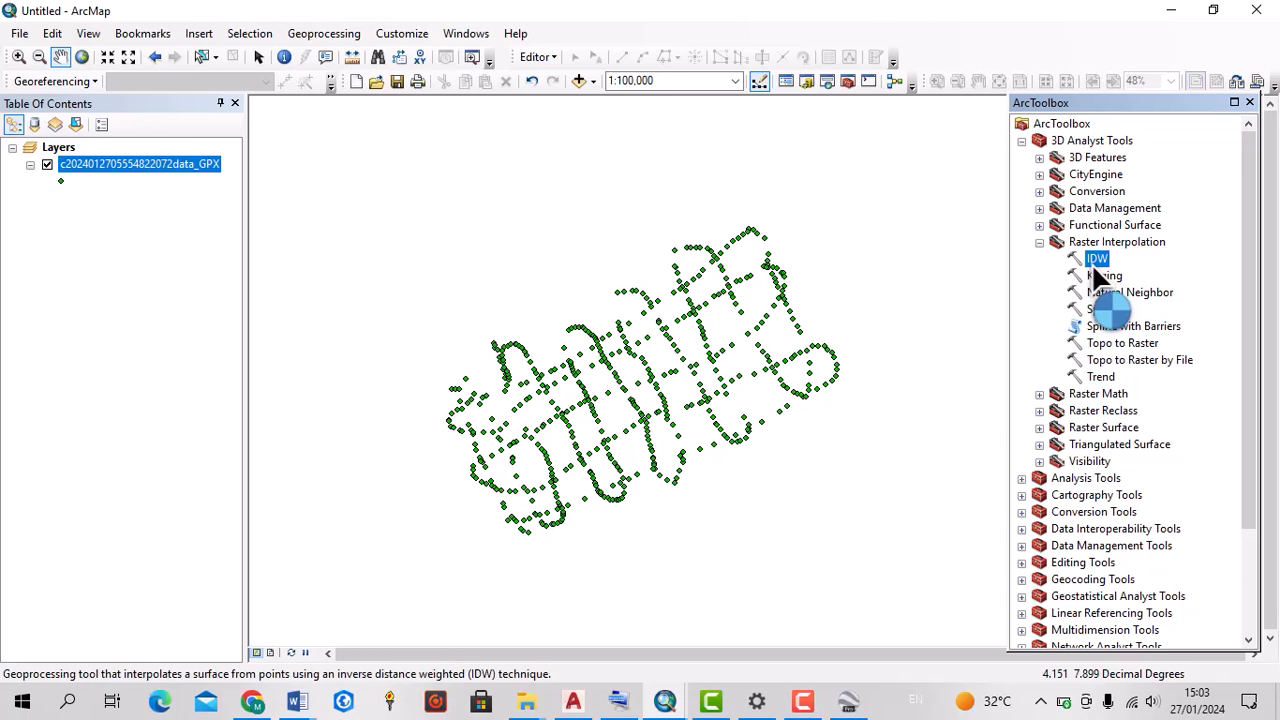
double_click(1091, 262)
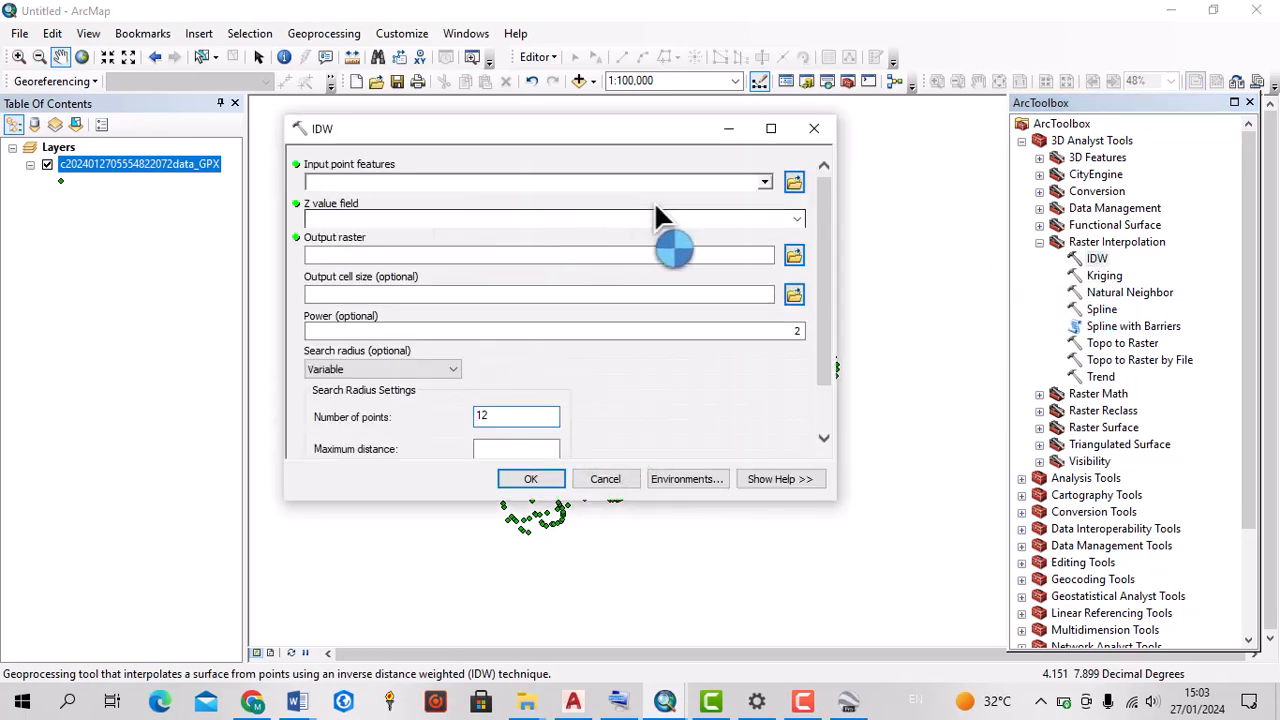
click(765, 181)
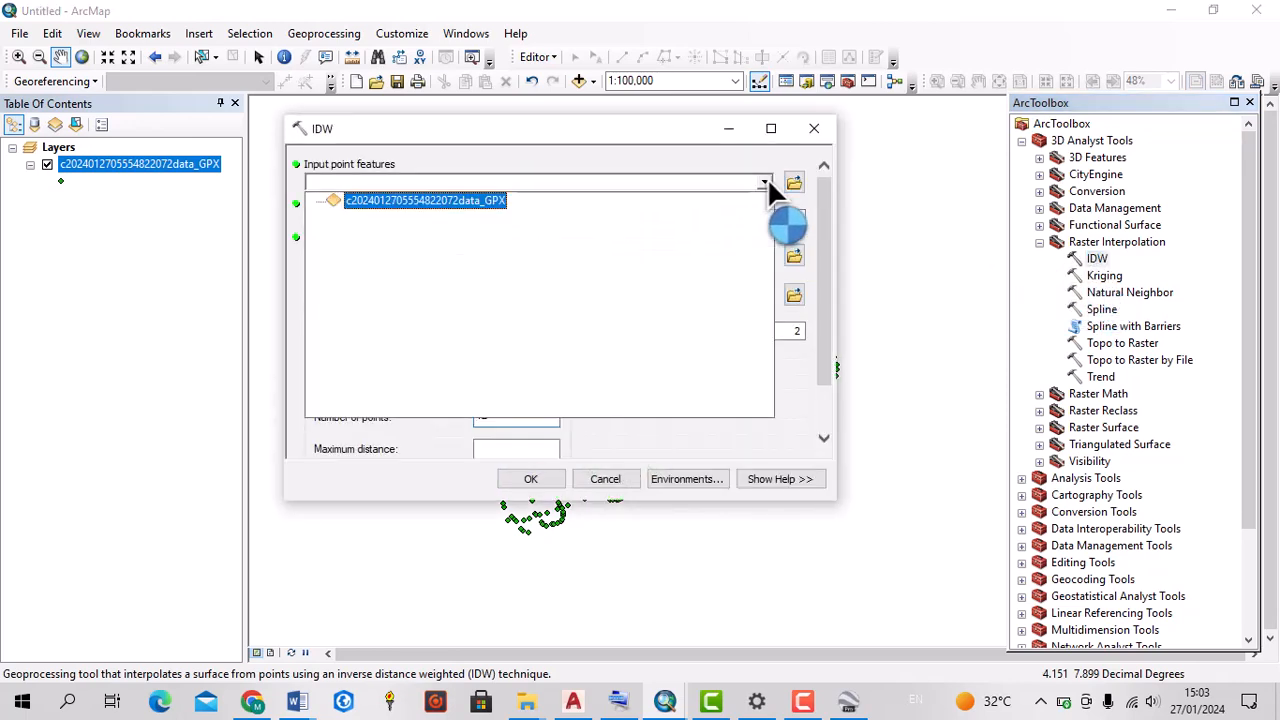
click(466, 200)
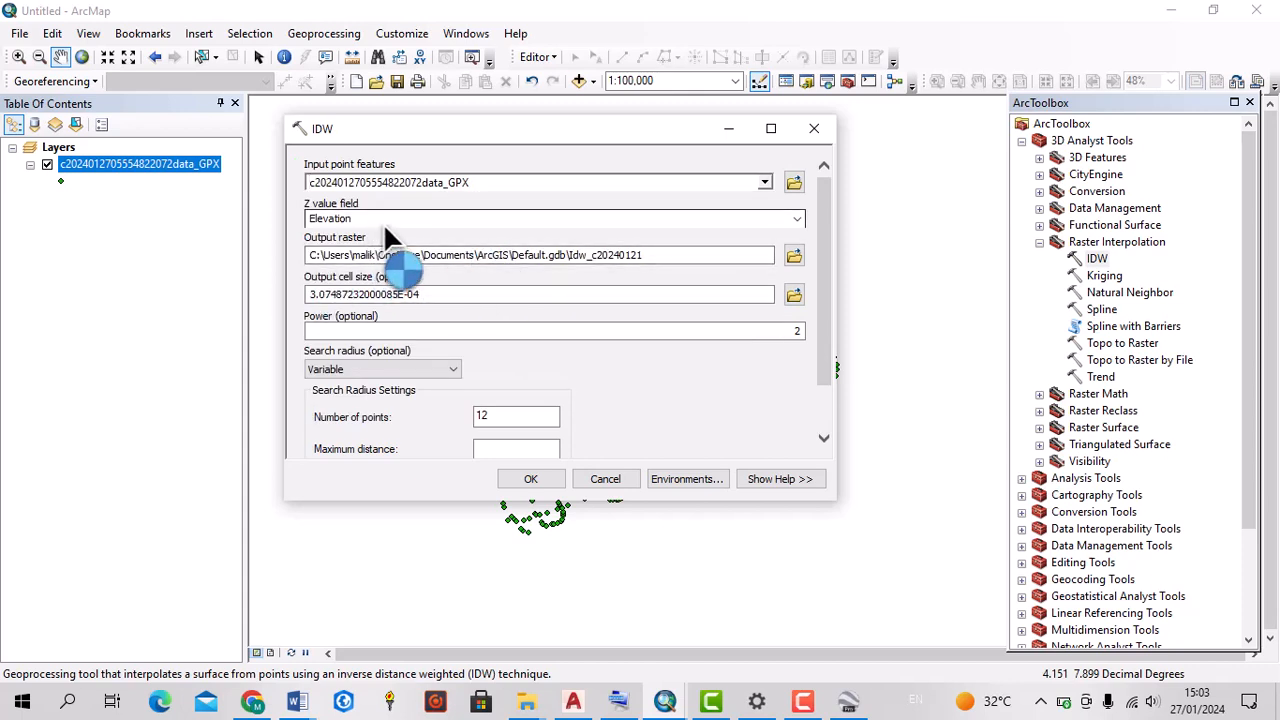
Set Elevation as the Z value field and run the IDW interpolation with the default output raster in Default.gdb
click(652, 352)
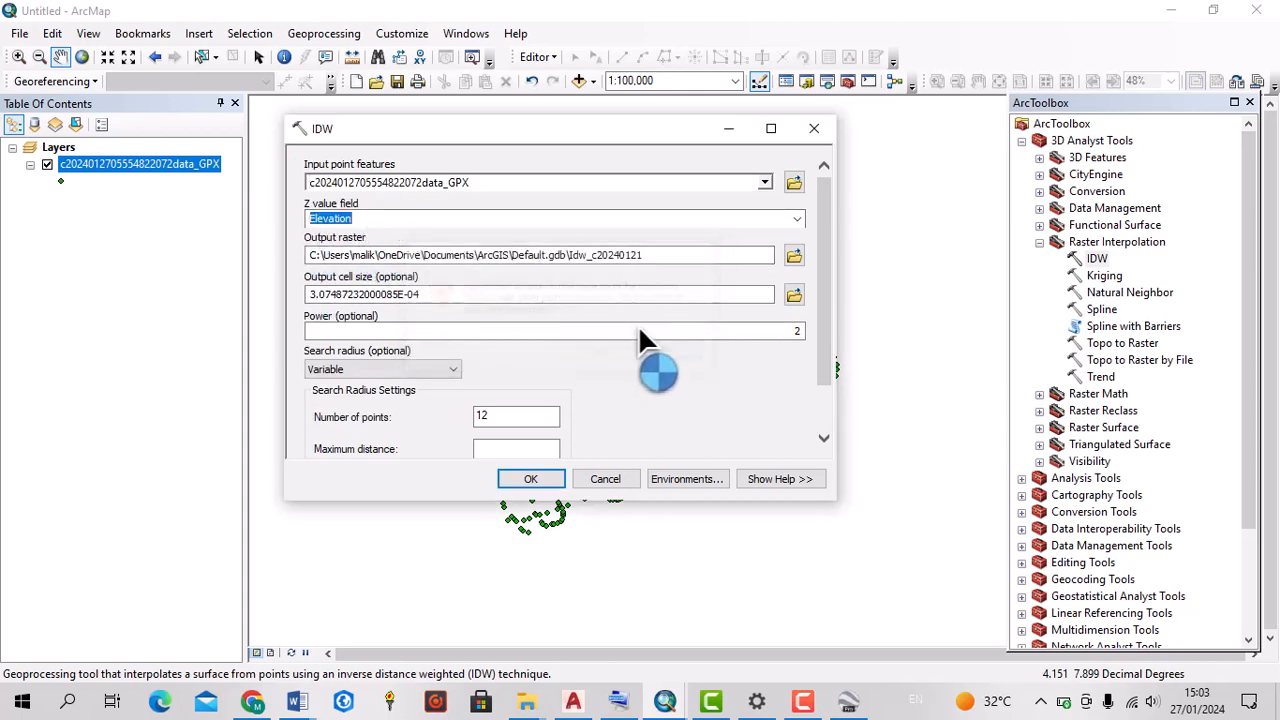
click(795, 220)
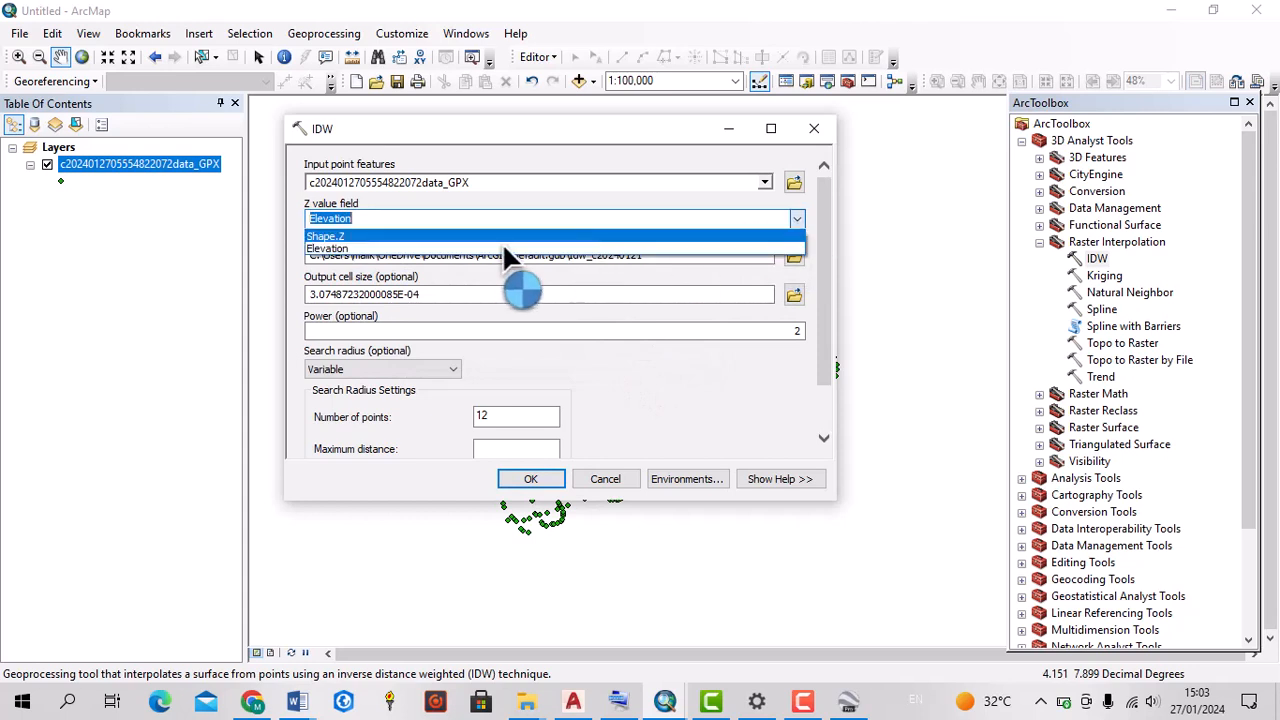
click(346, 247)
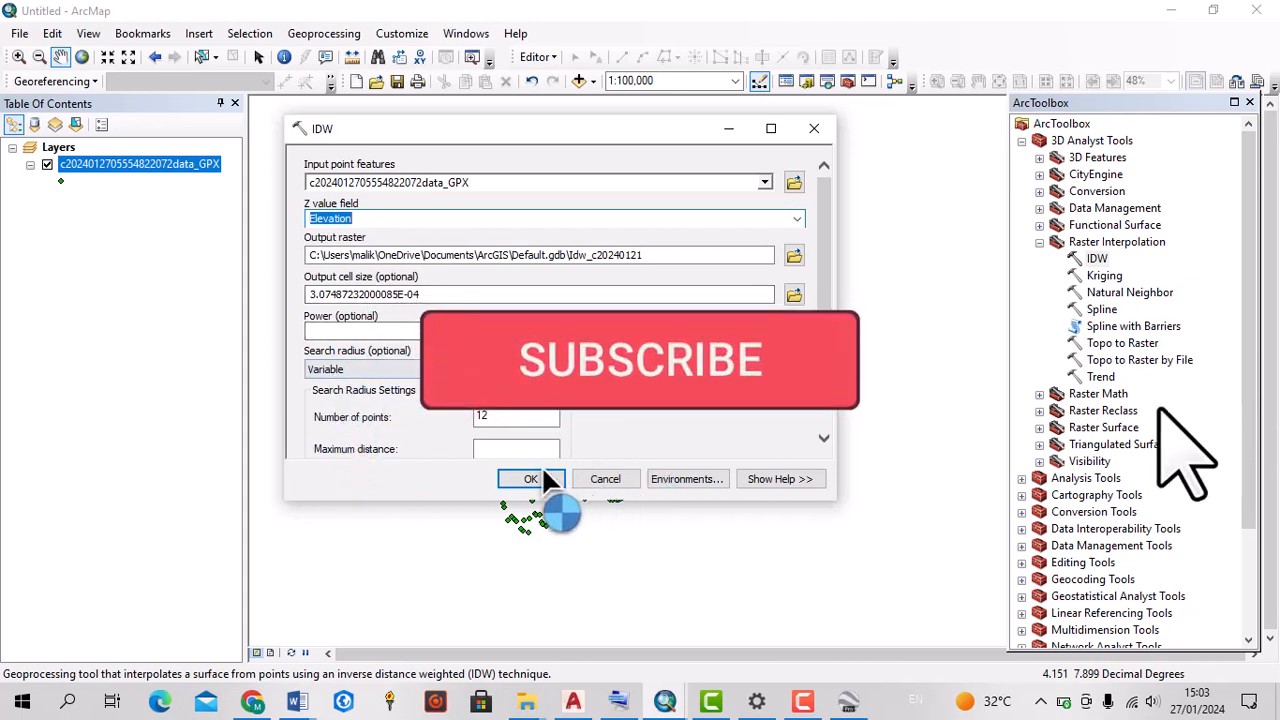
scroll(757, 428, down, 2)
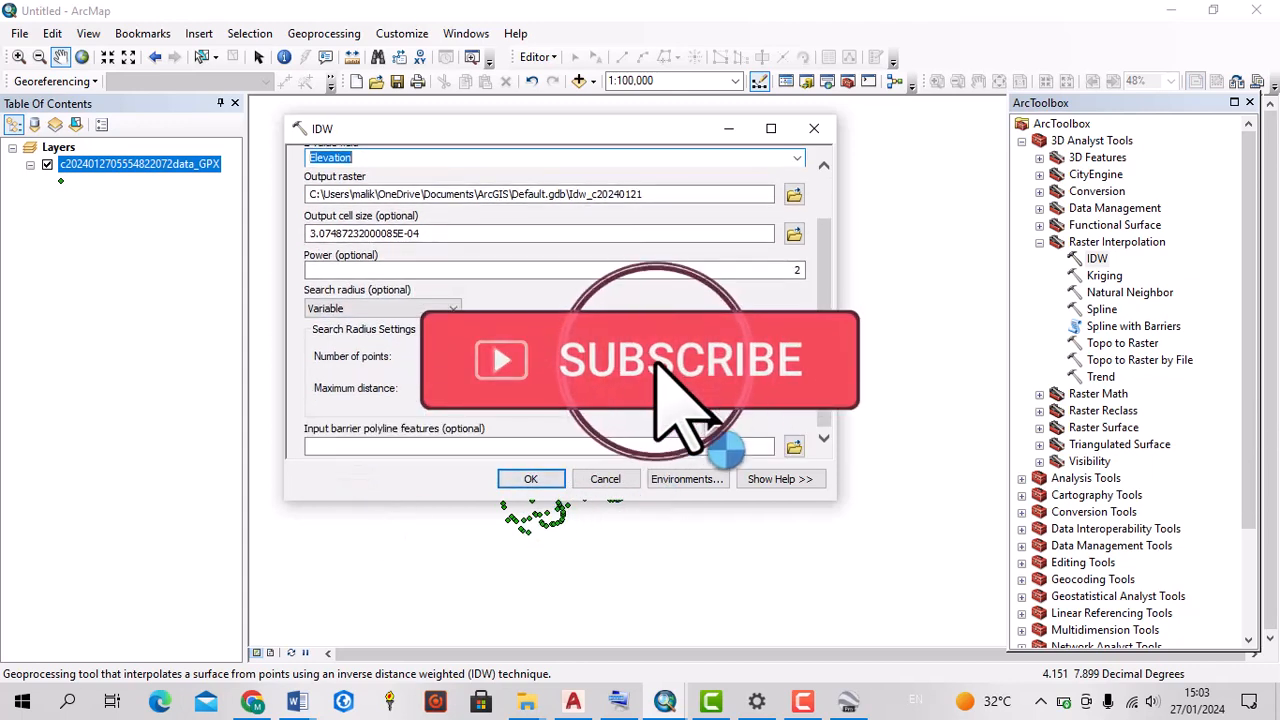
click(529, 478)
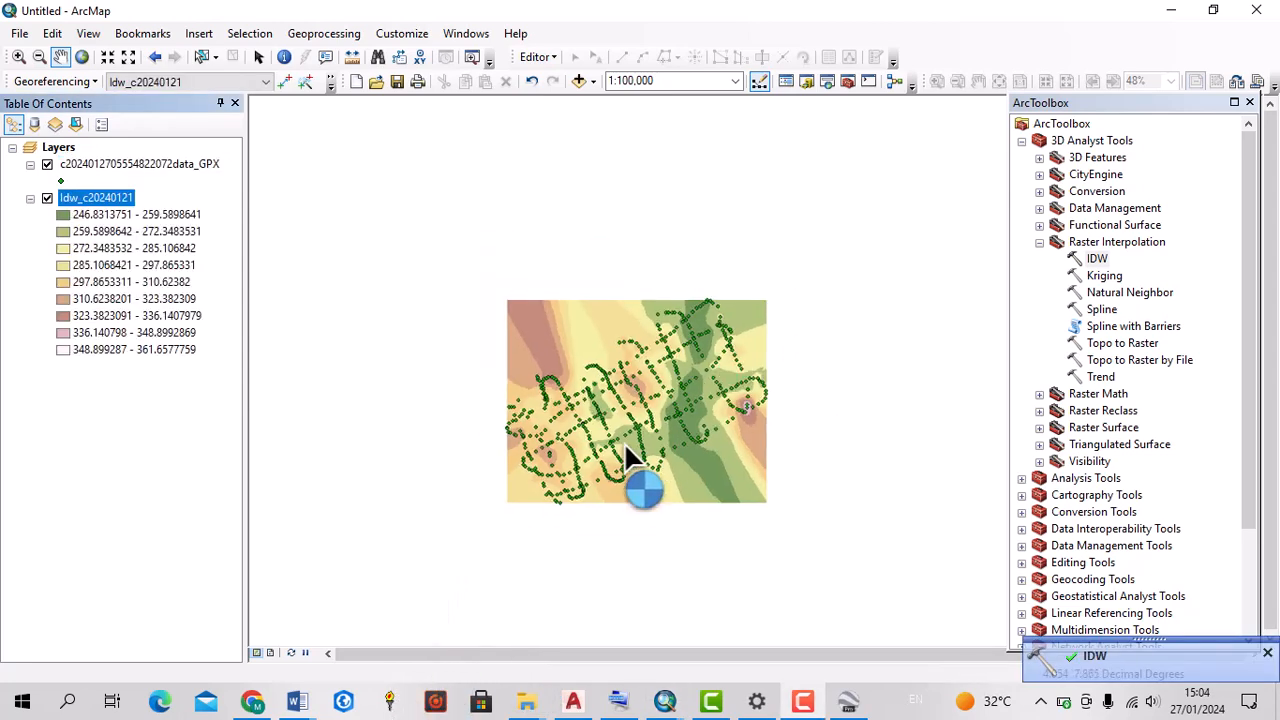
Open the symbology settings in the layer properties of the interpolated IDW raster
scroll(624, 444, down, 1)
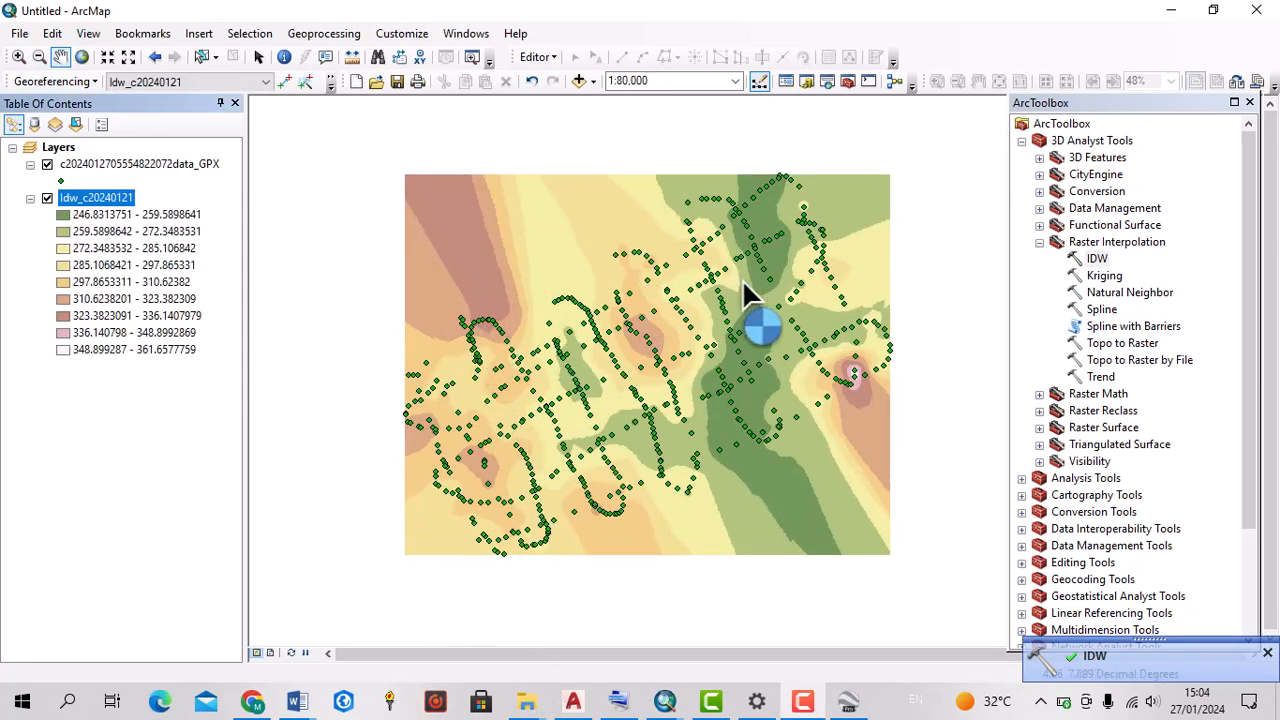
scroll(713, 359, down, 1)
scroll(713, 359, up, 1)
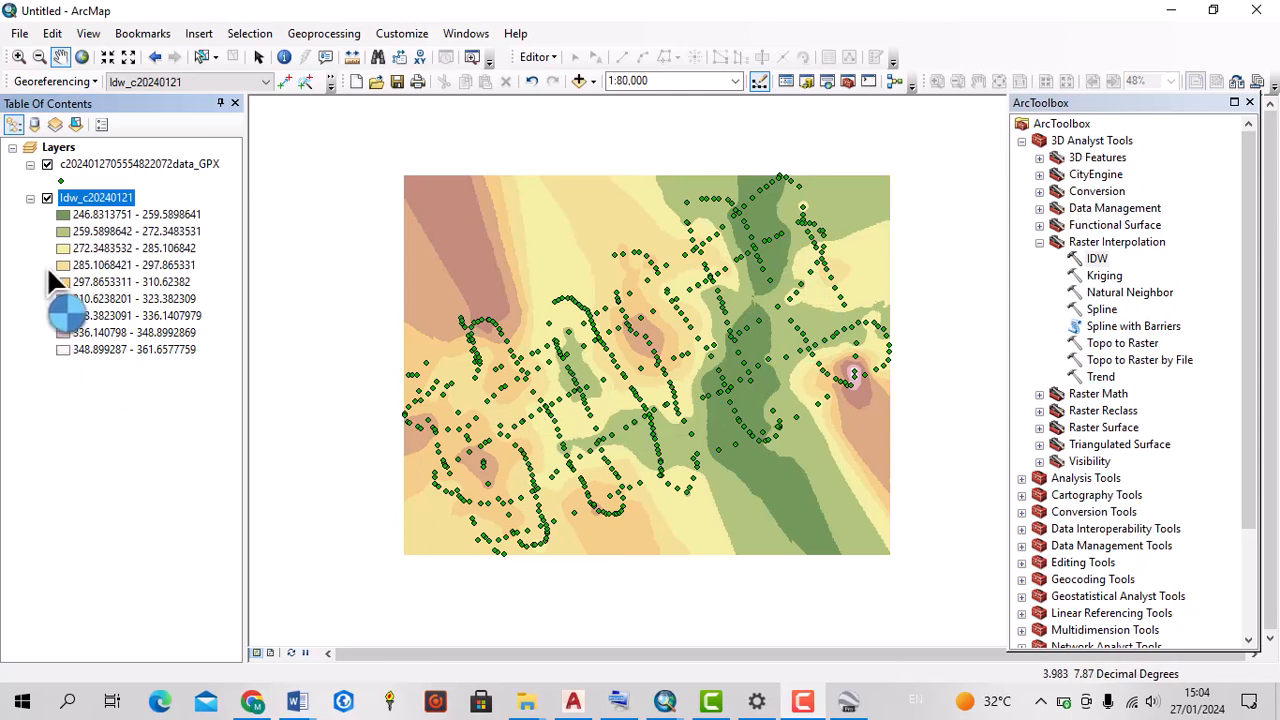
right_click(94, 200)
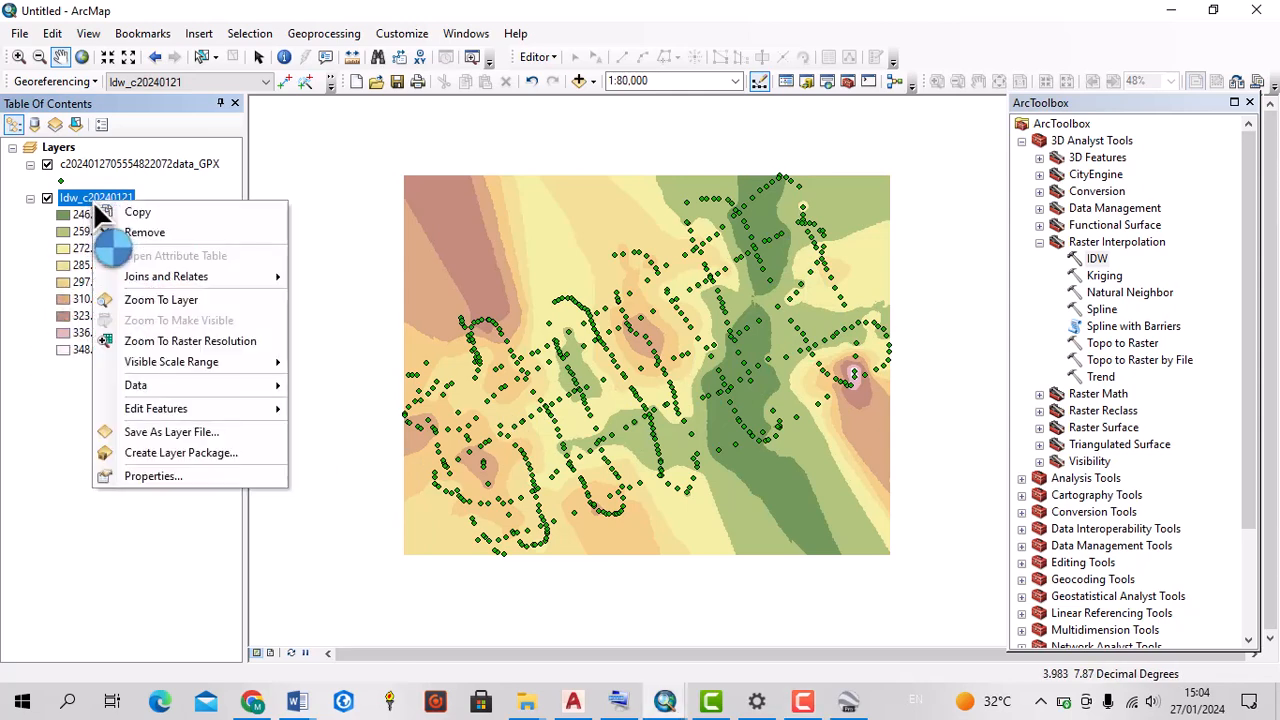
click(150, 476)
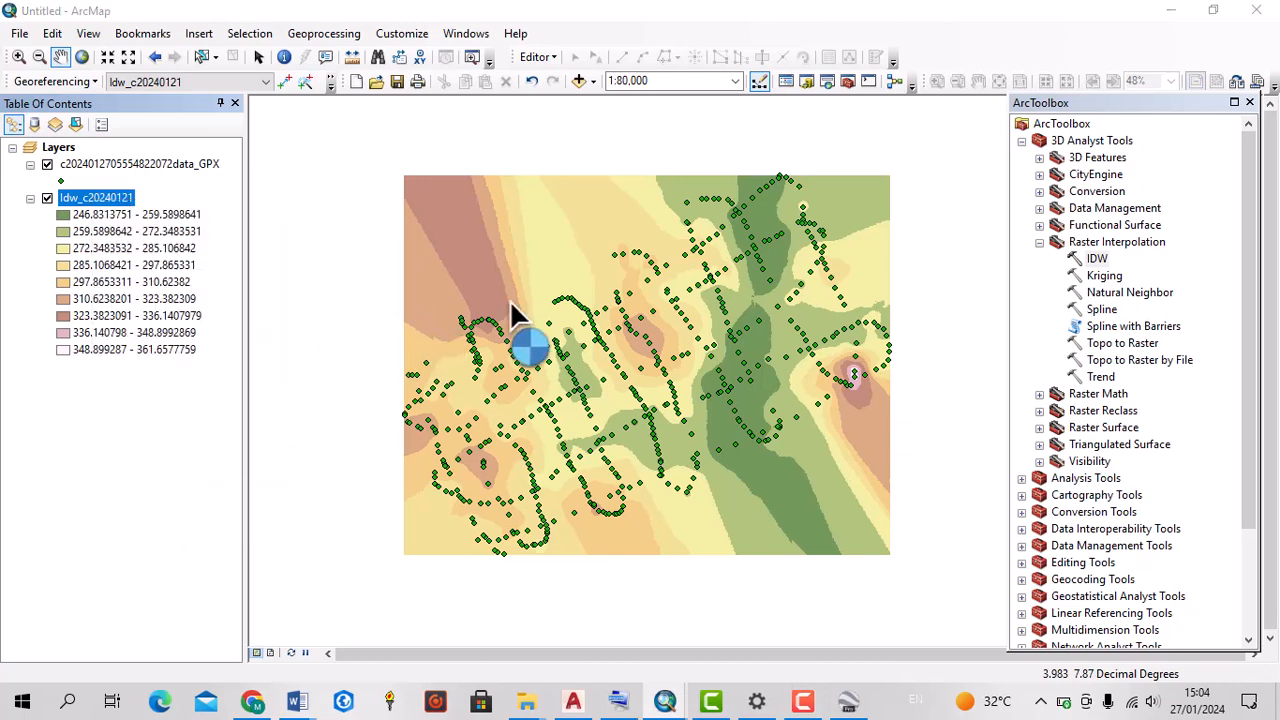
click(407, 155)
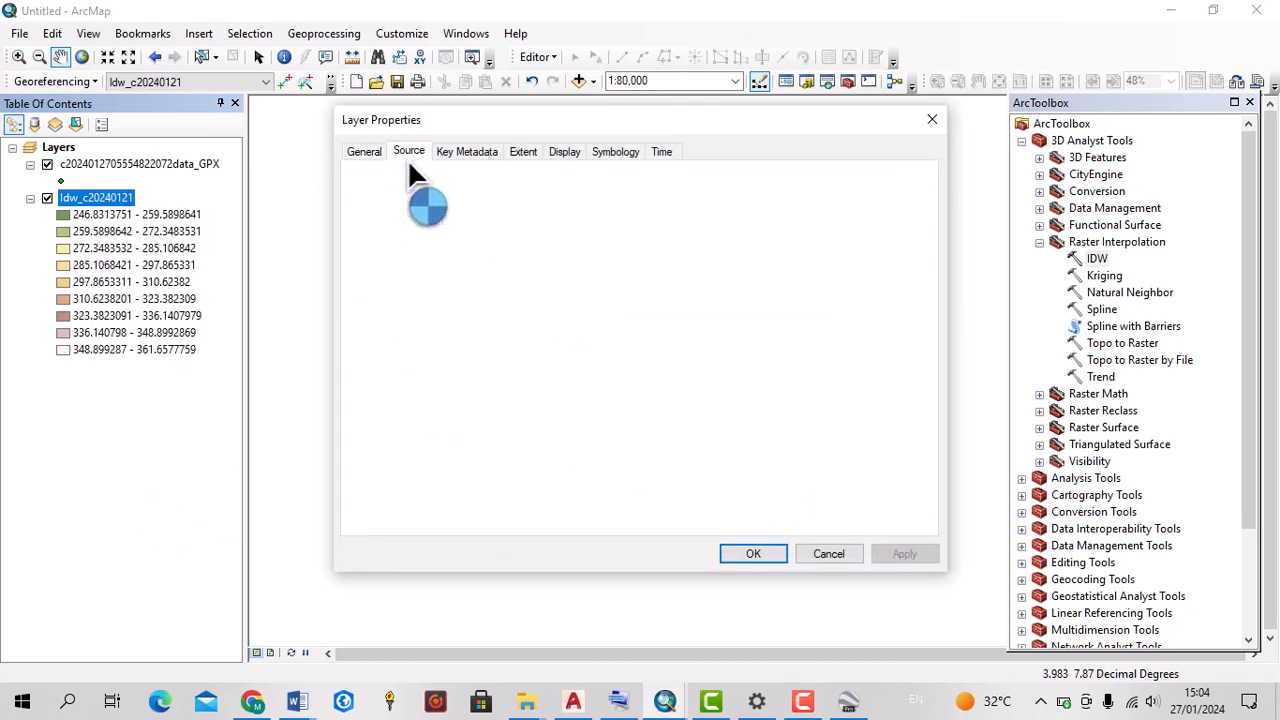
click(590, 153)
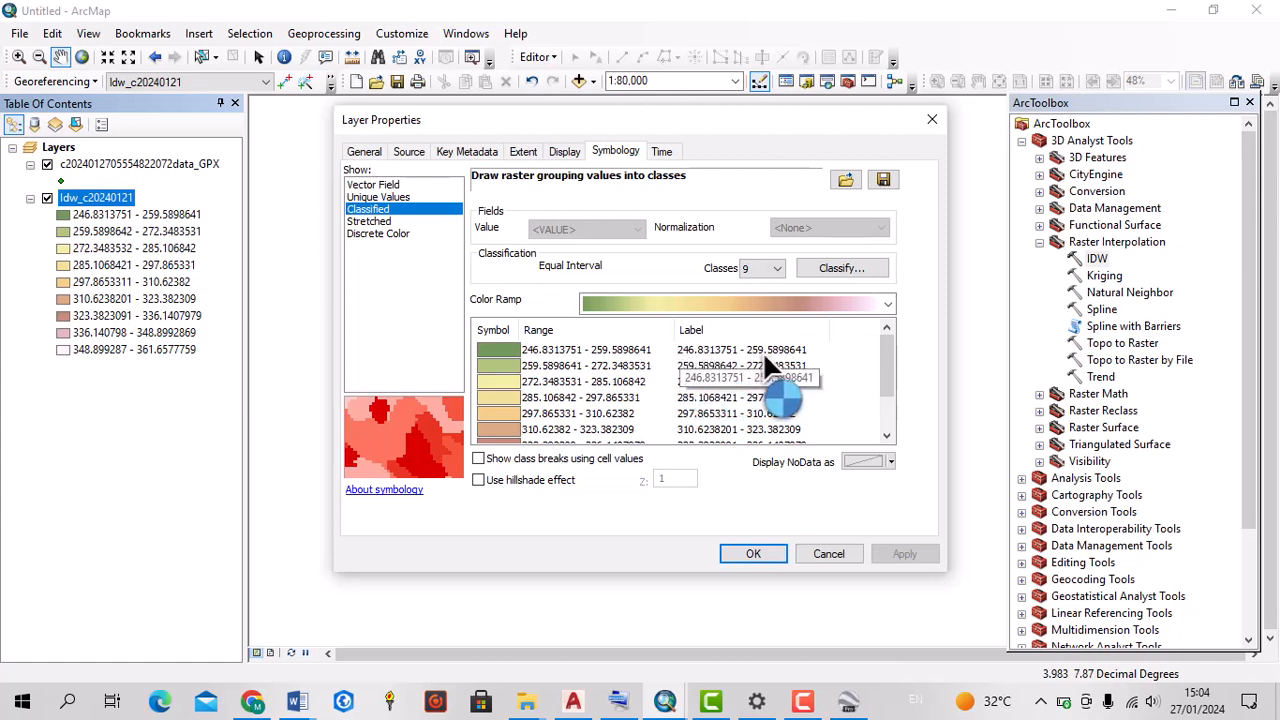
Examine the elevation class ranges, labels and symbol colors of the classified IDW raster
scroll(708, 396, down, 1)
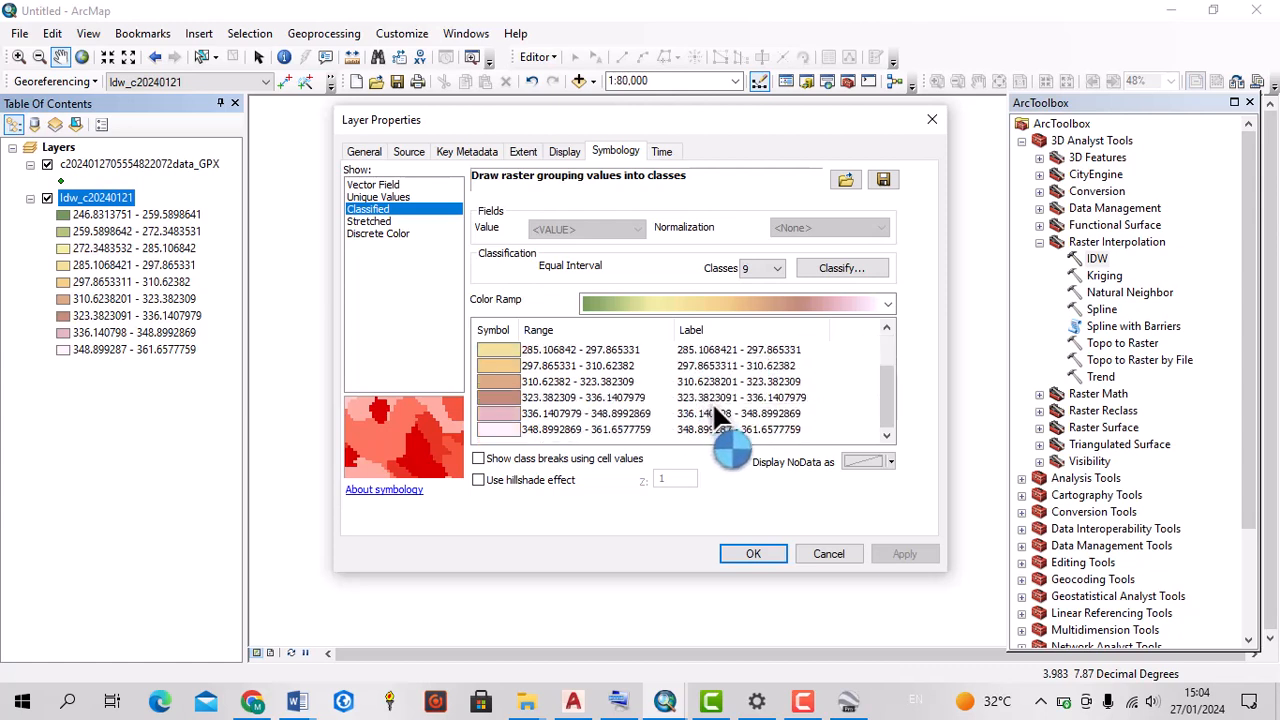
scroll(722, 408, up, 1)
scroll(726, 415, down, 1)
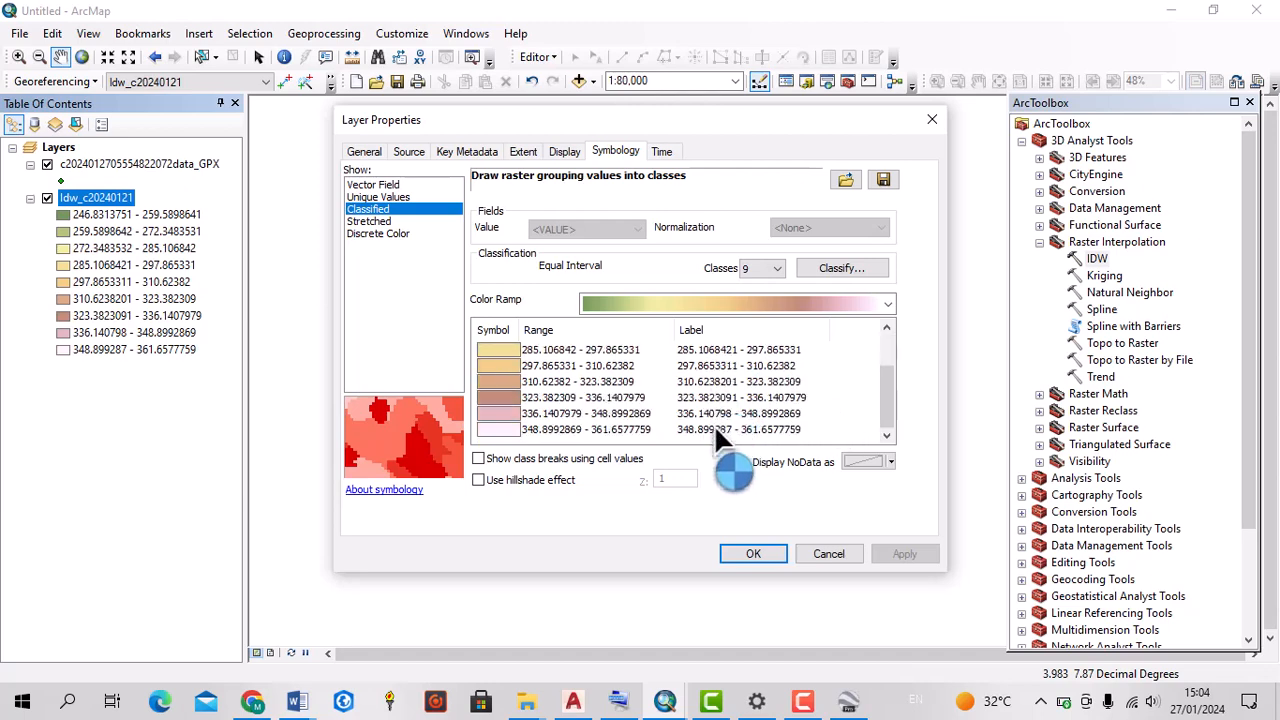
scroll(712, 422, up, 1)
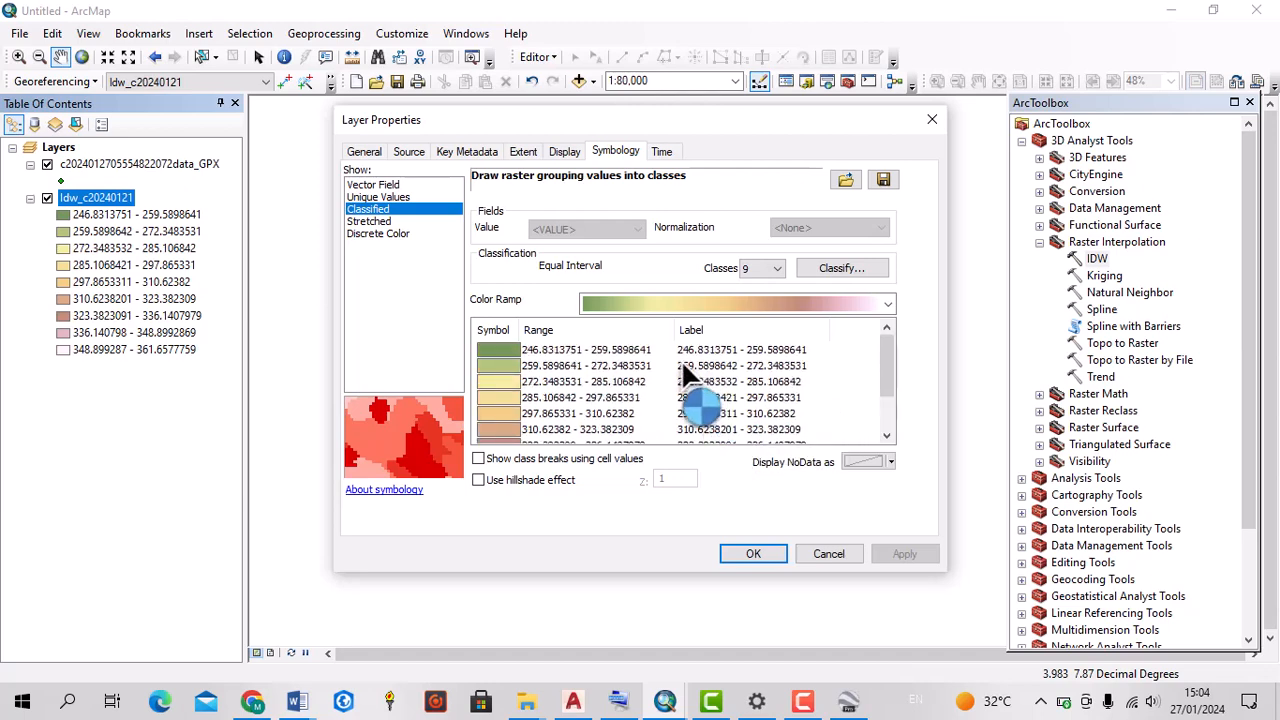
scroll(705, 380, down, 1)
scroll(708, 371, up, 1)
scroll(708, 368, down, 1)
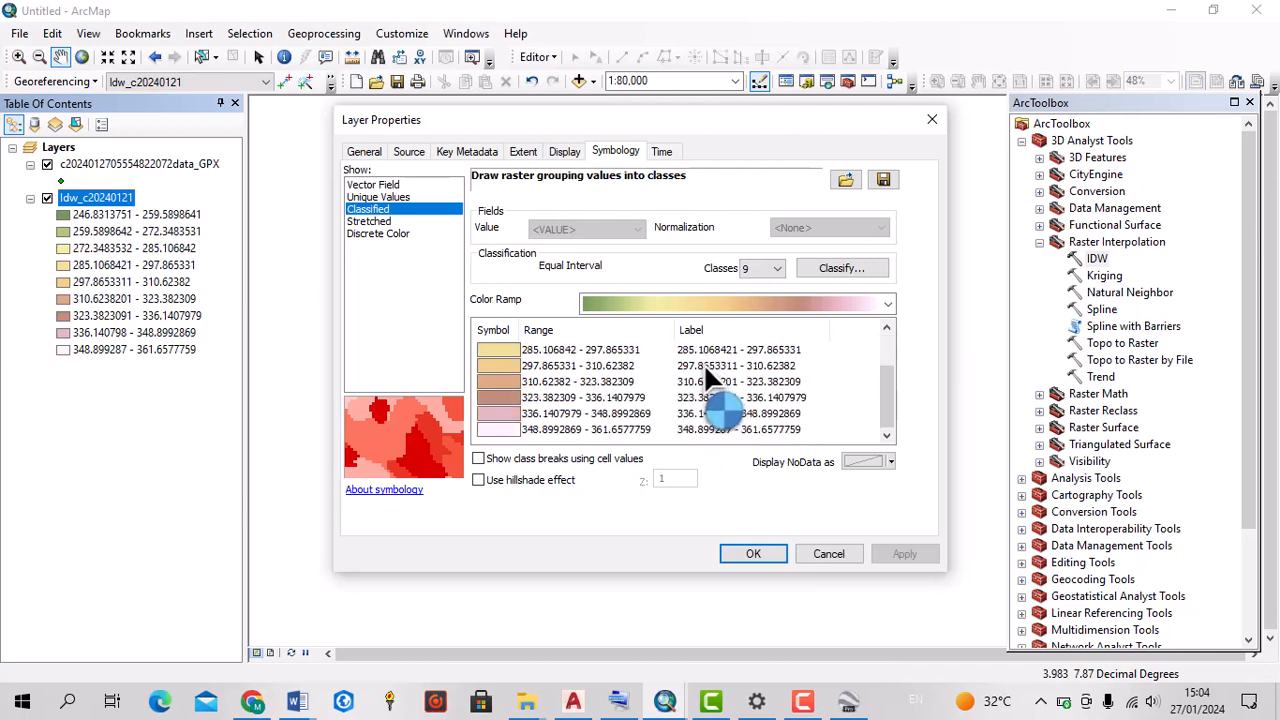
scroll(600, 367, up, 1)
scroll(491, 389, down, 1)
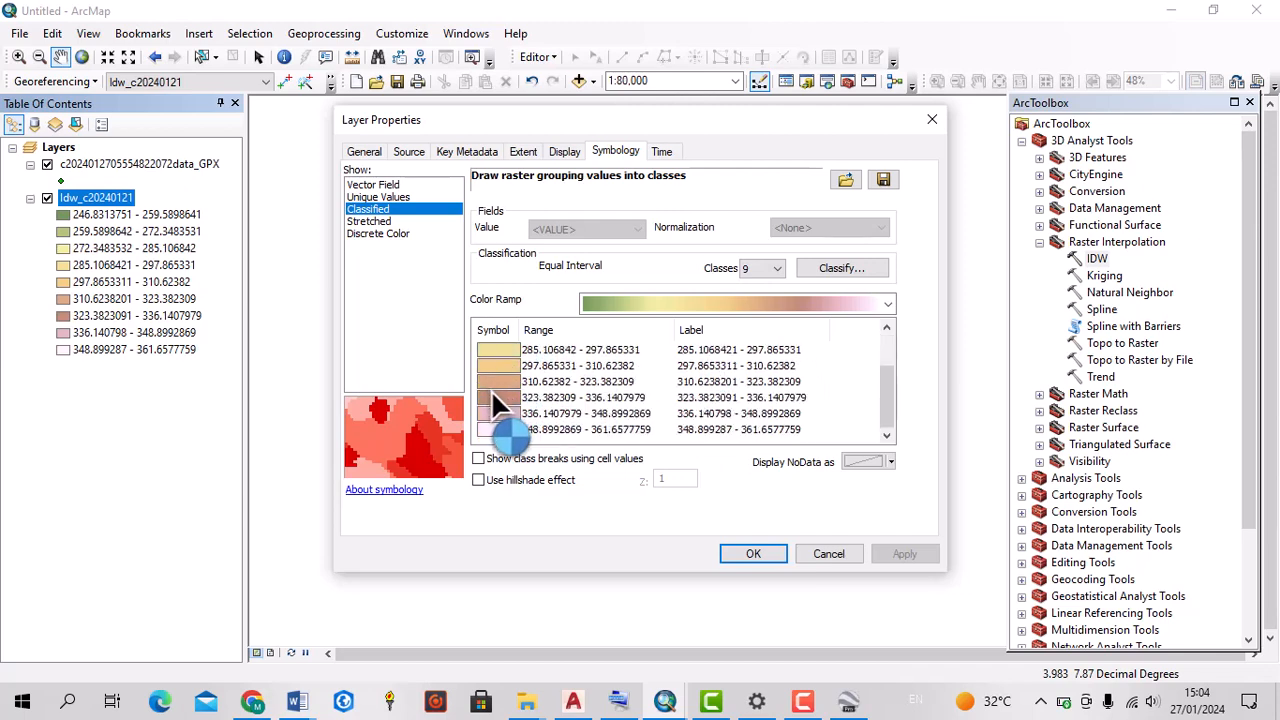
scroll(724, 336, up, 1)
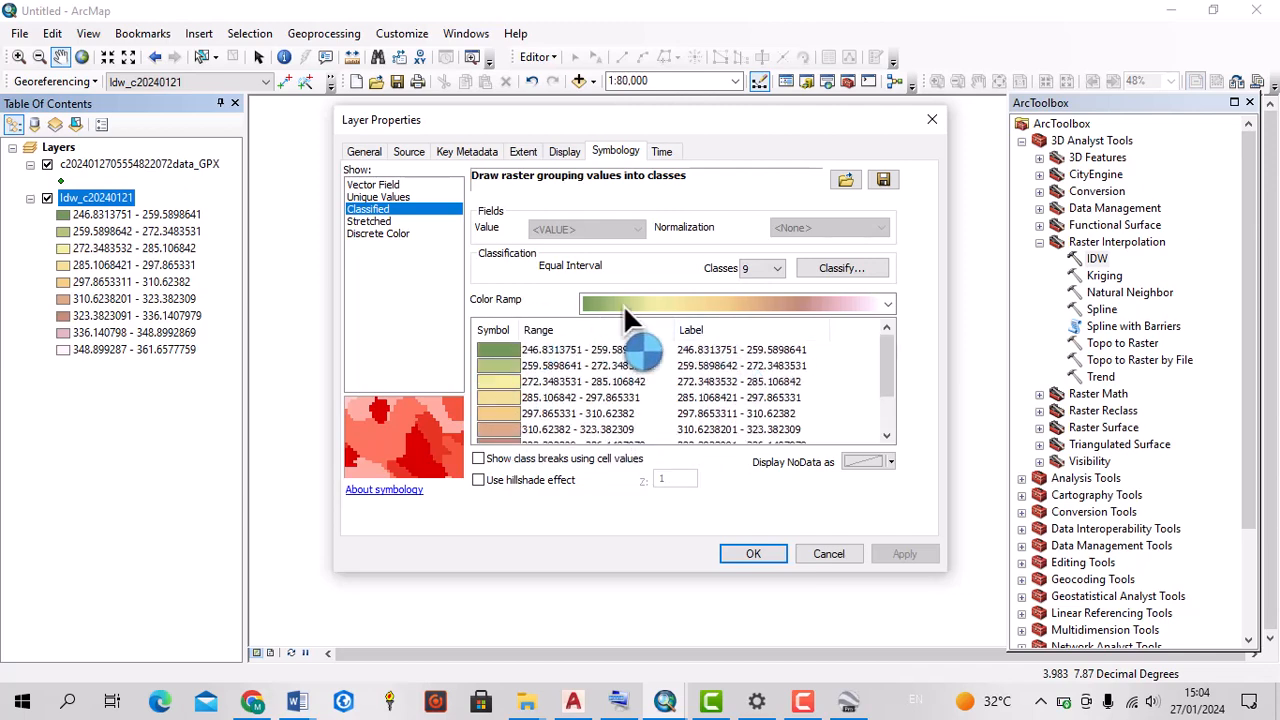
Apply the green-yellow-red color ramp and enable the hillshade effect for the classified IDW raster
click(884, 302)
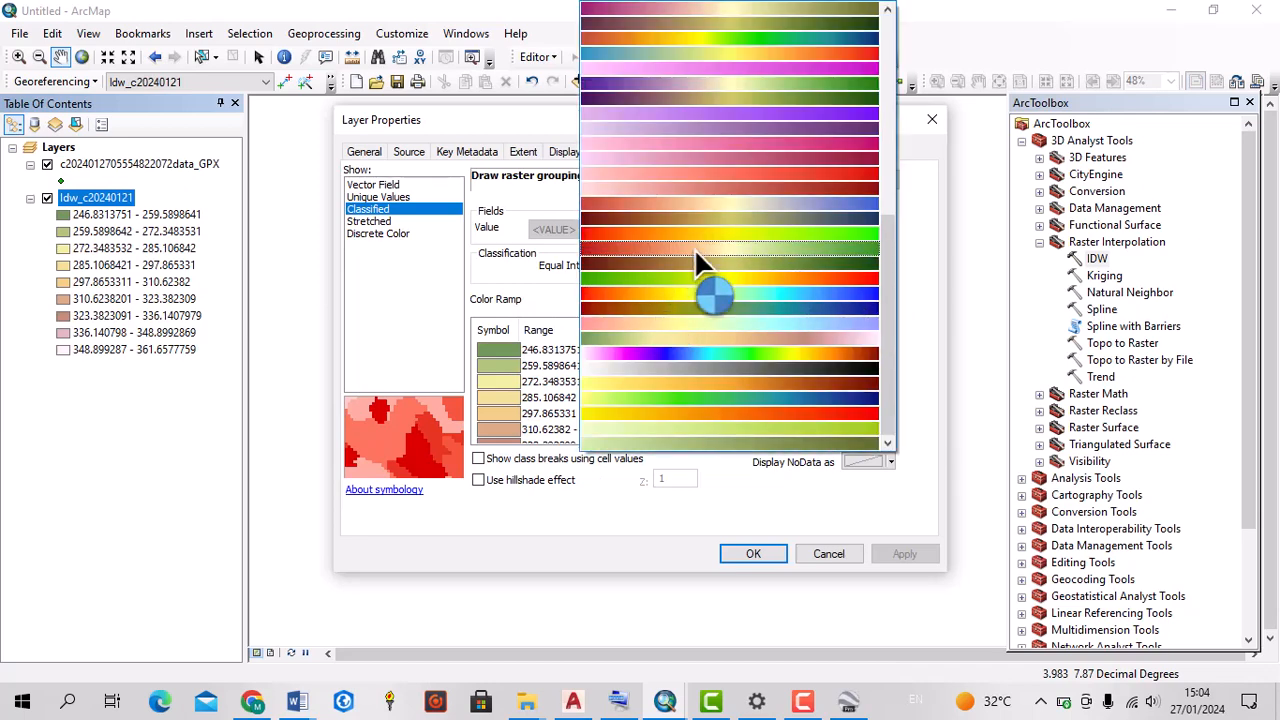
click(705, 277)
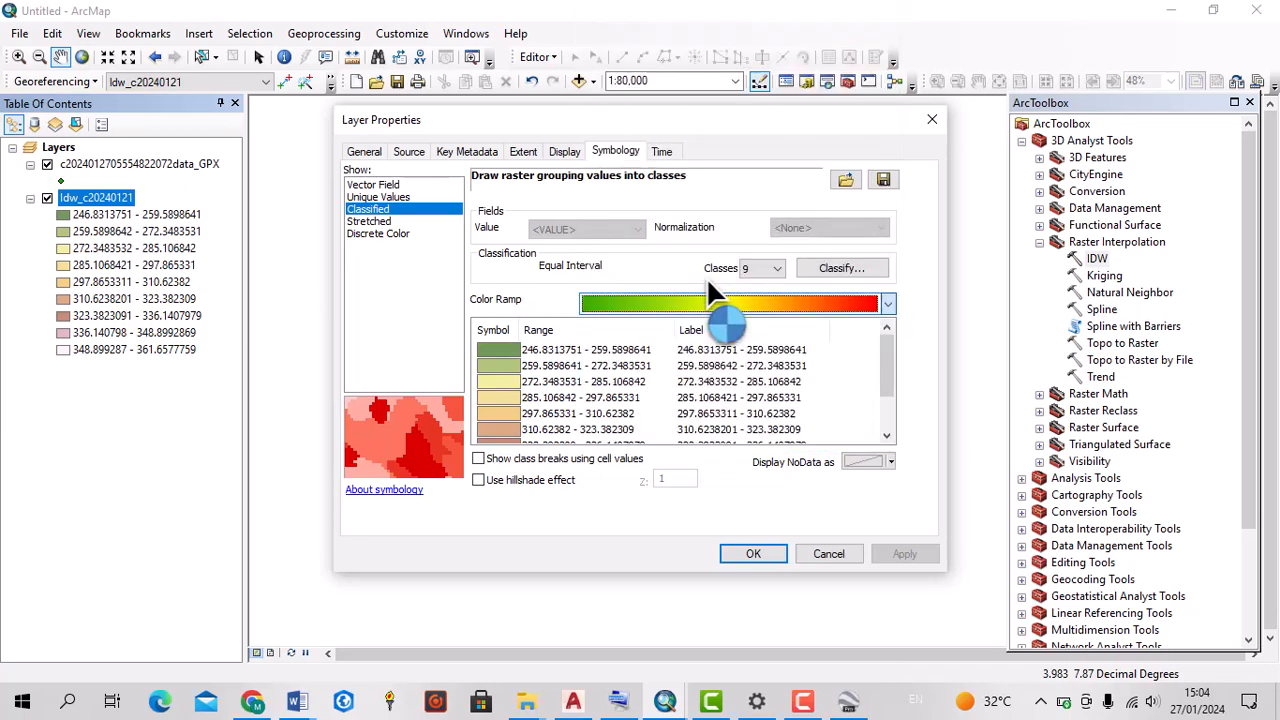
click(479, 480)
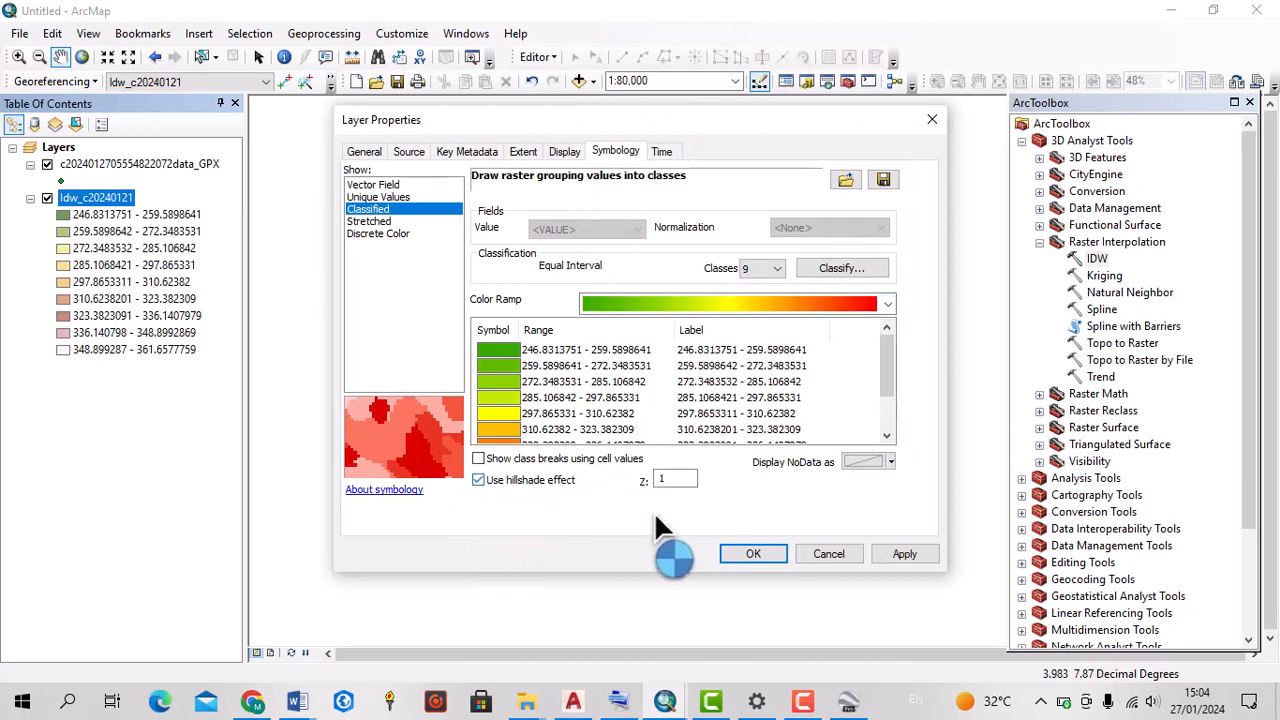
click(900, 553)
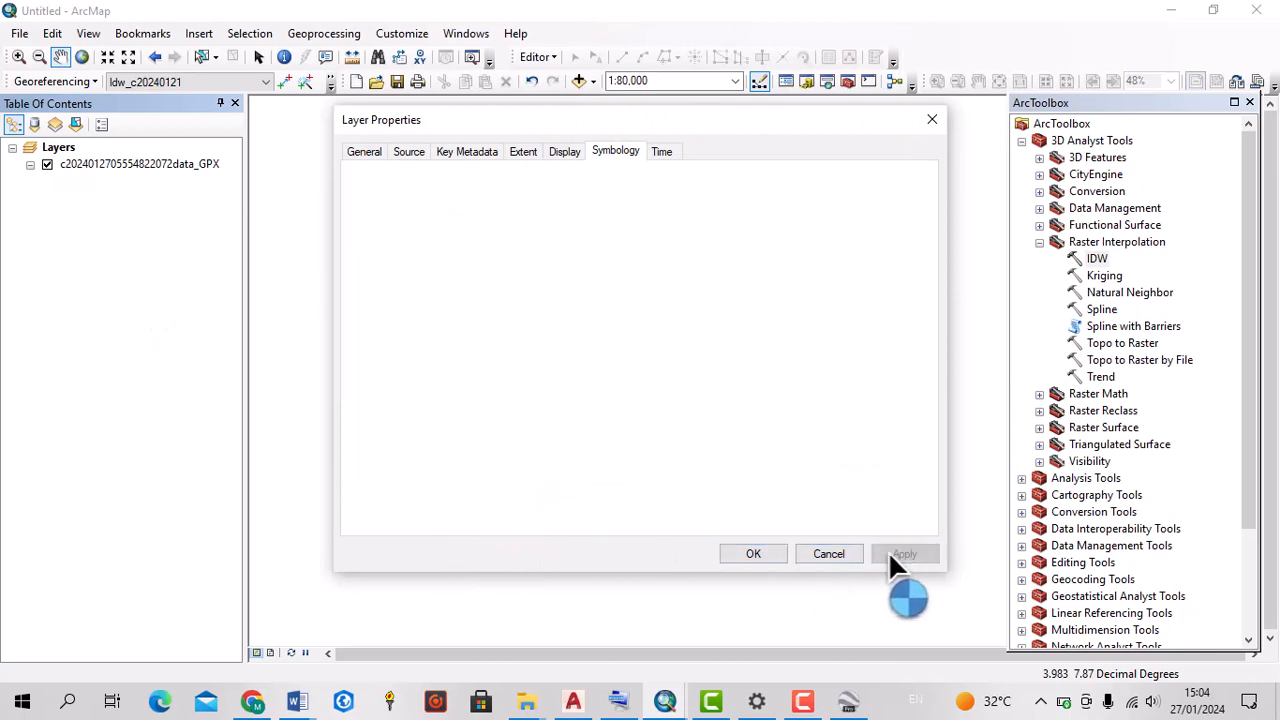
click(753, 554)
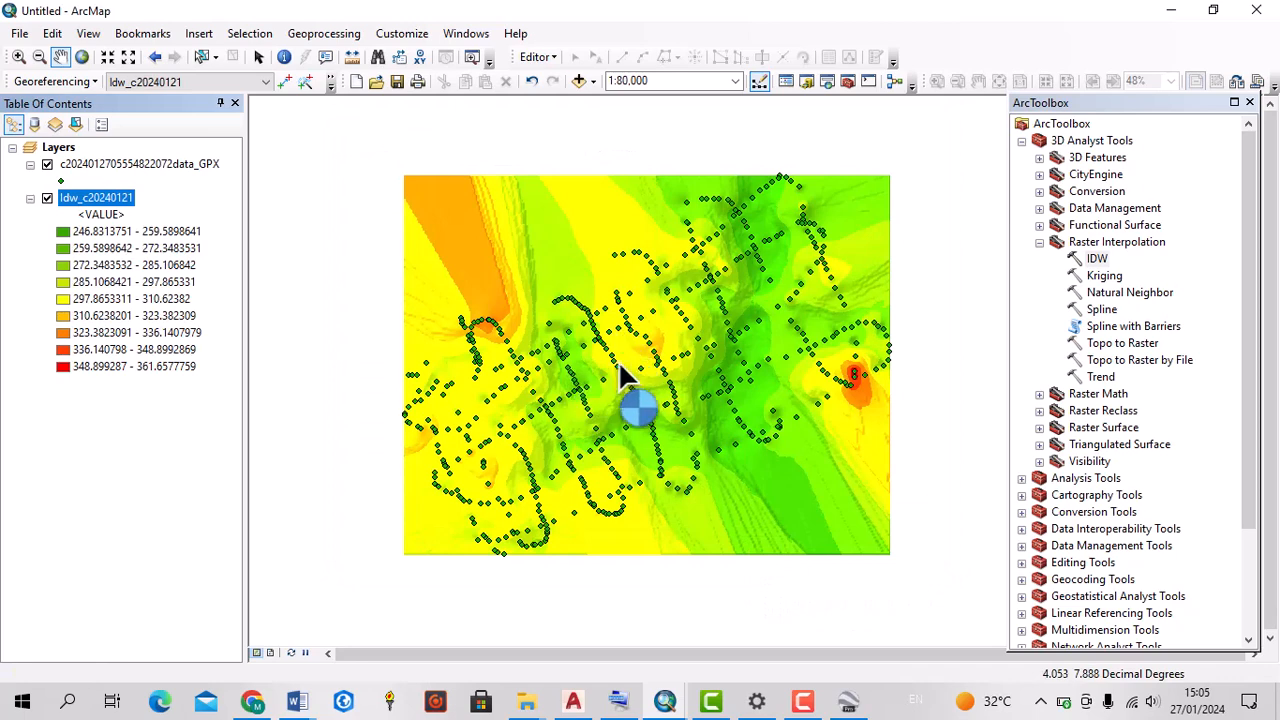
Examine the hillshaded elevation raster and its GPX points on the map, both in detail and at full extent
scroll(674, 445, down, 2)
scroll(672, 440, down, 3)
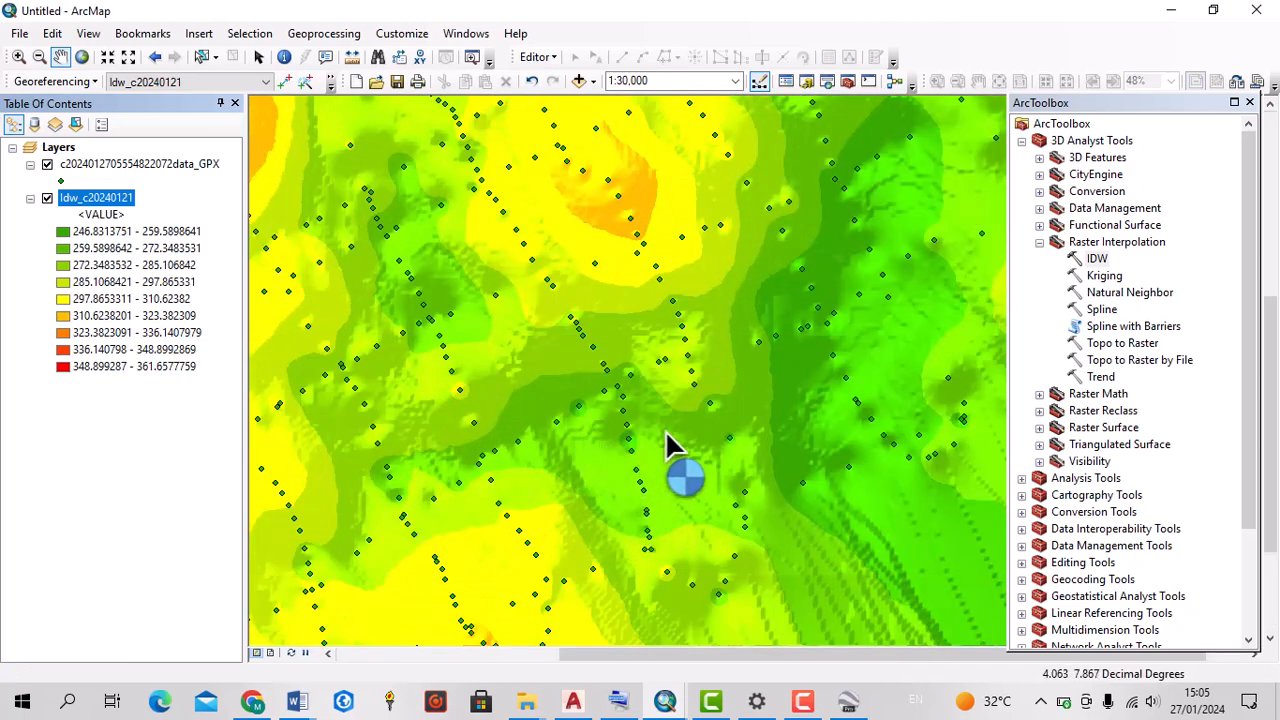
scroll(757, 433, up, 2)
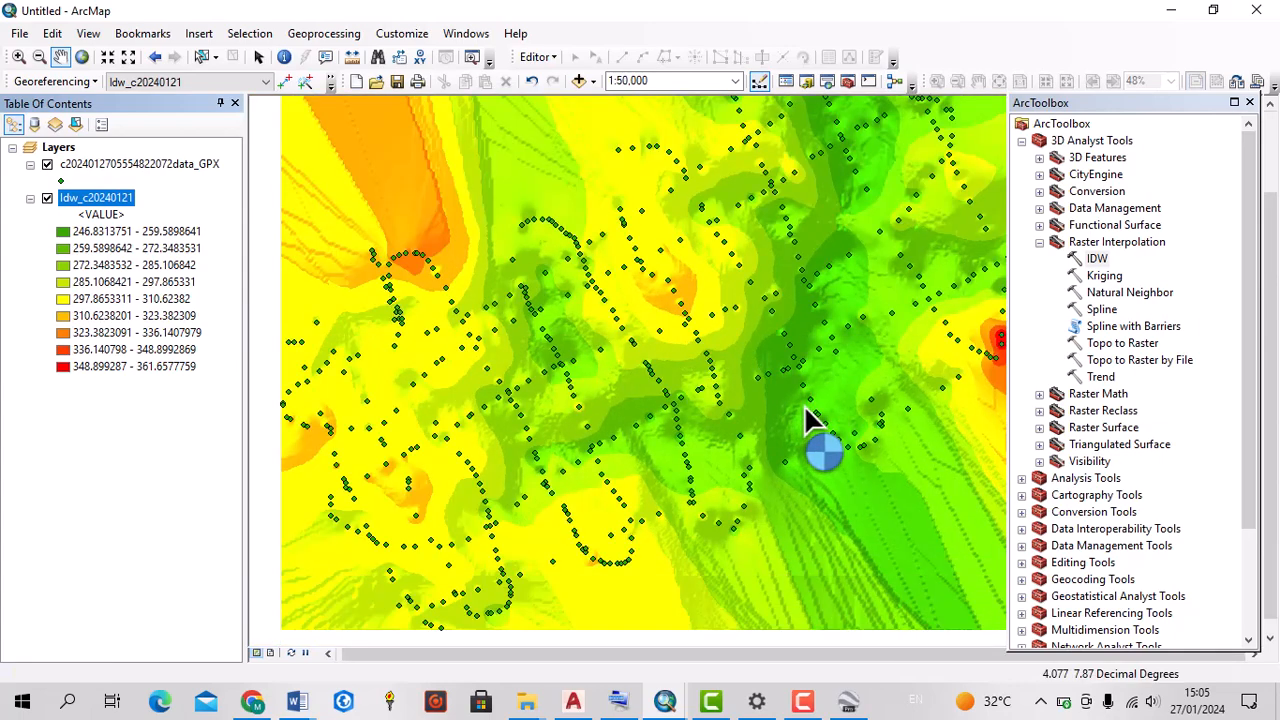
scroll(486, 349, up, 1)
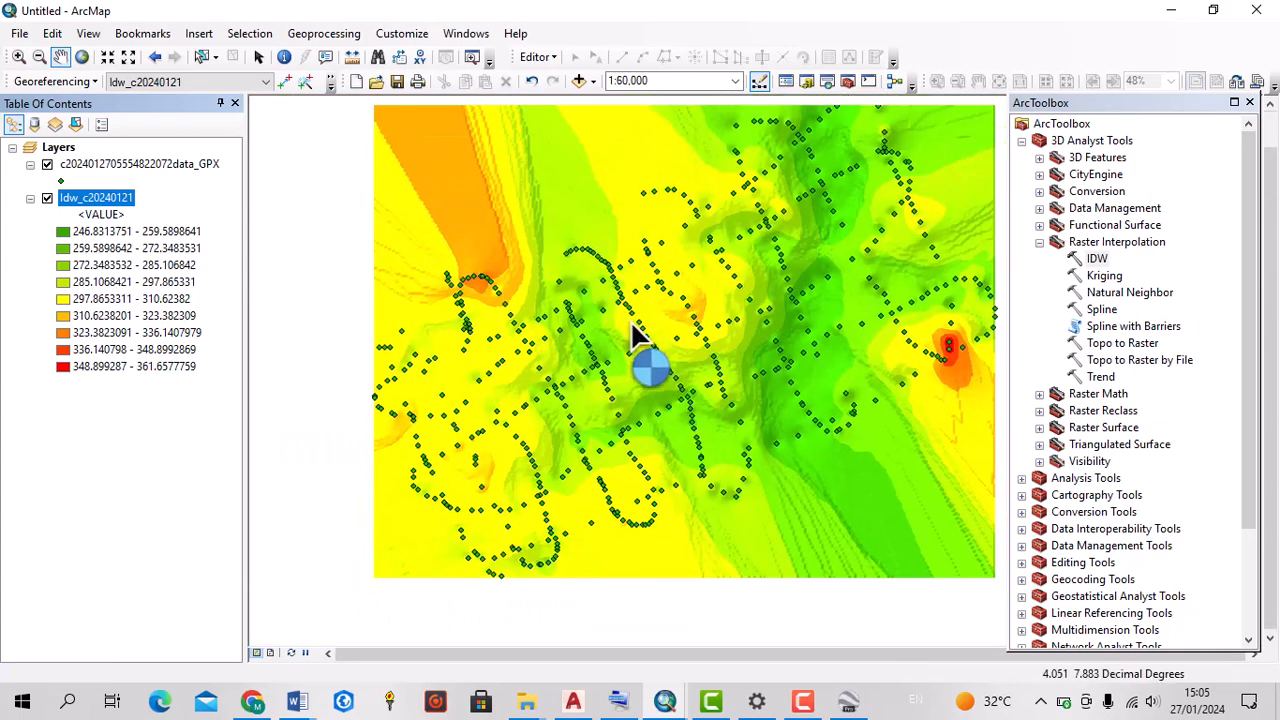
scroll(720, 376, up, 2)
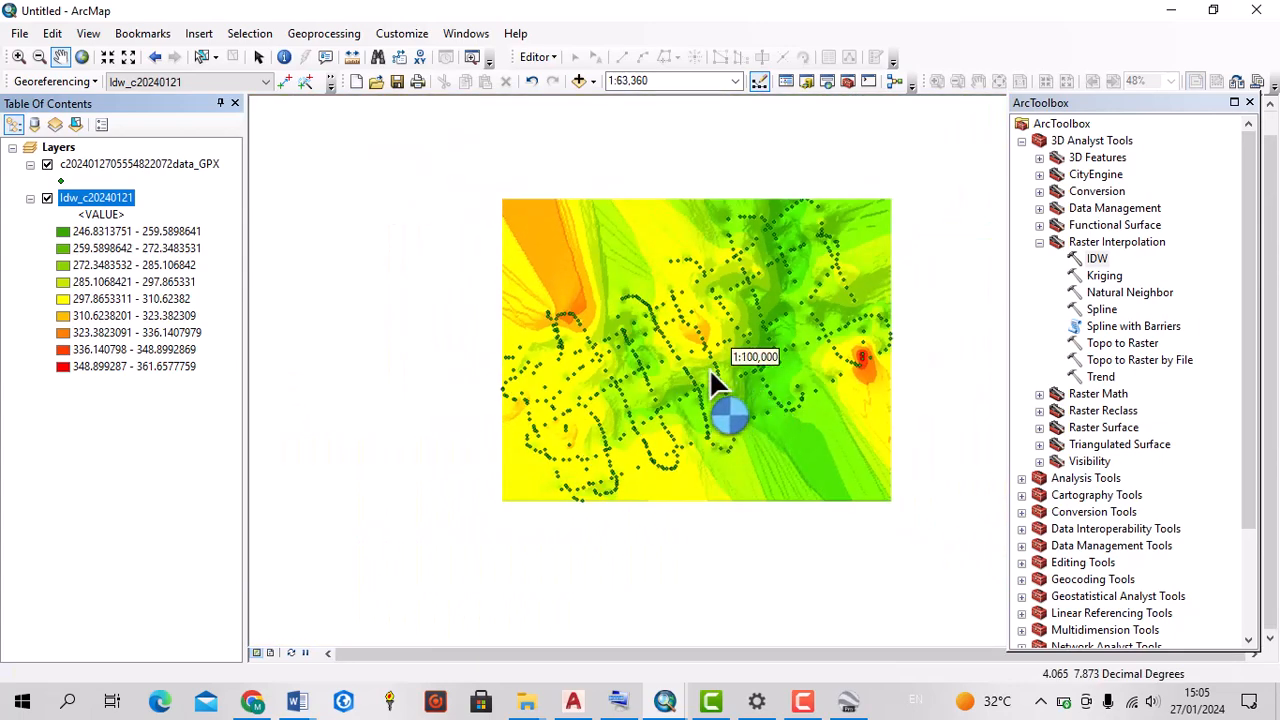
scroll(808, 288, down, 2)
scroll(800, 310, down, 2)
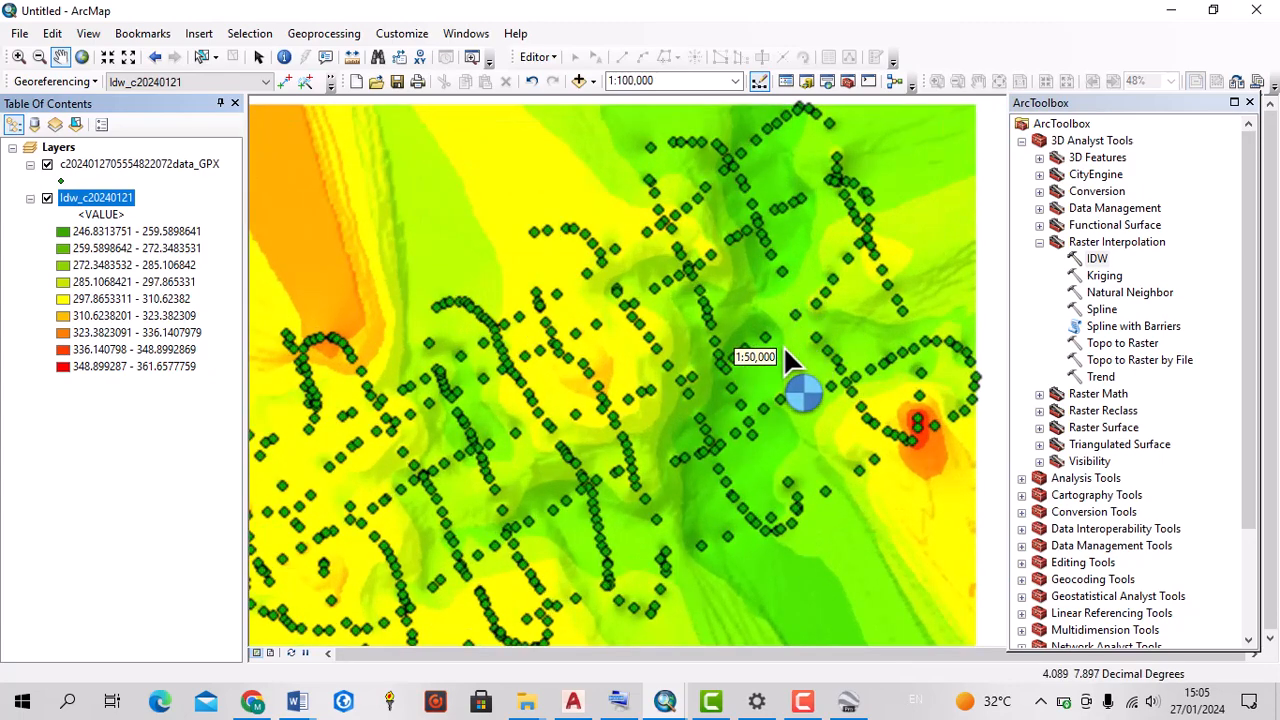
scroll(680, 311, down, 2)
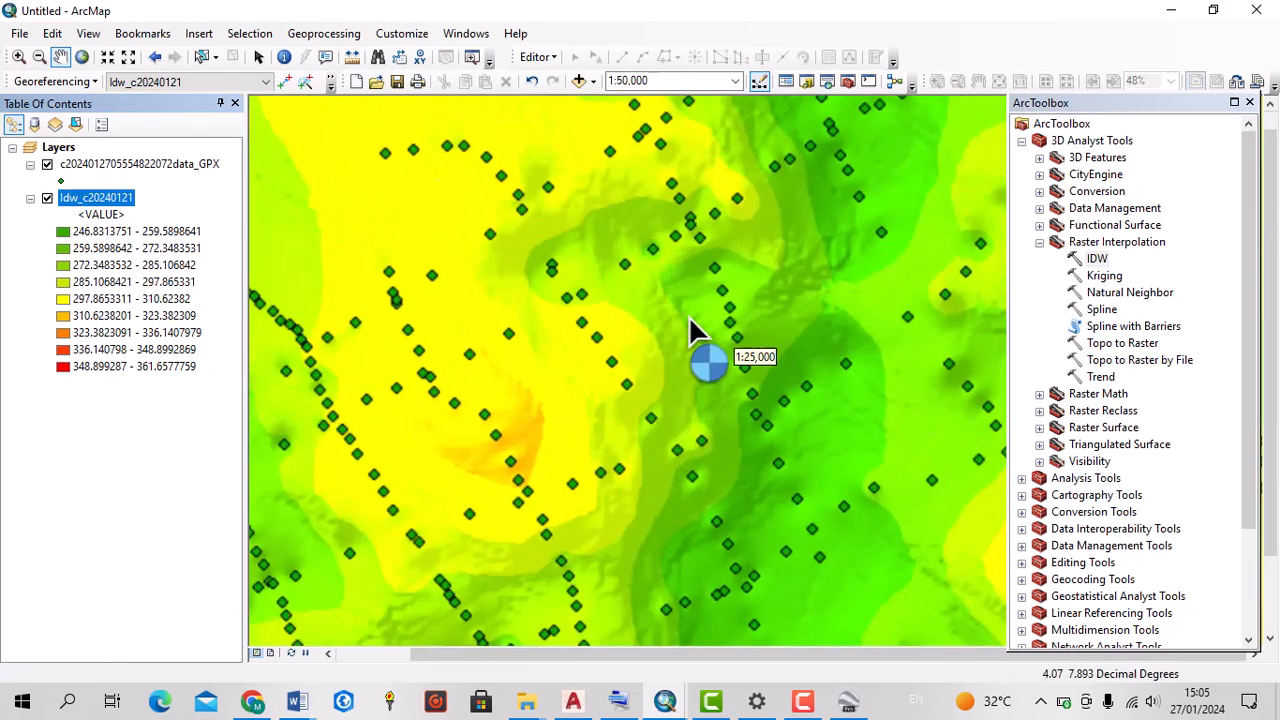
scroll(677, 311, up, 3)
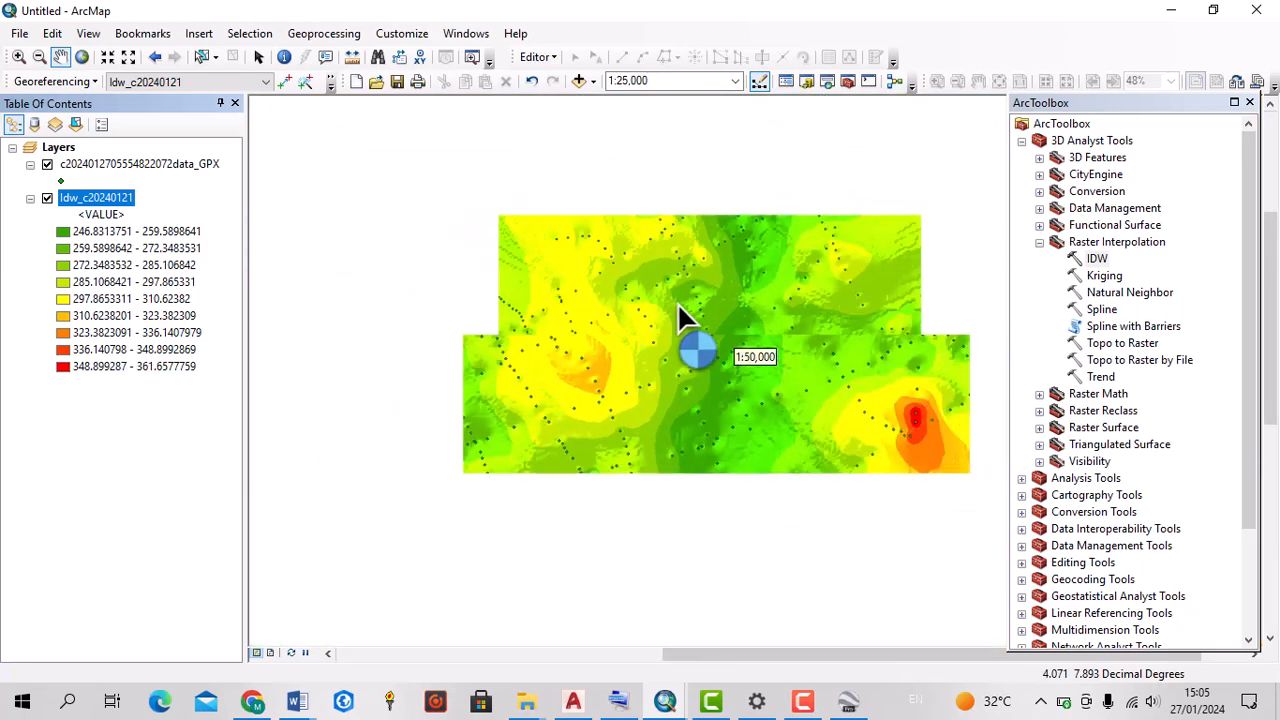
Apply the red-yellow-green color ramp to the classified IDW raster and turn off its hillshade effect
right_click(85, 201)
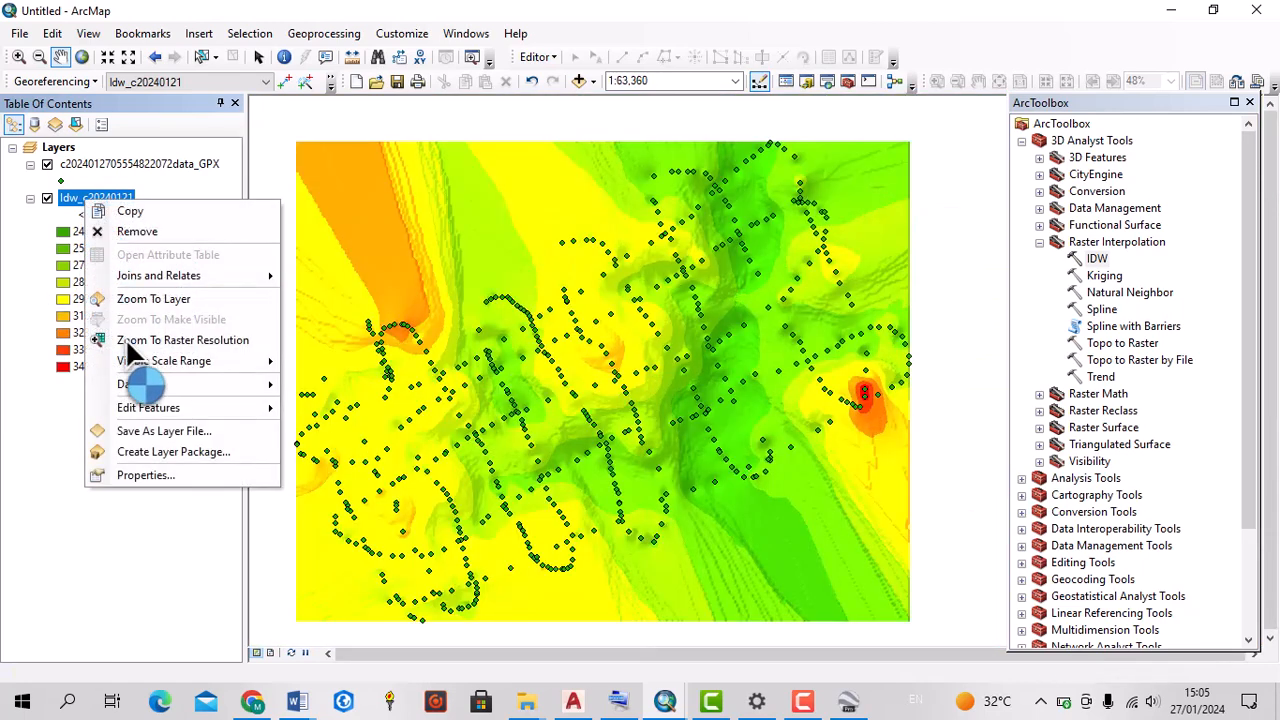
click(140, 474)
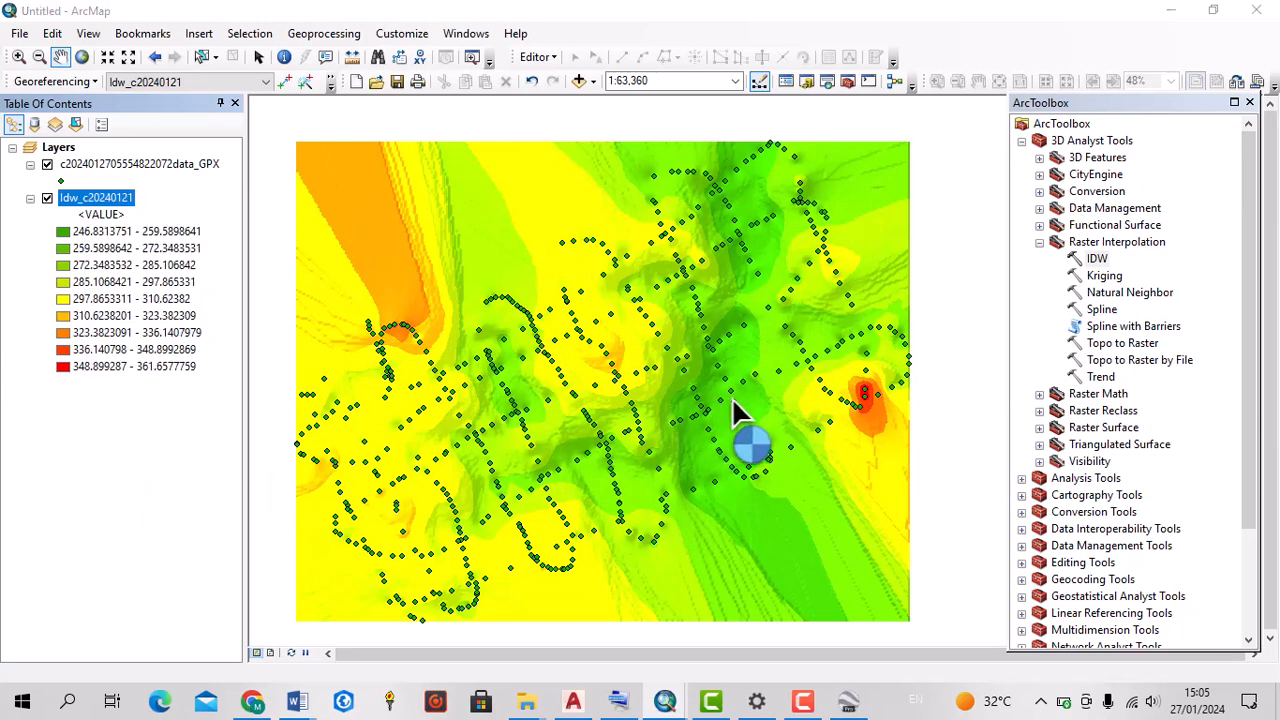
click(765, 319)
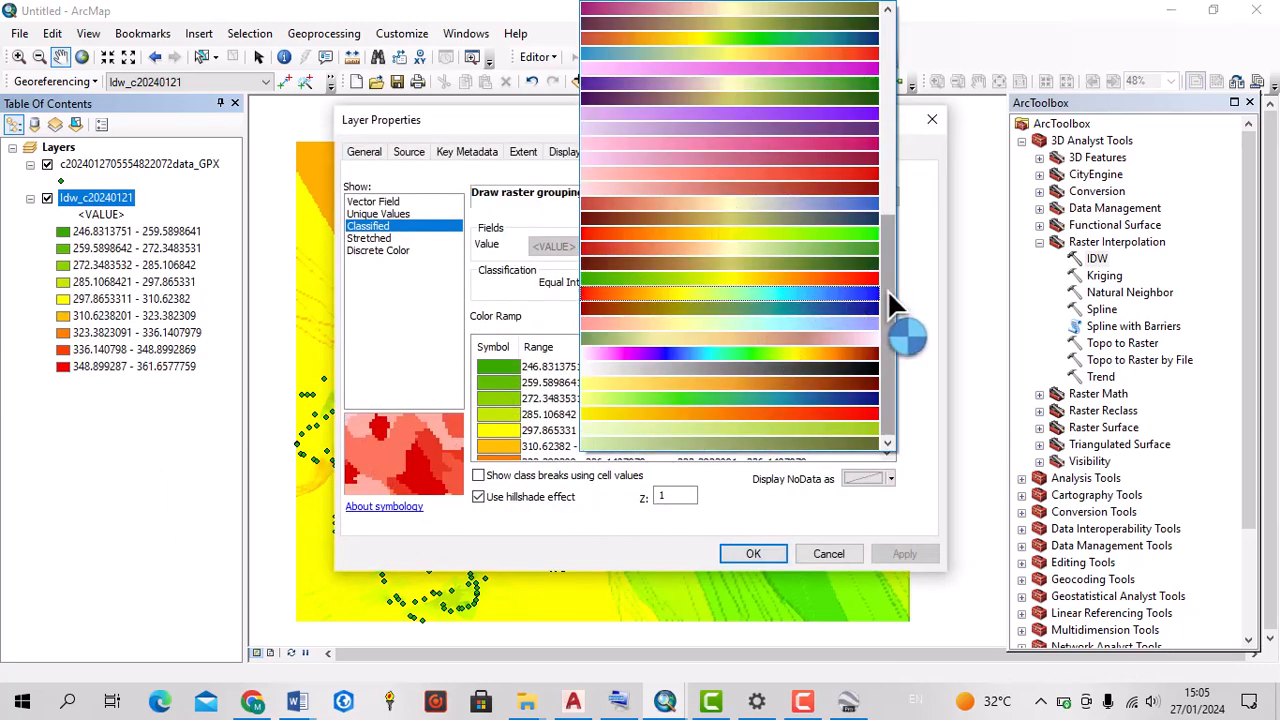
drag(887, 289, 875, 218)
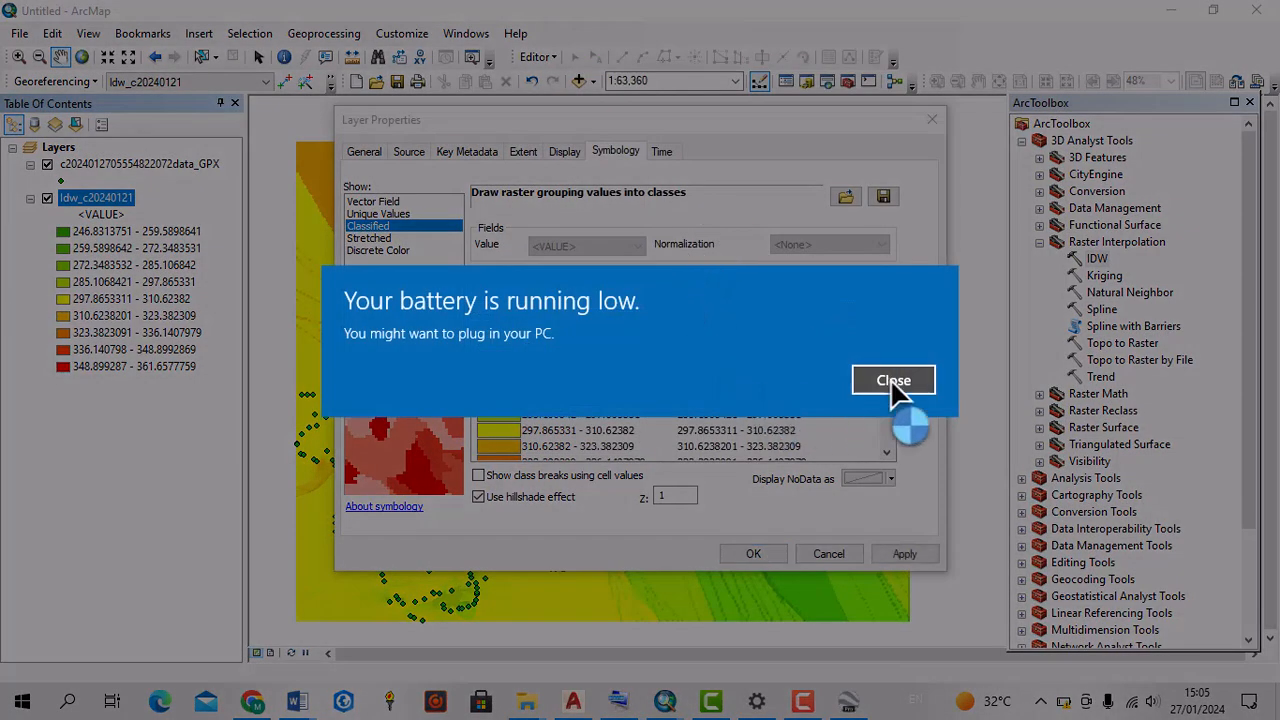
click(890, 378)
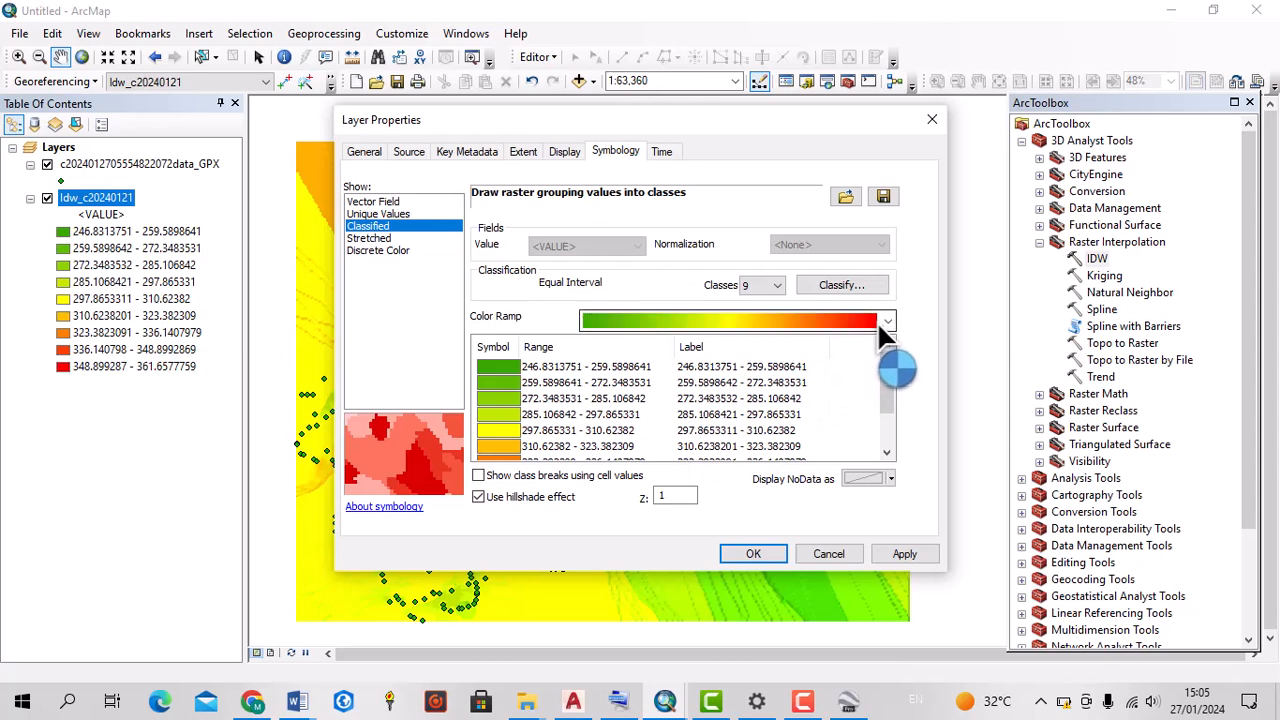
click(884, 321)
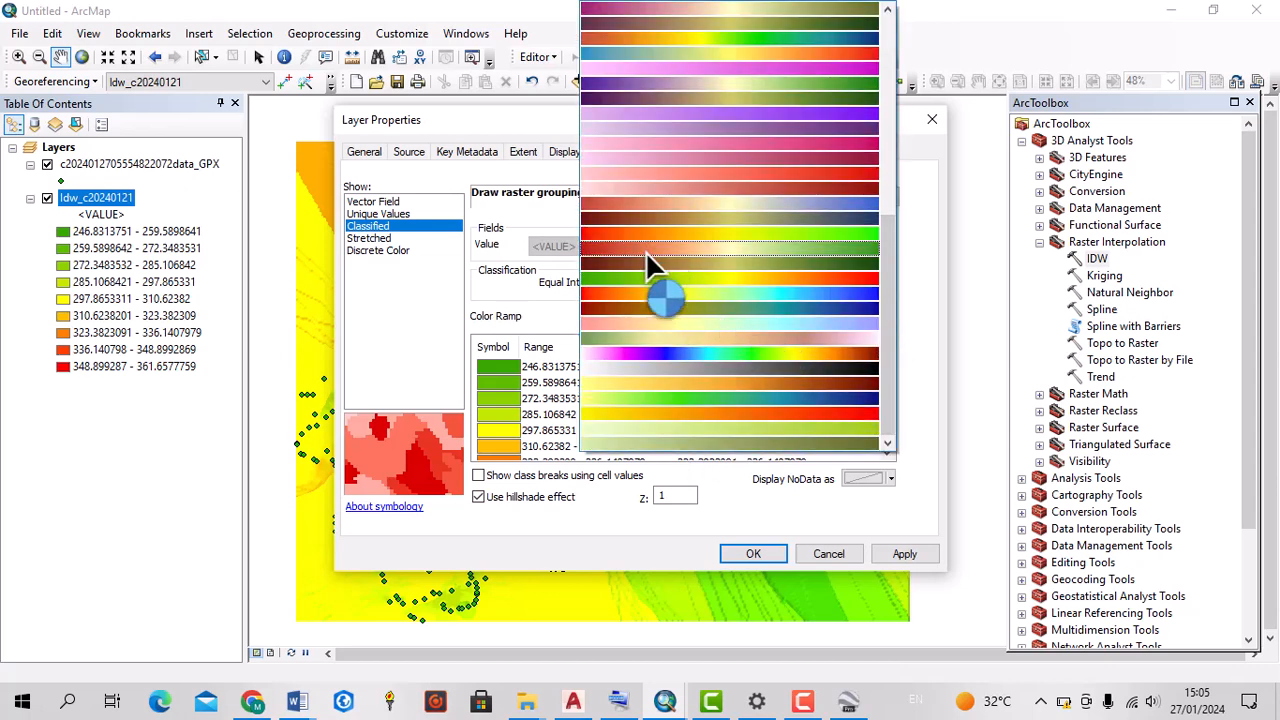
scroll(684, 372, down, 2)
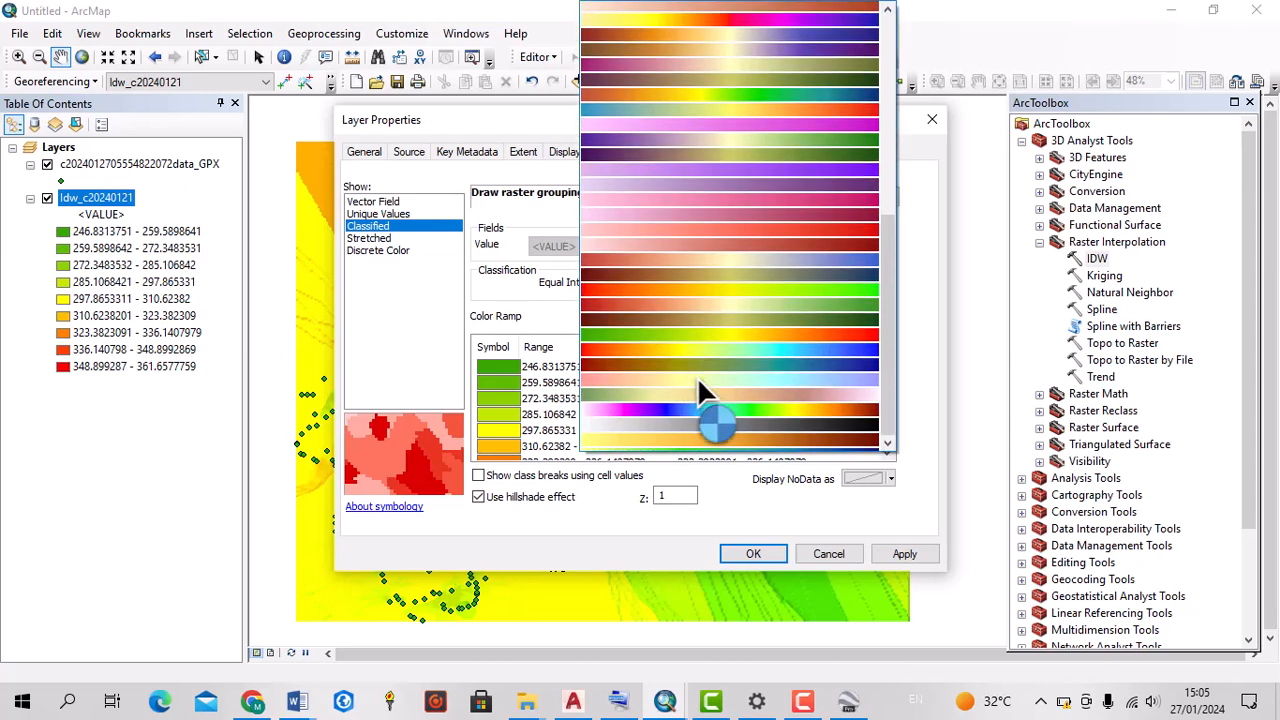
scroll(700, 370, down, 1)
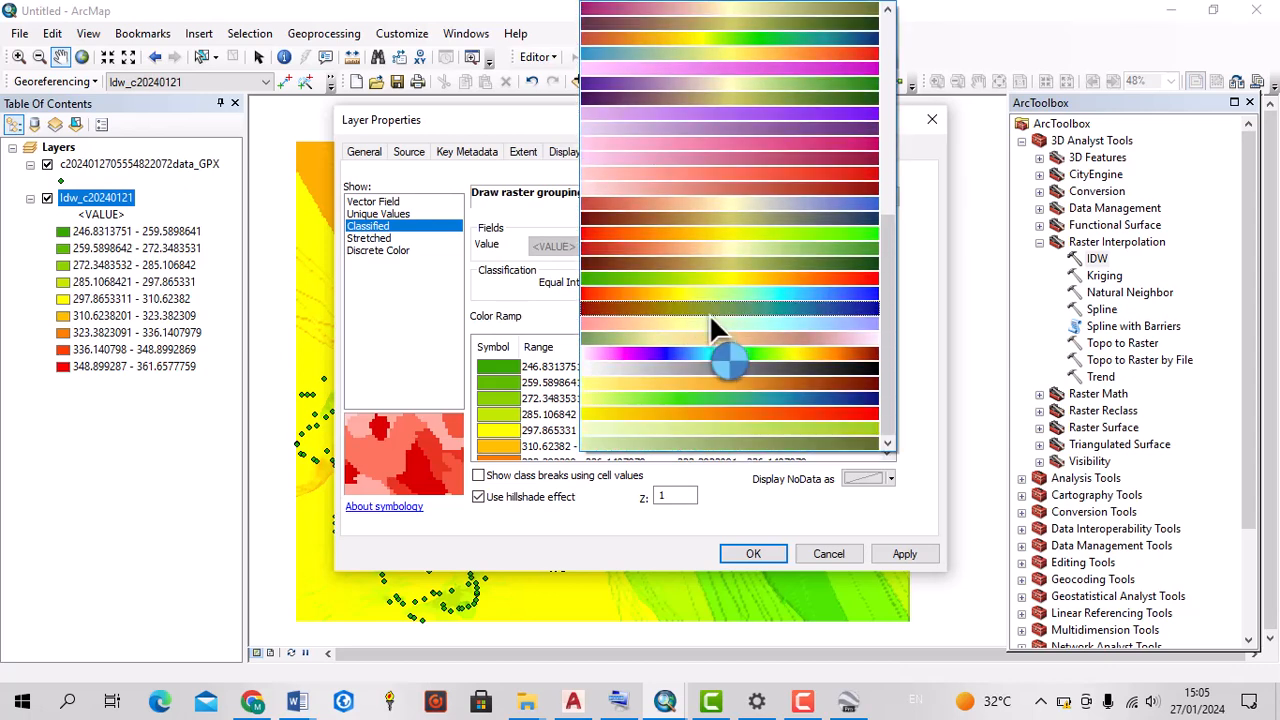
click(700, 238)
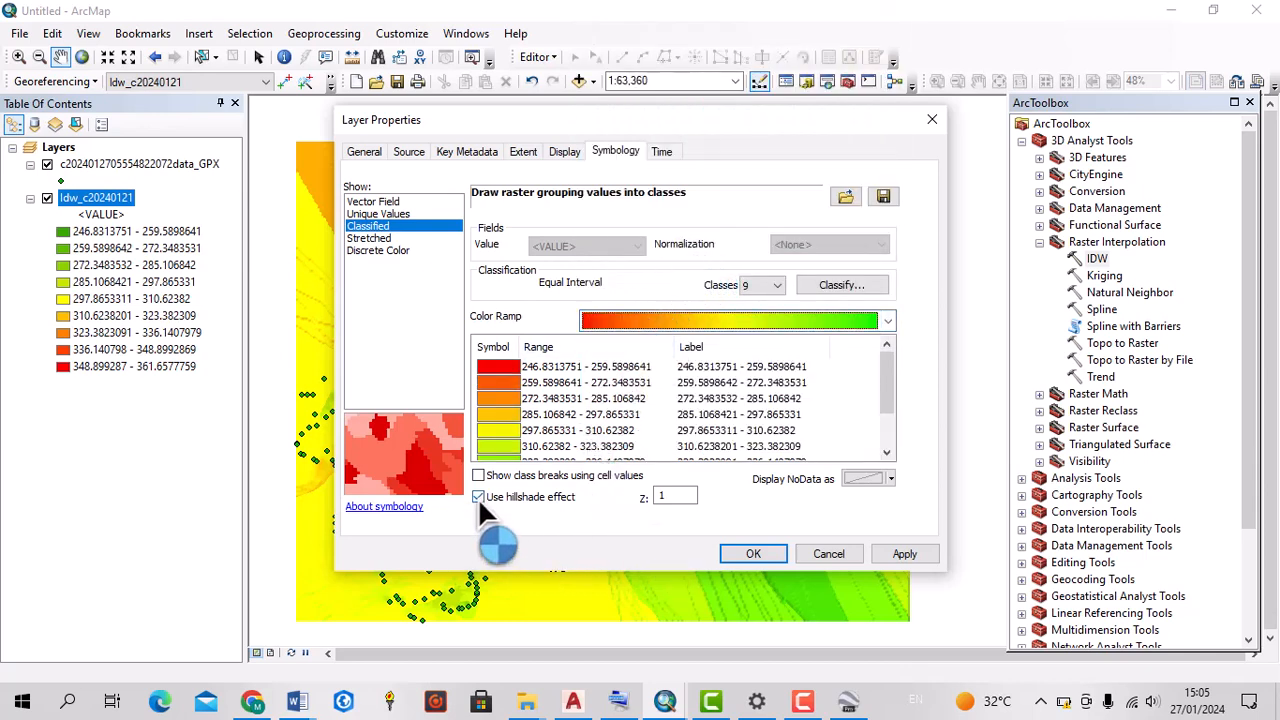
click(878, 553)
click(769, 553)
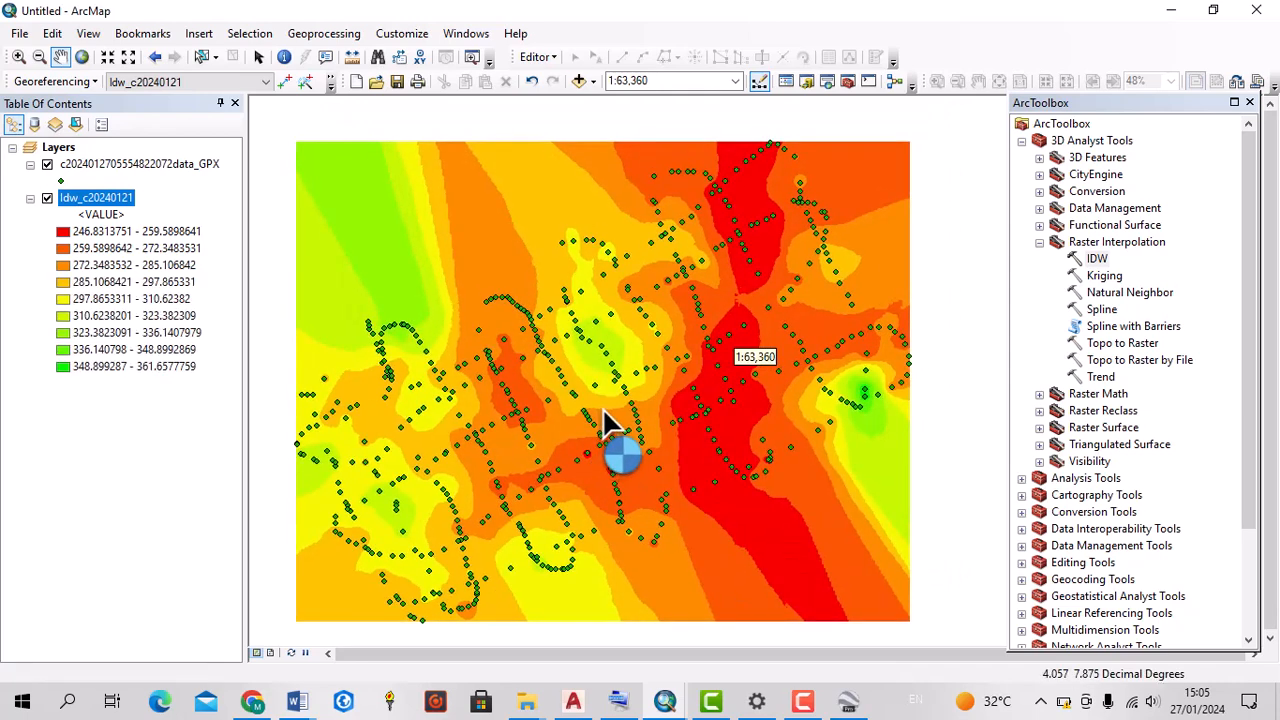
scroll(604, 420, down, 3)
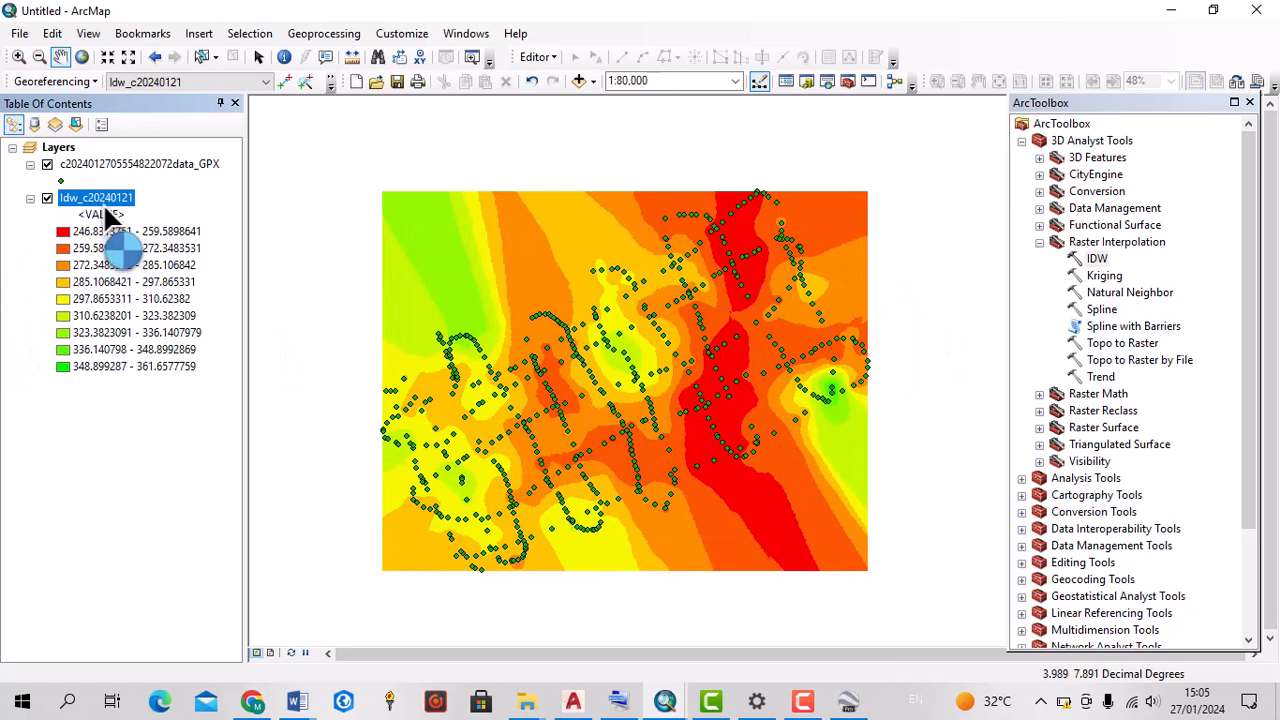
right_click(104, 197)
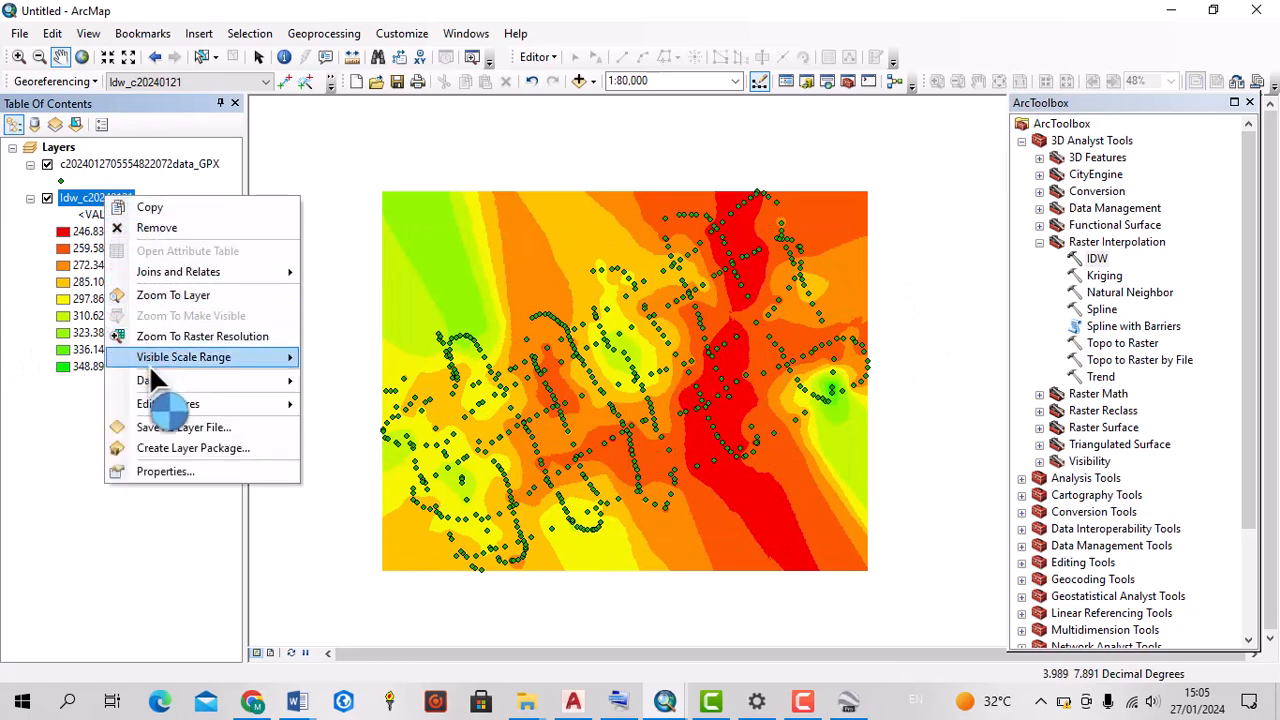
click(44, 418)
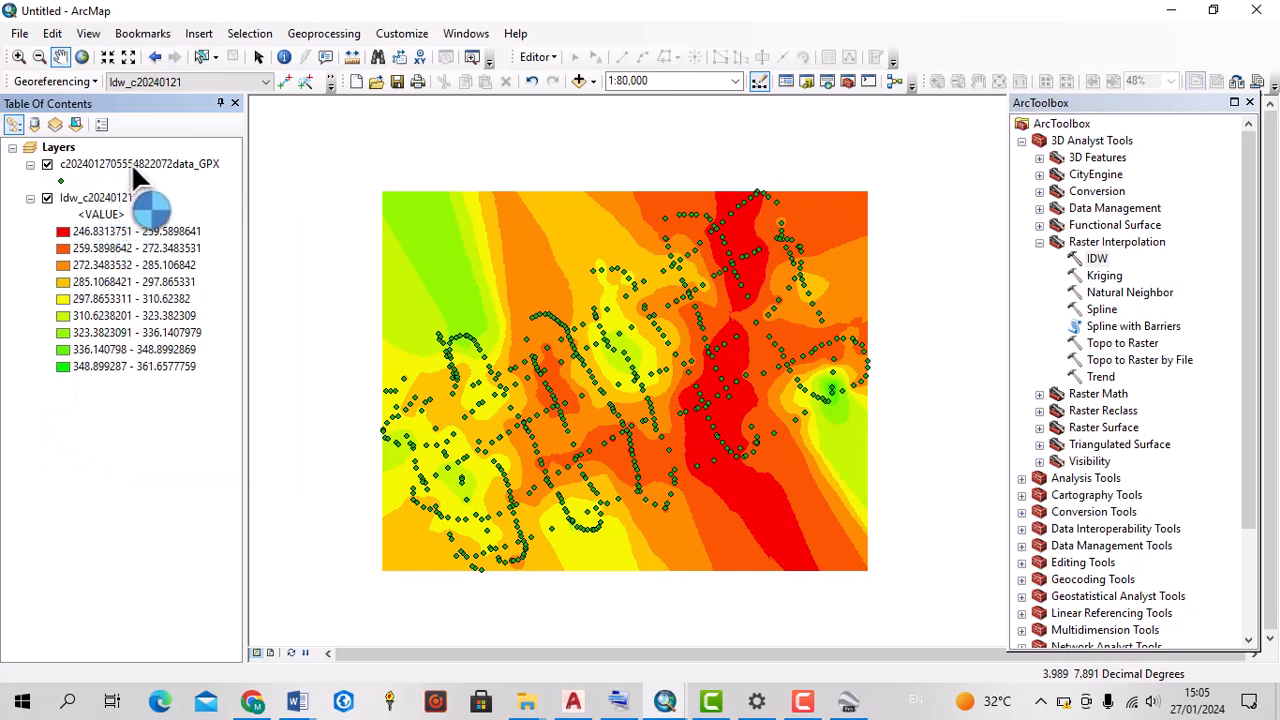
right_click(103, 191)
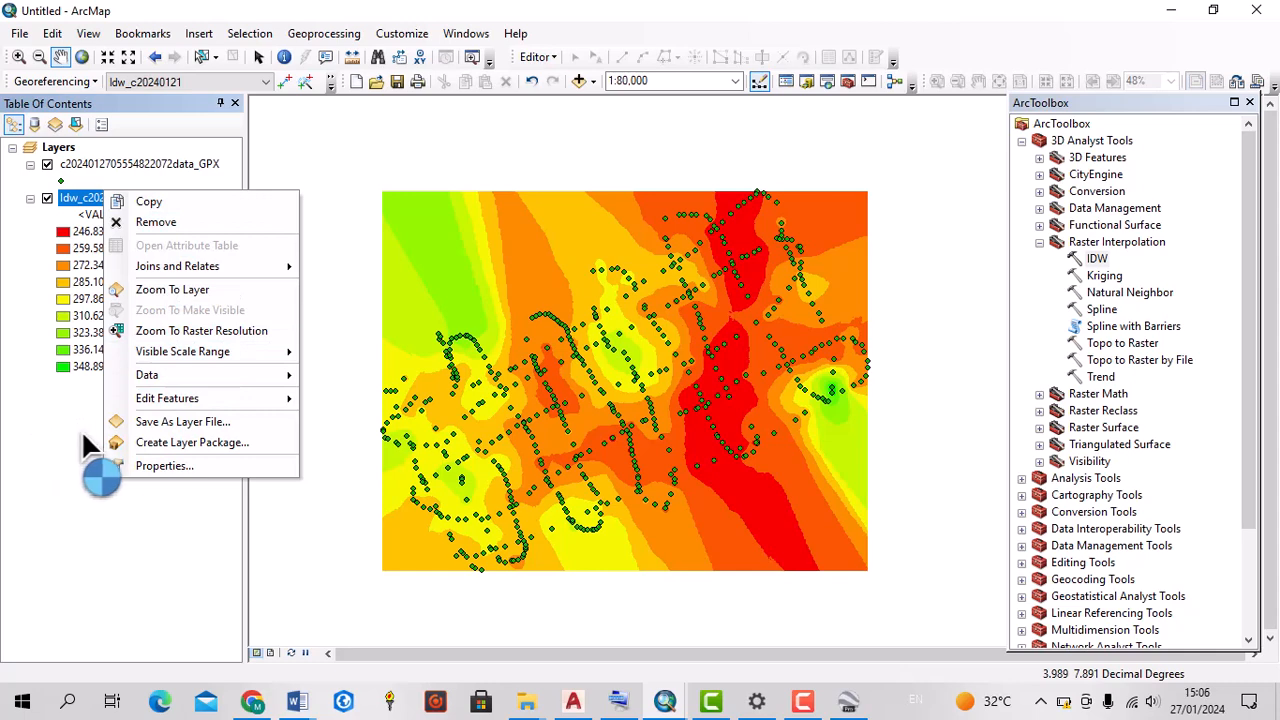
click(39, 422)
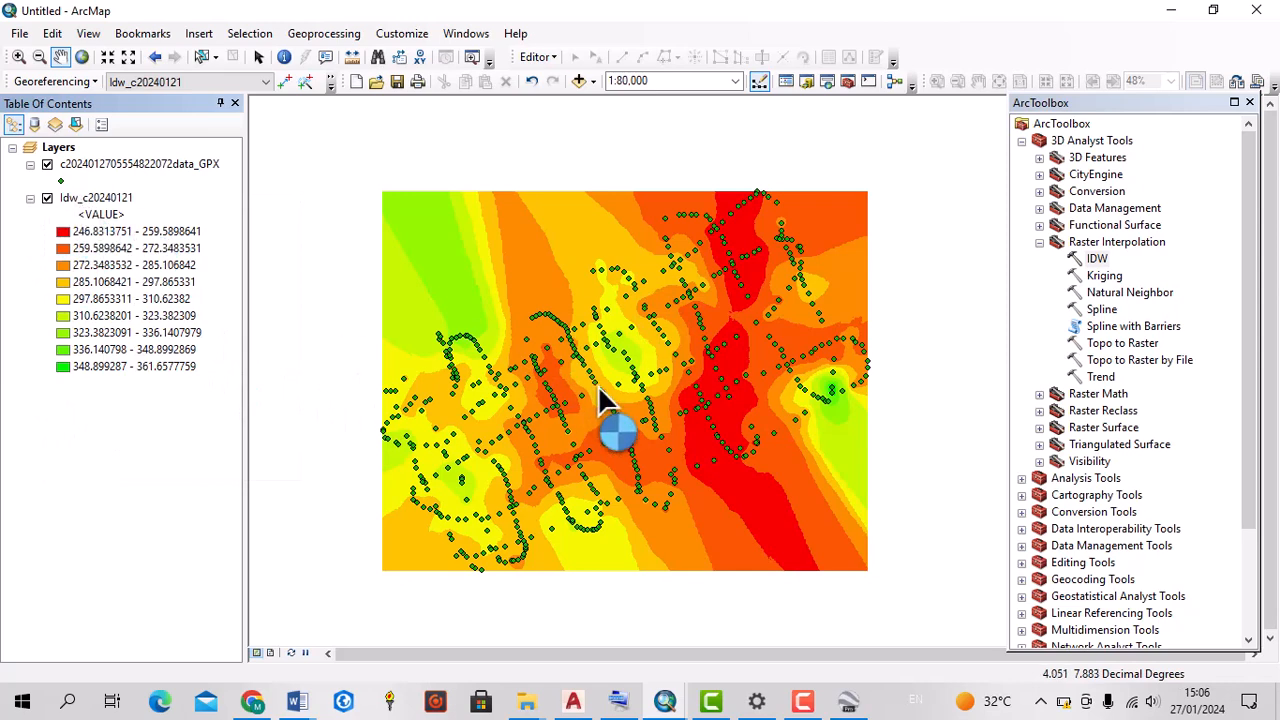
scroll(908, 462, up, 1)
scroll(630, 470, down, 2)
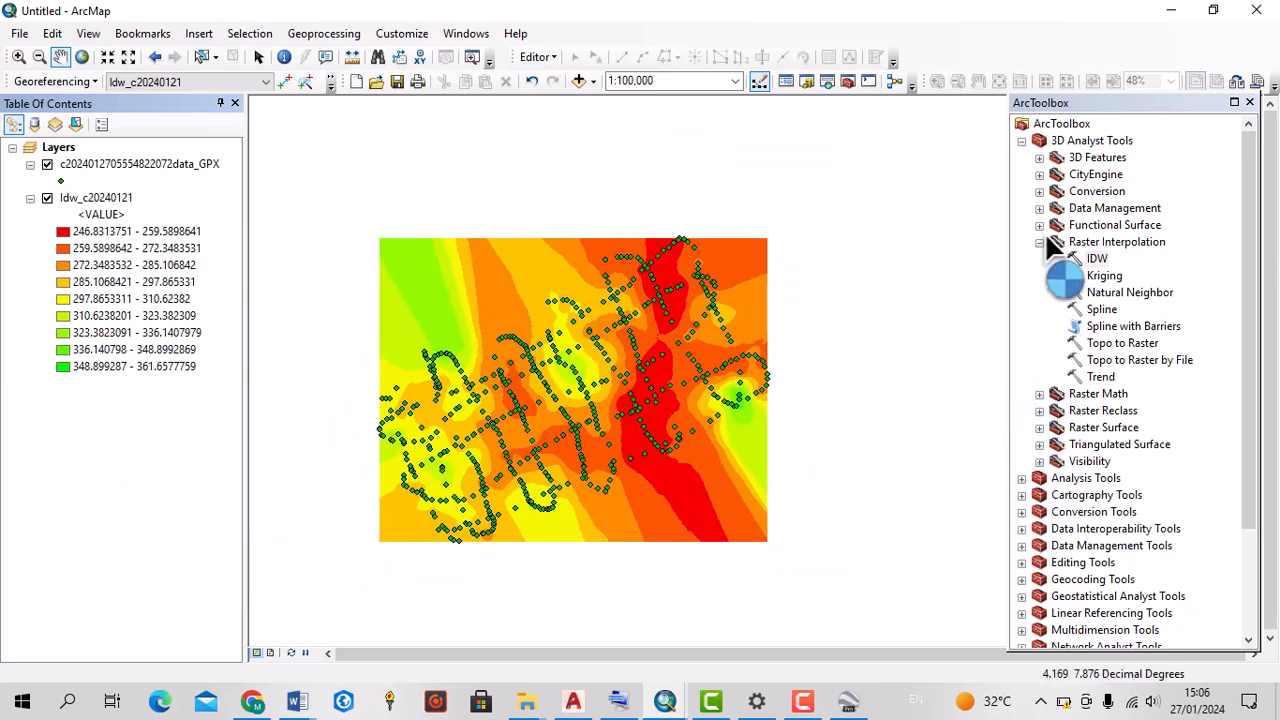
Open the Contour tool from the Surface toolset of the Spatial Analyst Tools
scroll(1060, 380, down, 3)
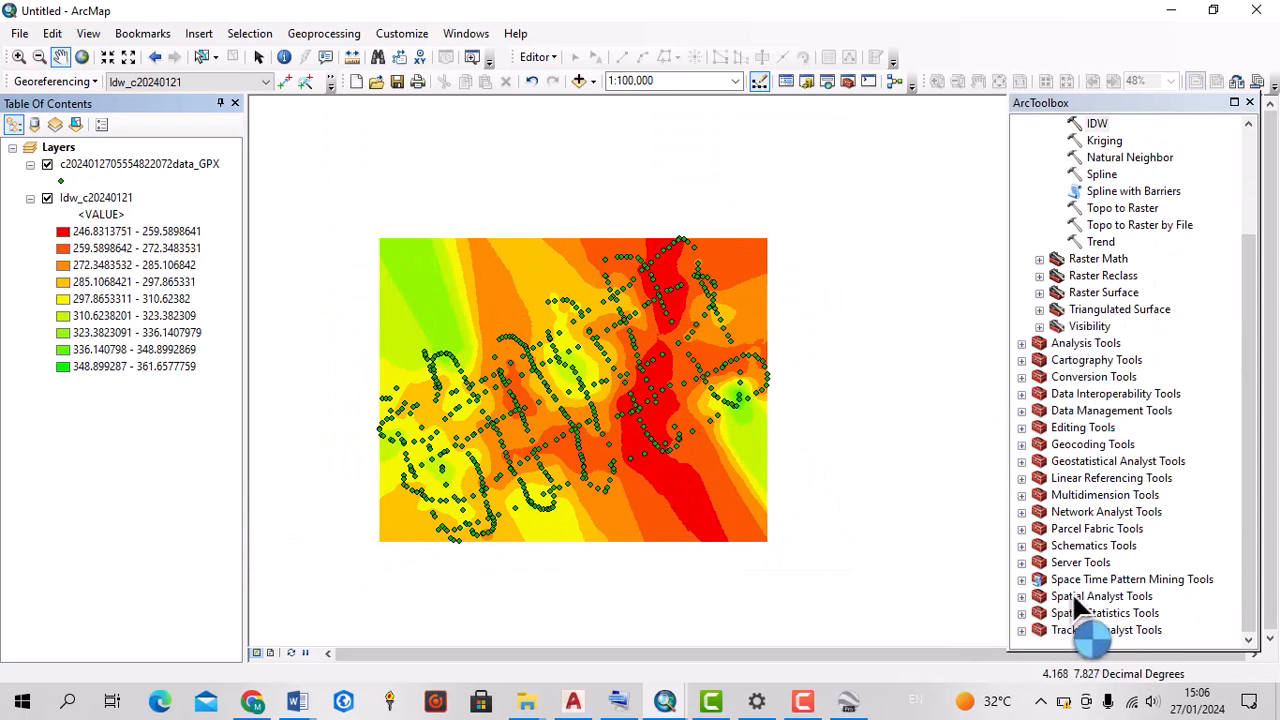
click(1021, 598)
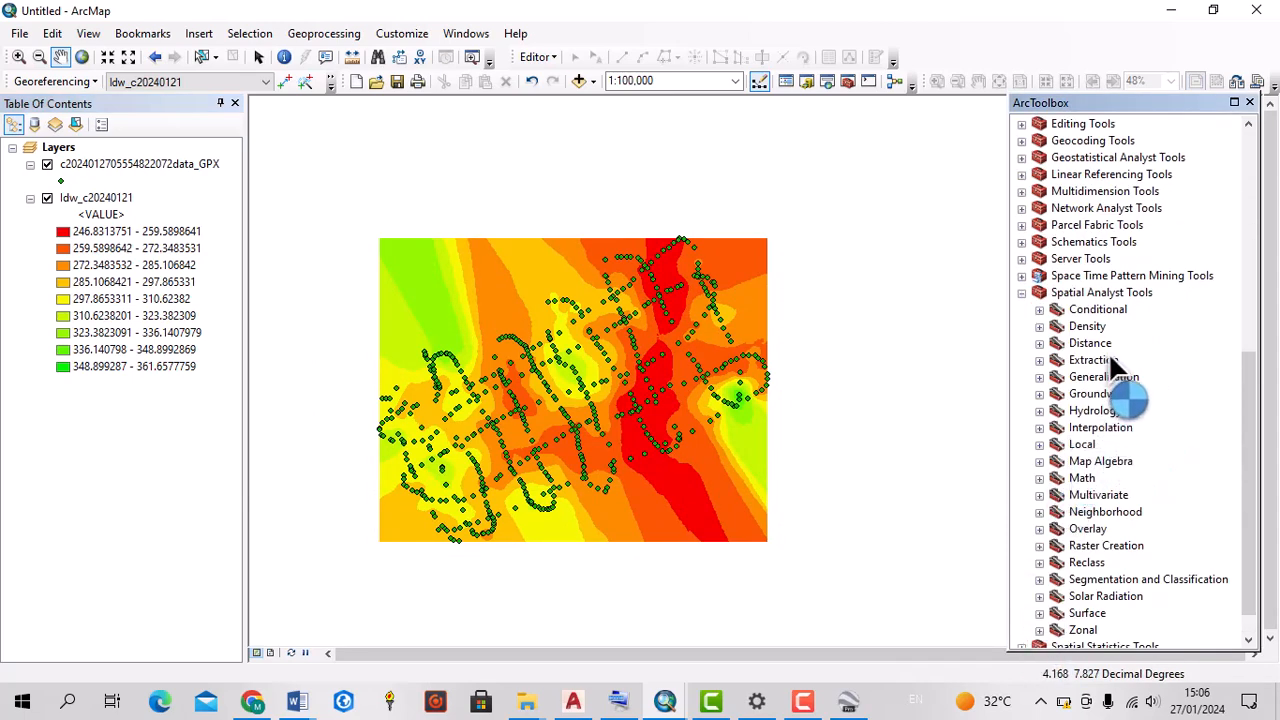
scroll(1113, 380, down, 1)
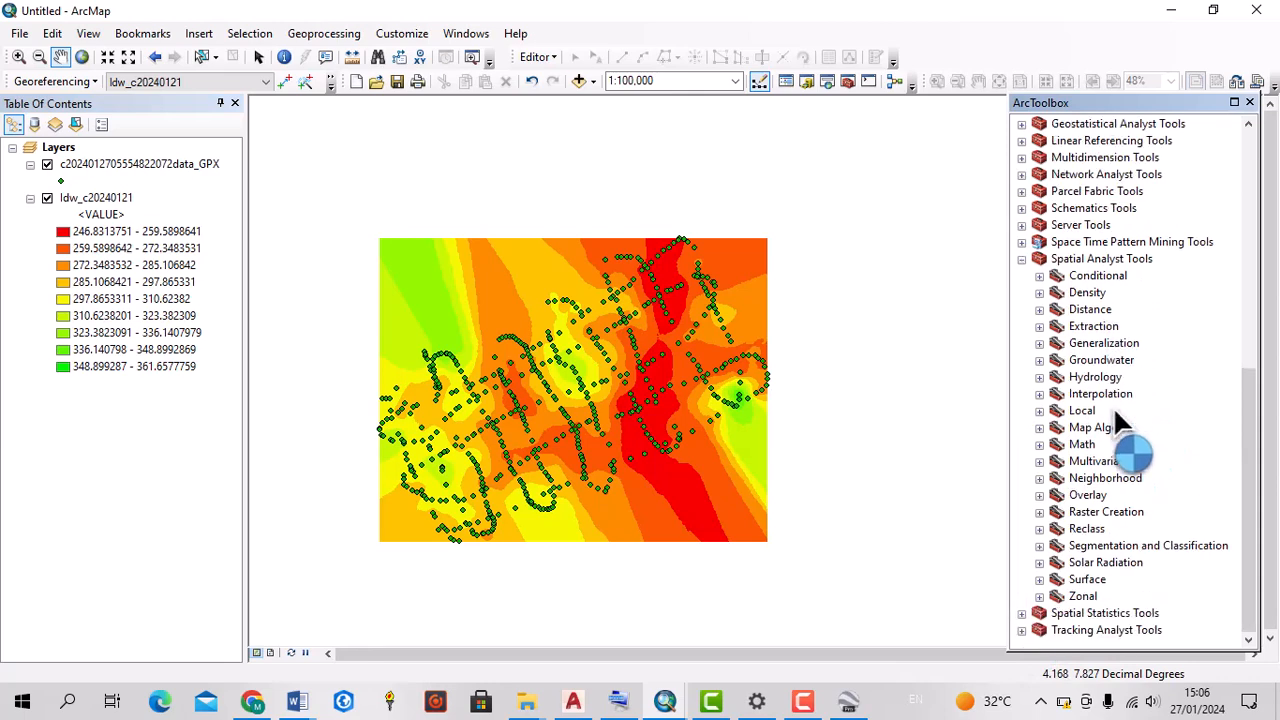
click(1039, 580)
scroll(1095, 540, down, 1)
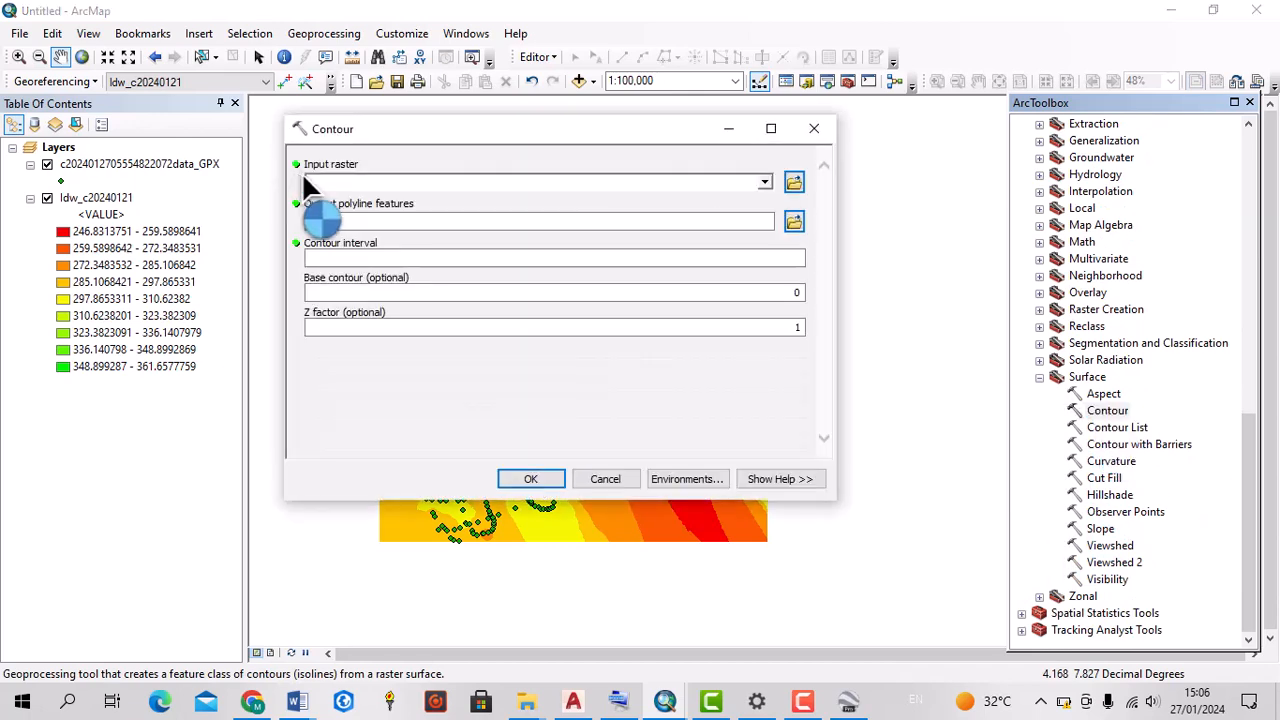
Generate contour lines from the Idw_c20240121 raster with a contour interval of 0.5
click(763, 184)
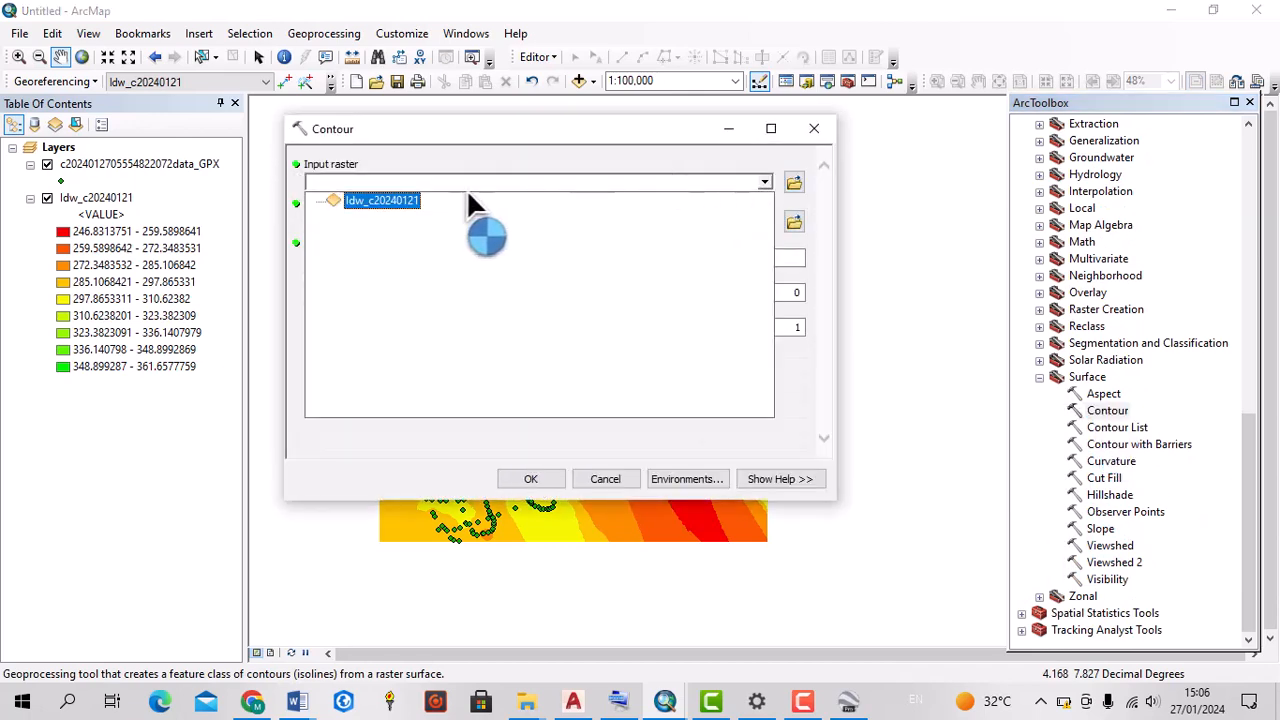
click(370, 200)
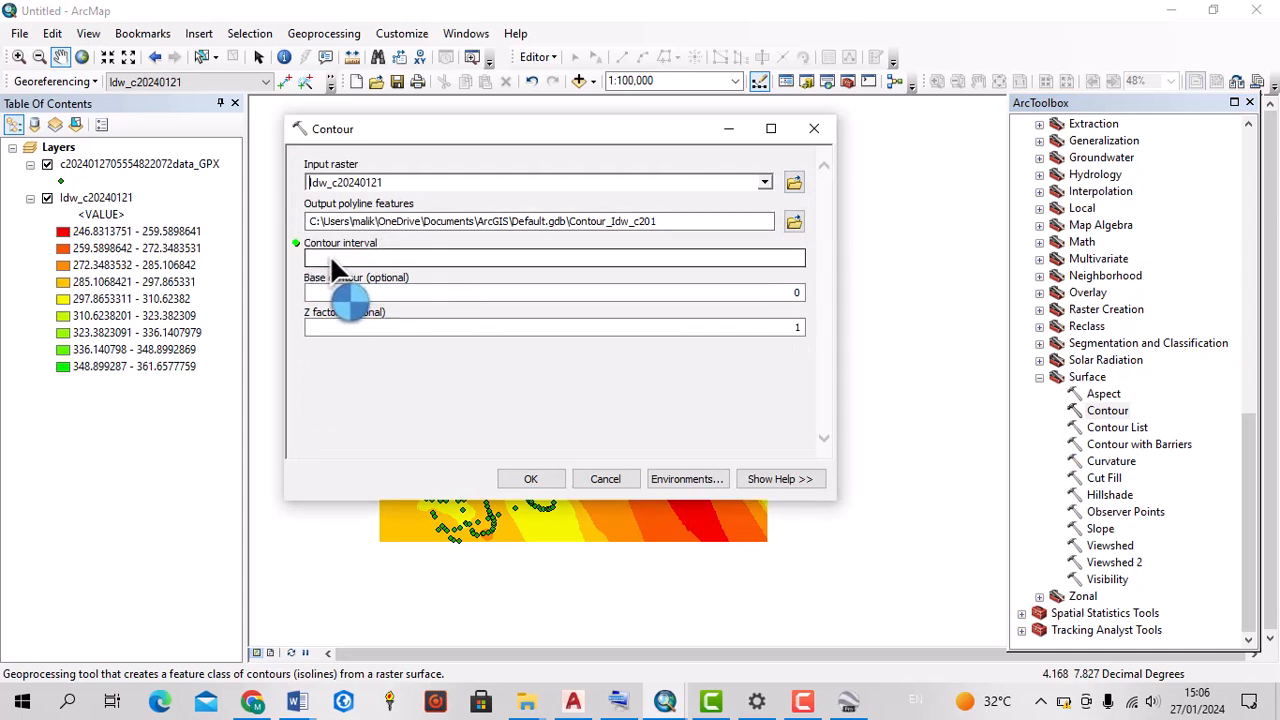
click(666, 352)
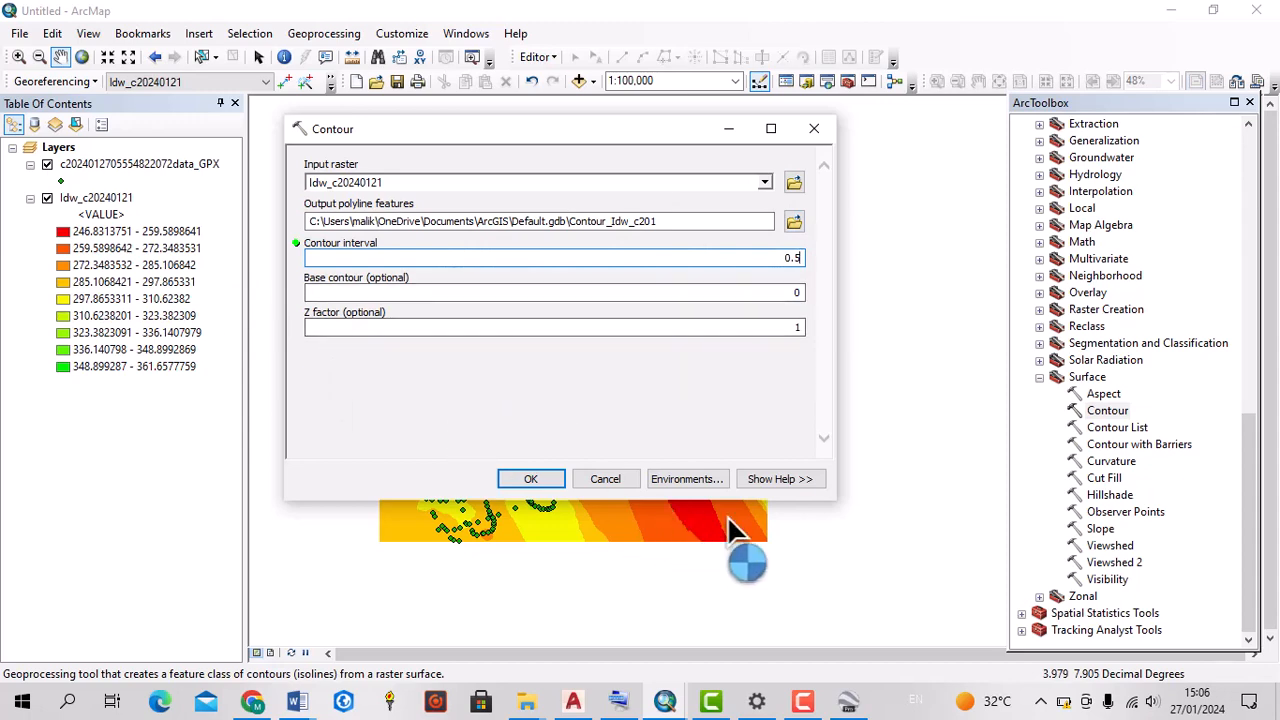
click(517, 480)
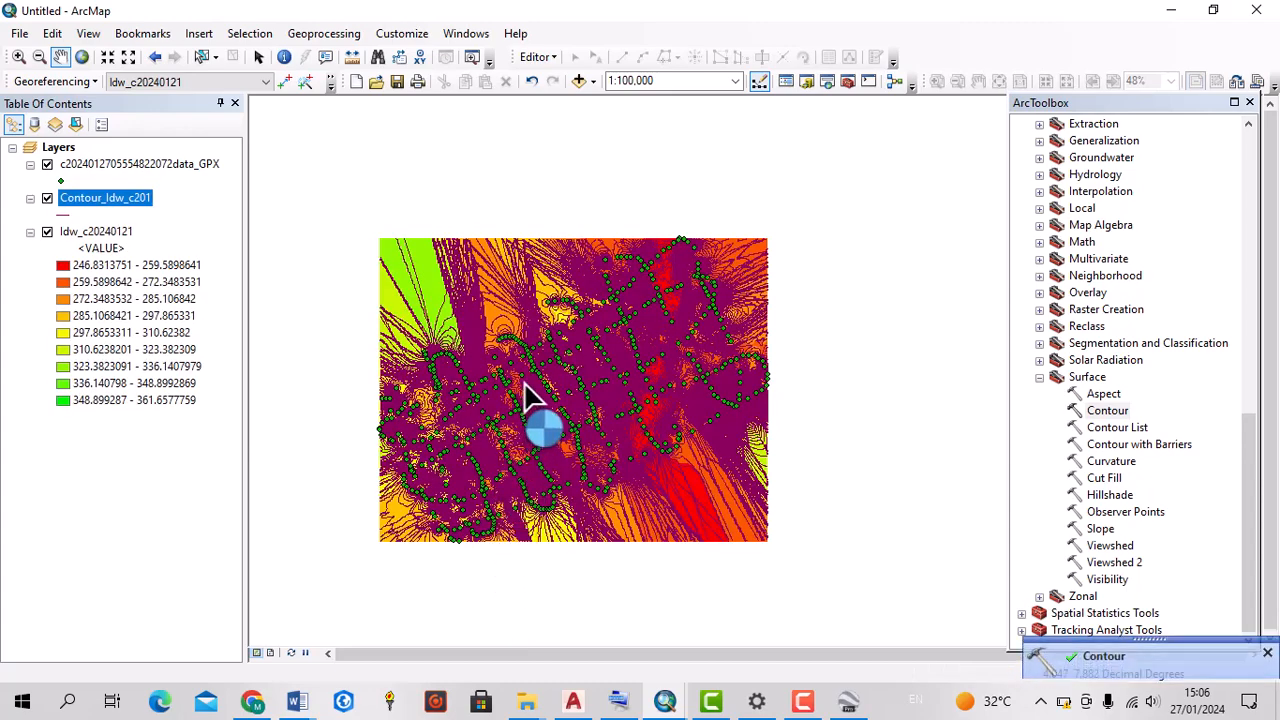
Examine the generated contour lines over the IDW raster, both in close detail and across the wider area
scroll(583, 393, down, 5)
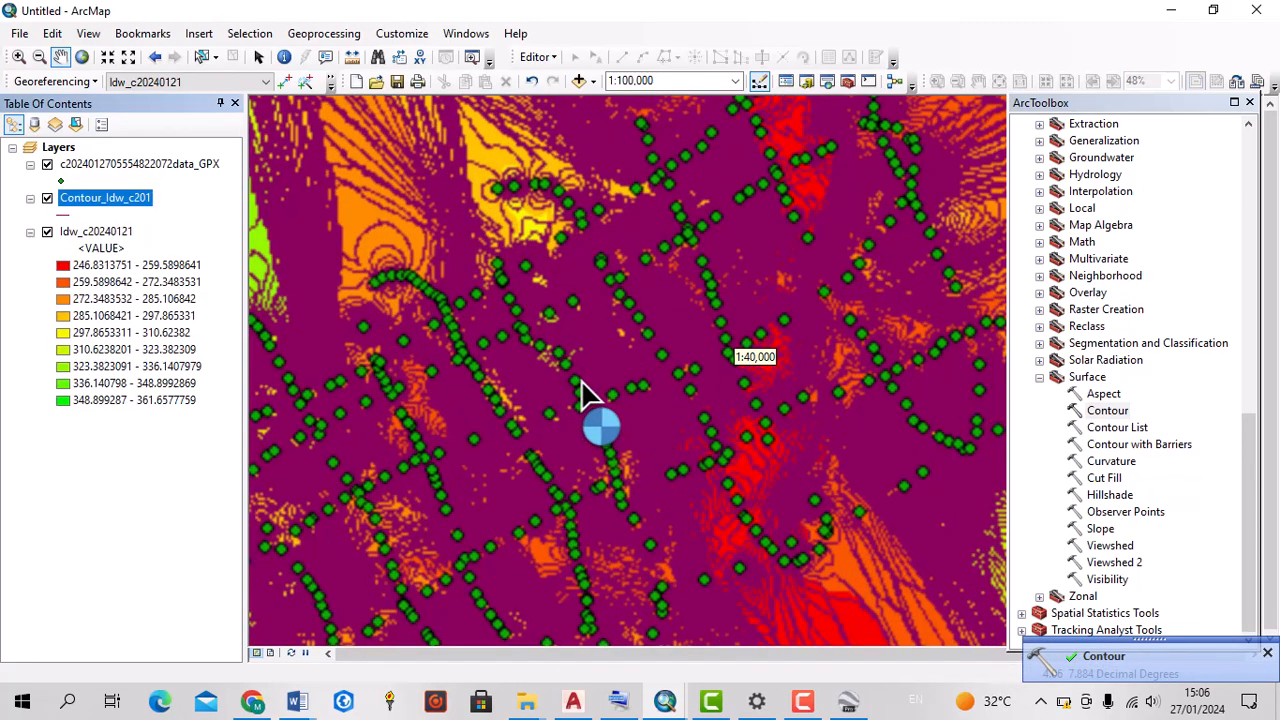
scroll(509, 377, down, 2)
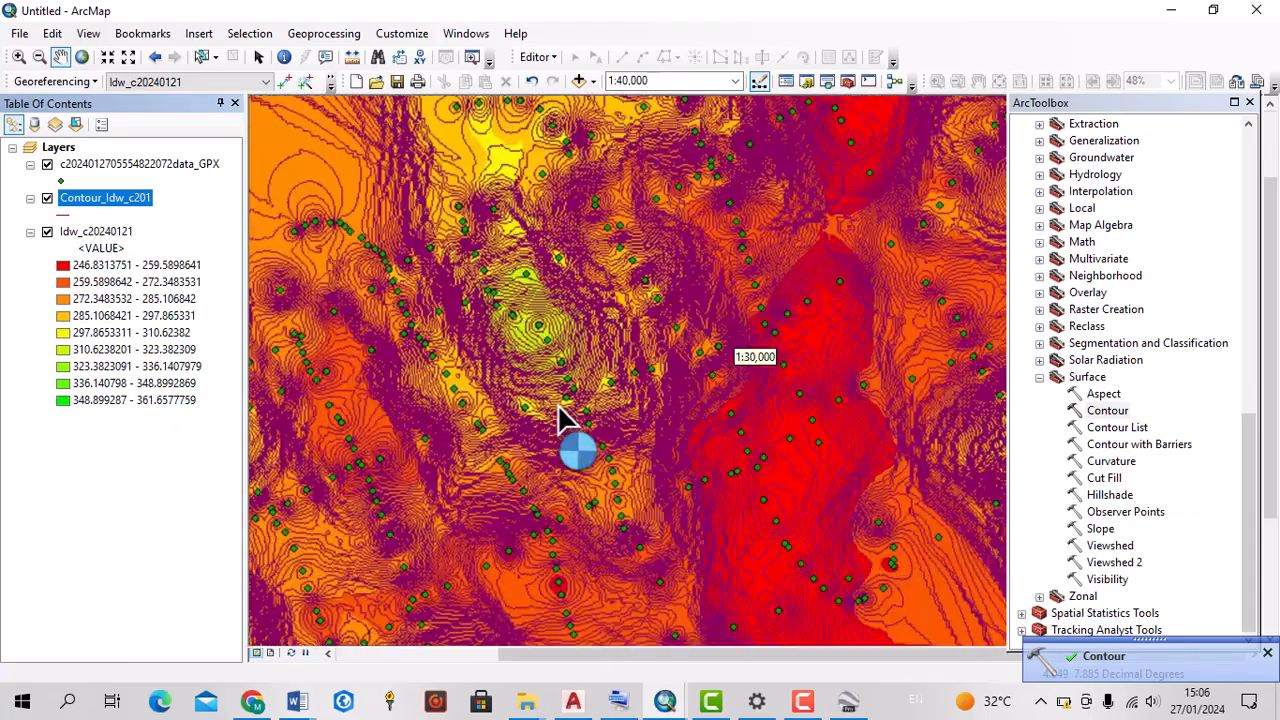
scroll(560, 418, down, 3)
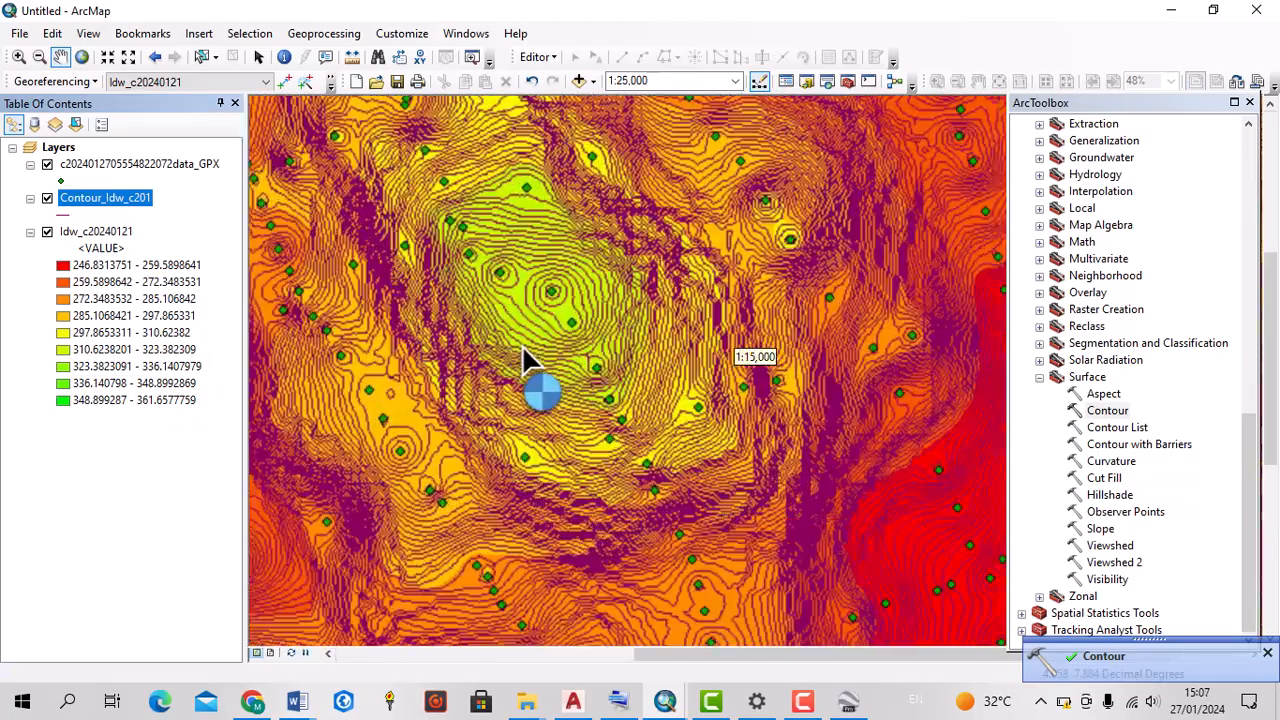
scroll(522, 345, down, 1)
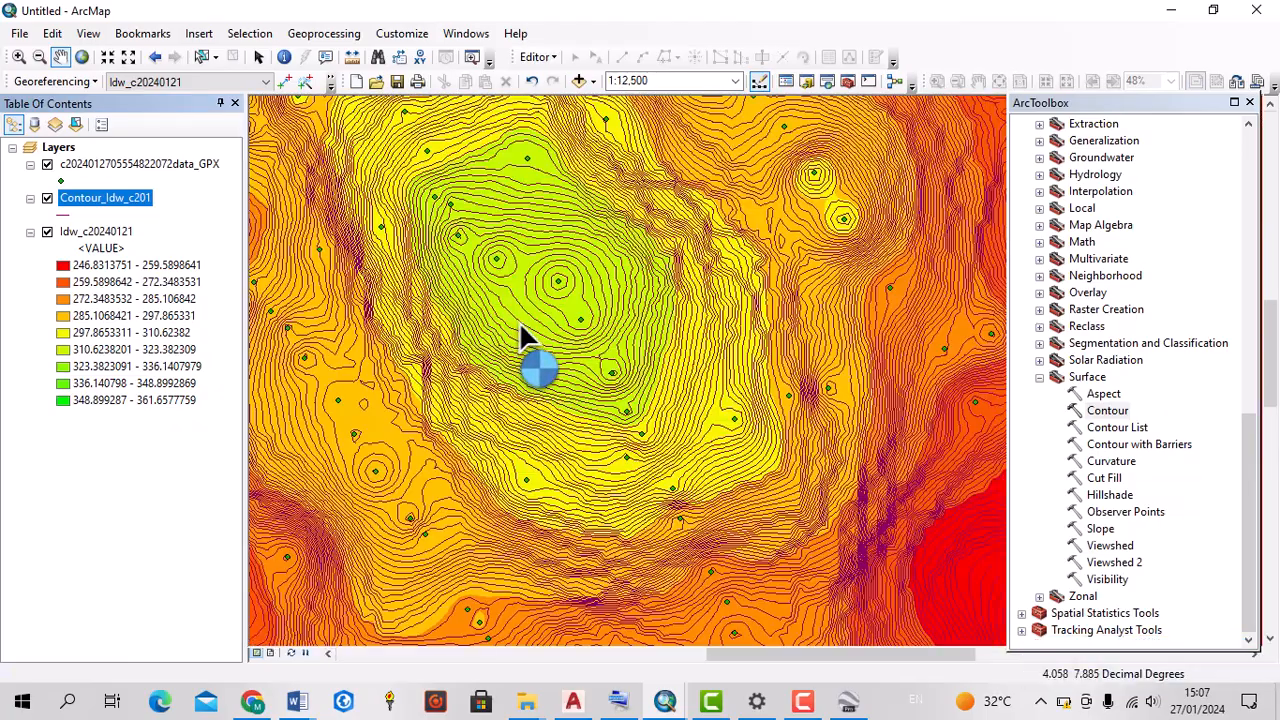
scroll(519, 322, down, 1)
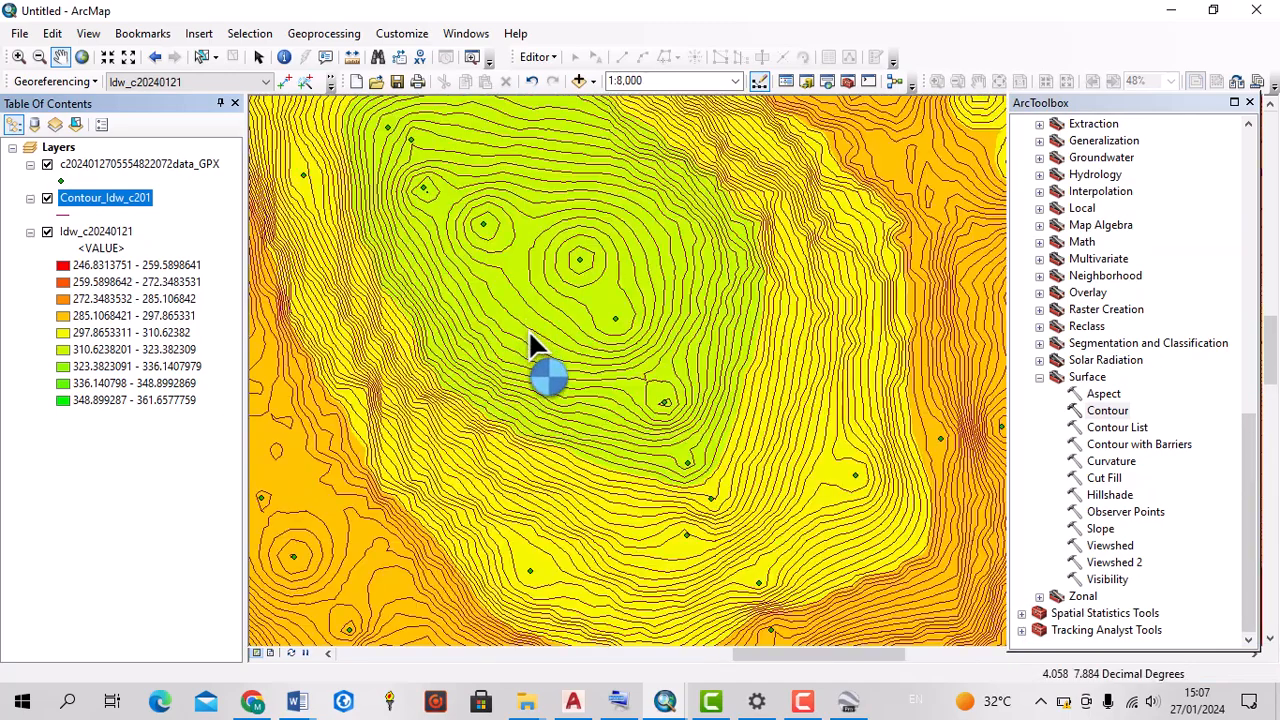
scroll(531, 336, up, 3)
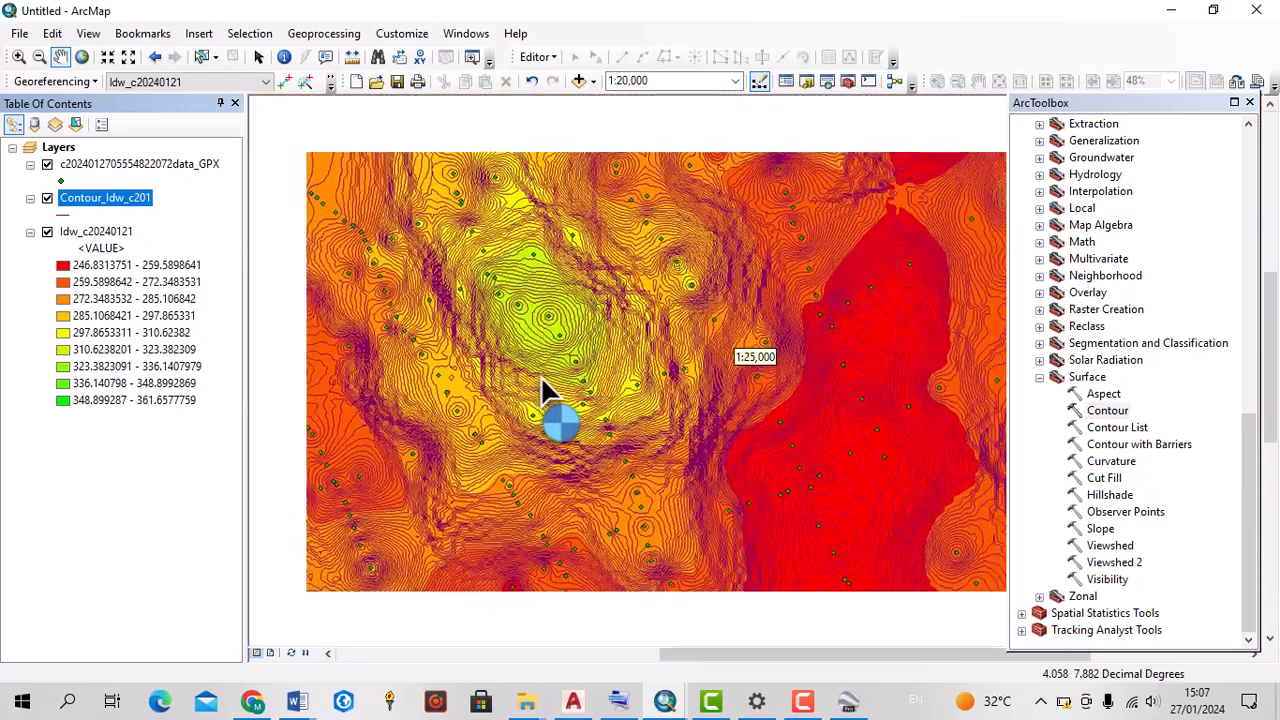
scroll(582, 378, up, 2)
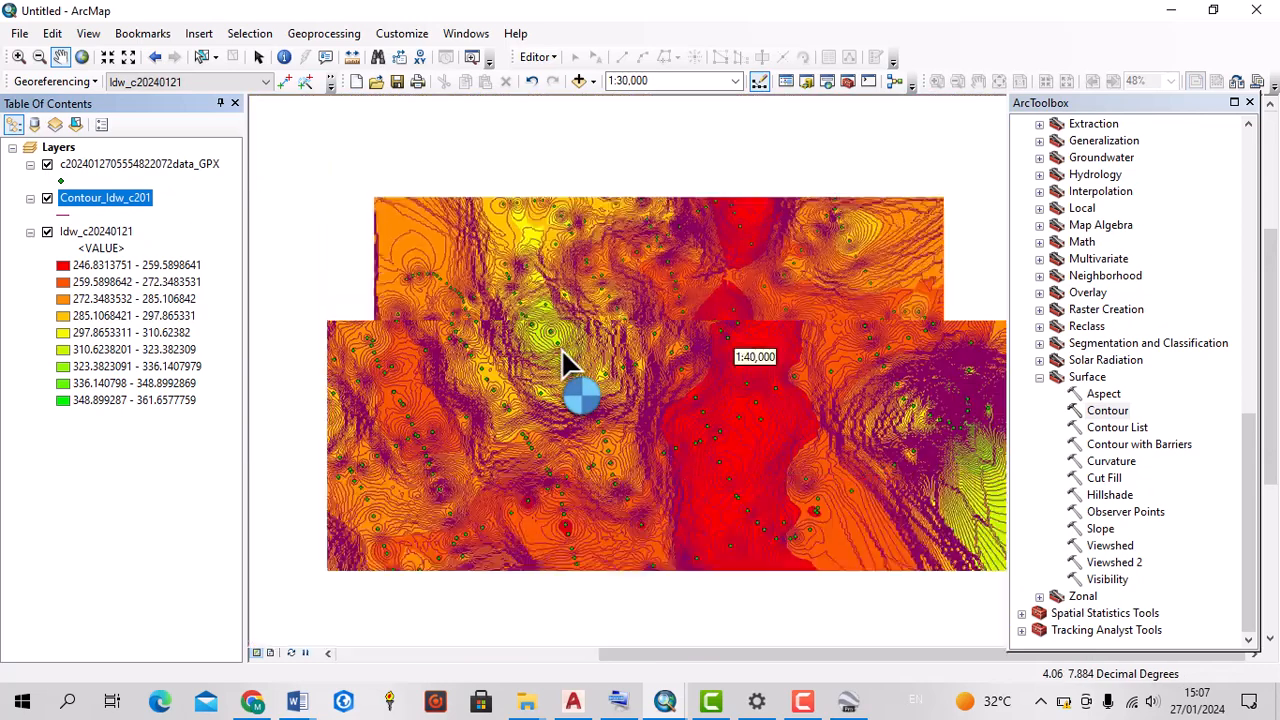
scroll(562, 349, up, 2)
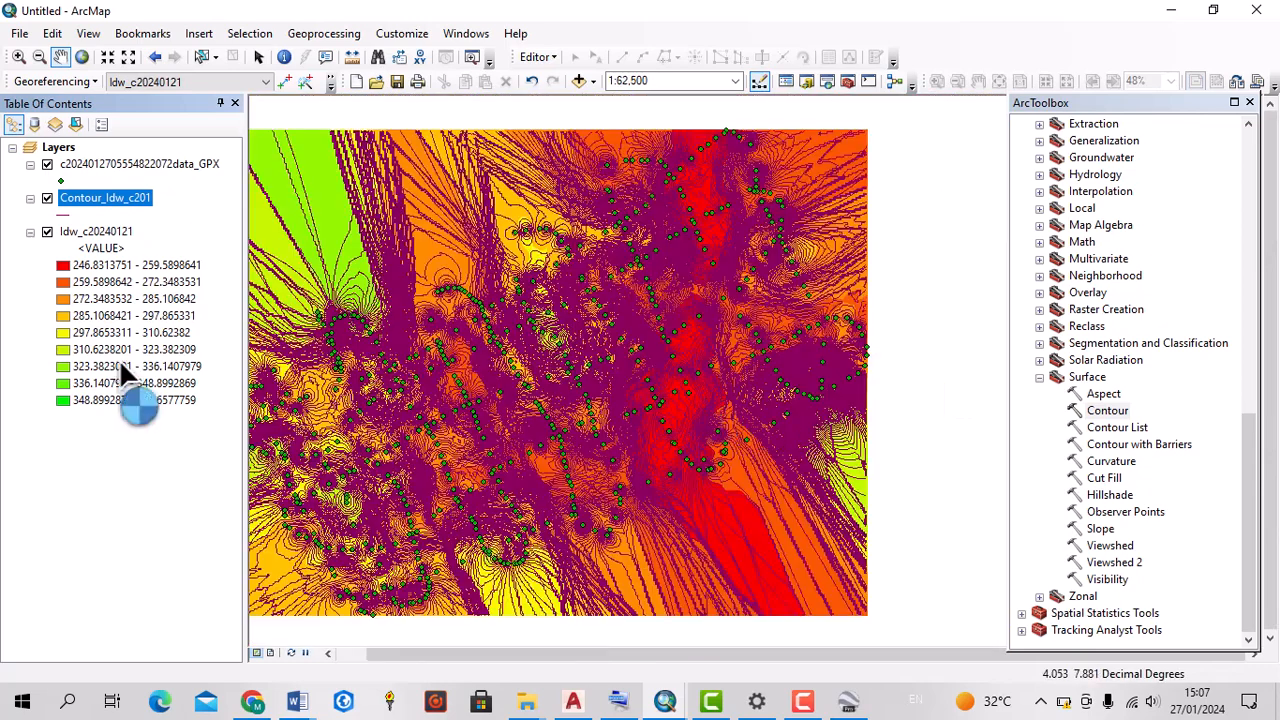
Hide the IDW raster layer to inspect the contour lines and GPX points on their own
click(47, 231)
scroll(500, 330, down, 3)
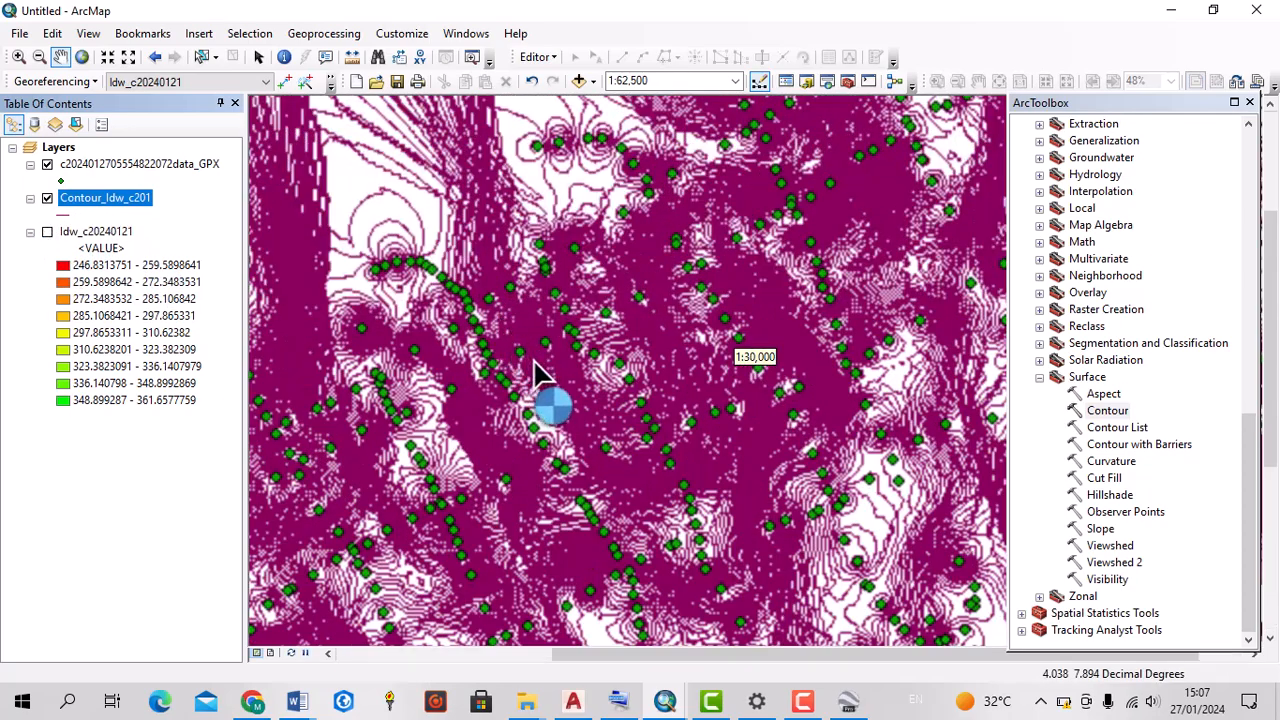
scroll(545, 372, down, 4)
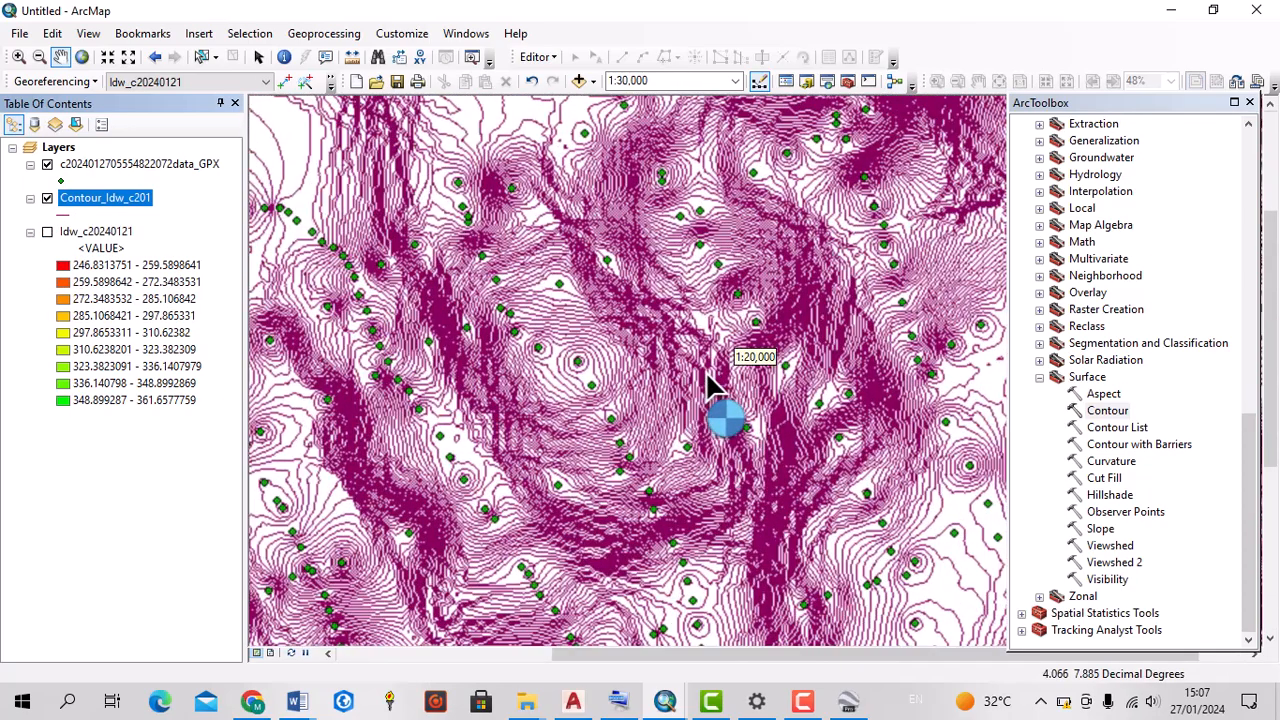
scroll(615, 386, down, 1)
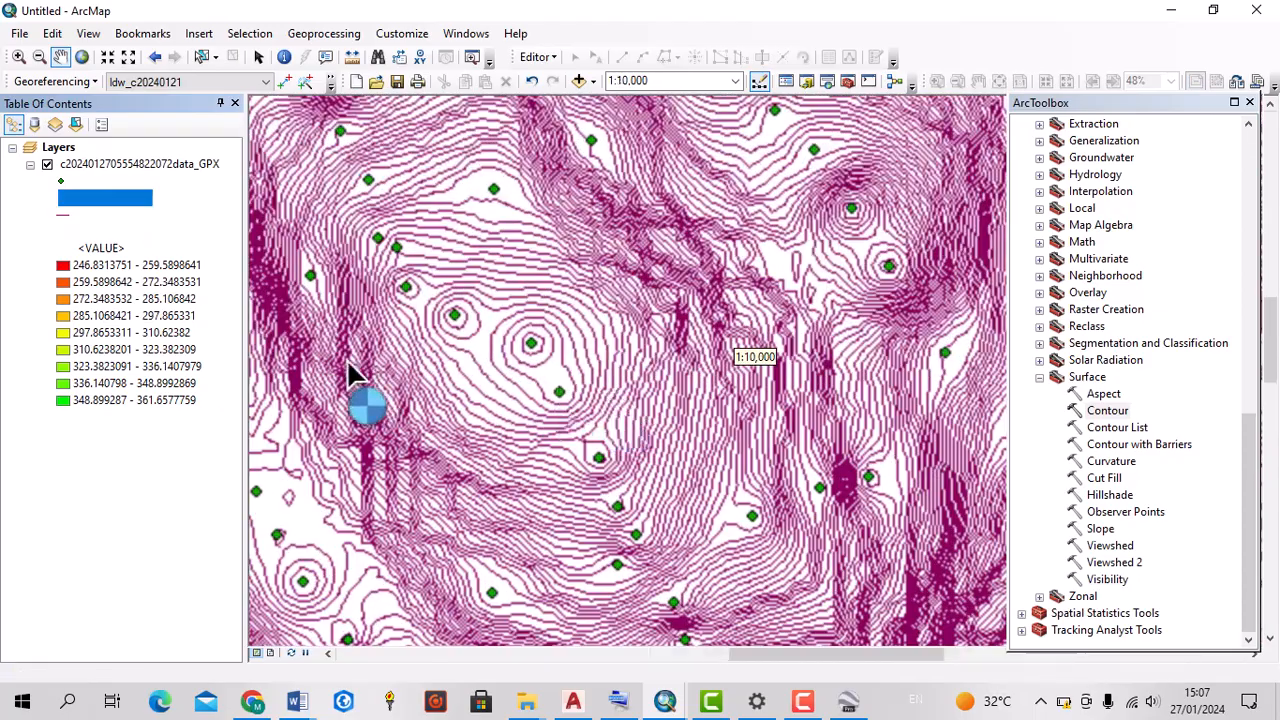
Examine the contour lines together with the GPX points across their full extent and in closer detail, without the IDW raster
scroll(563, 368, up, 3)
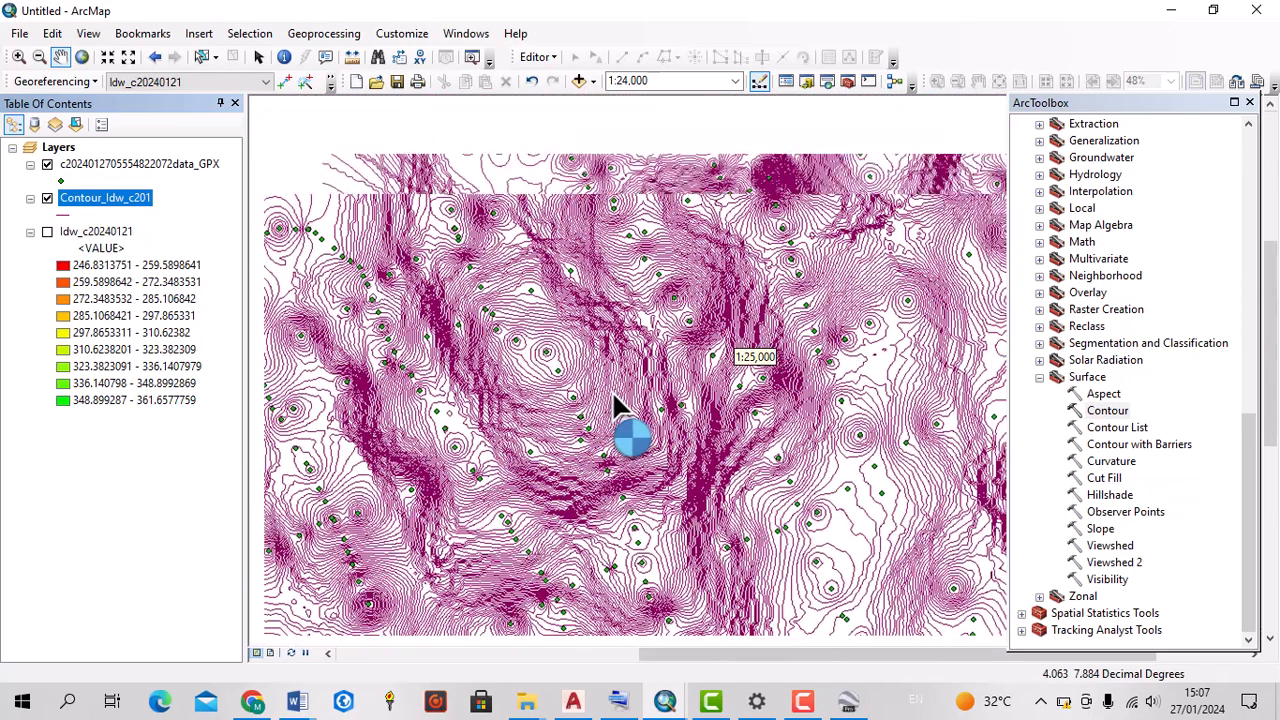
scroll(613, 395, up, 3)
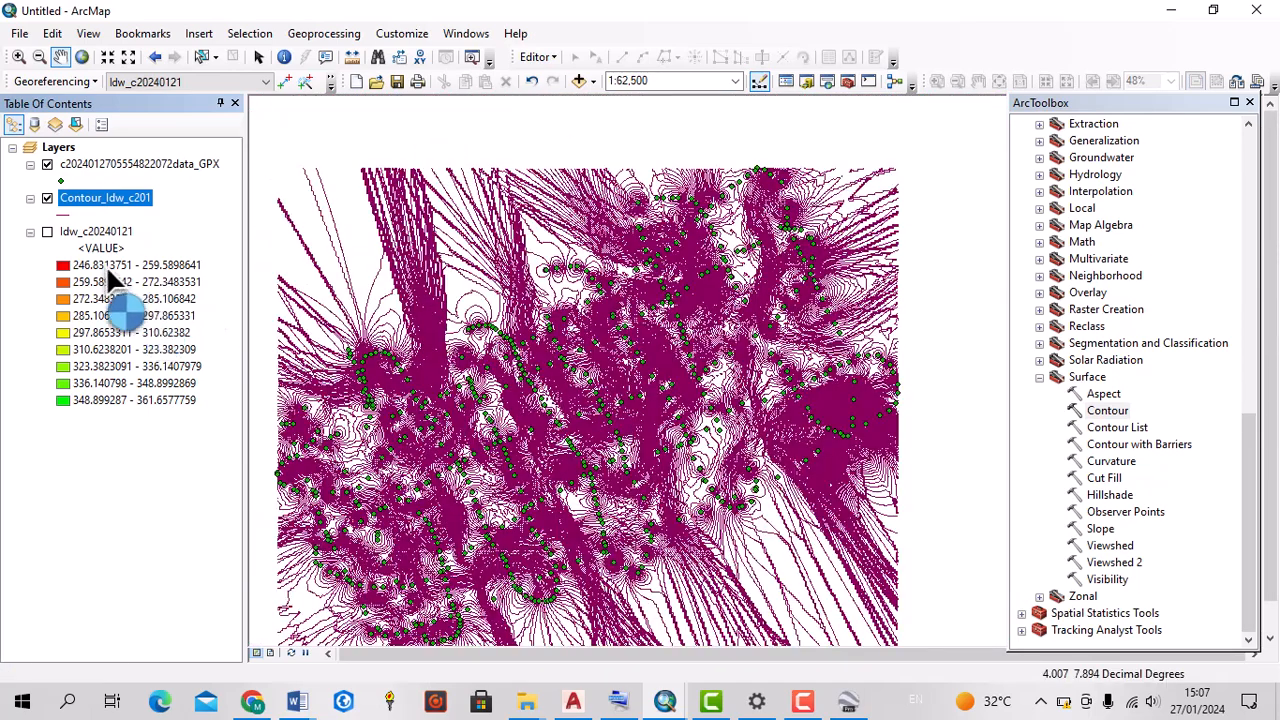
scroll(540, 477, up, 1)
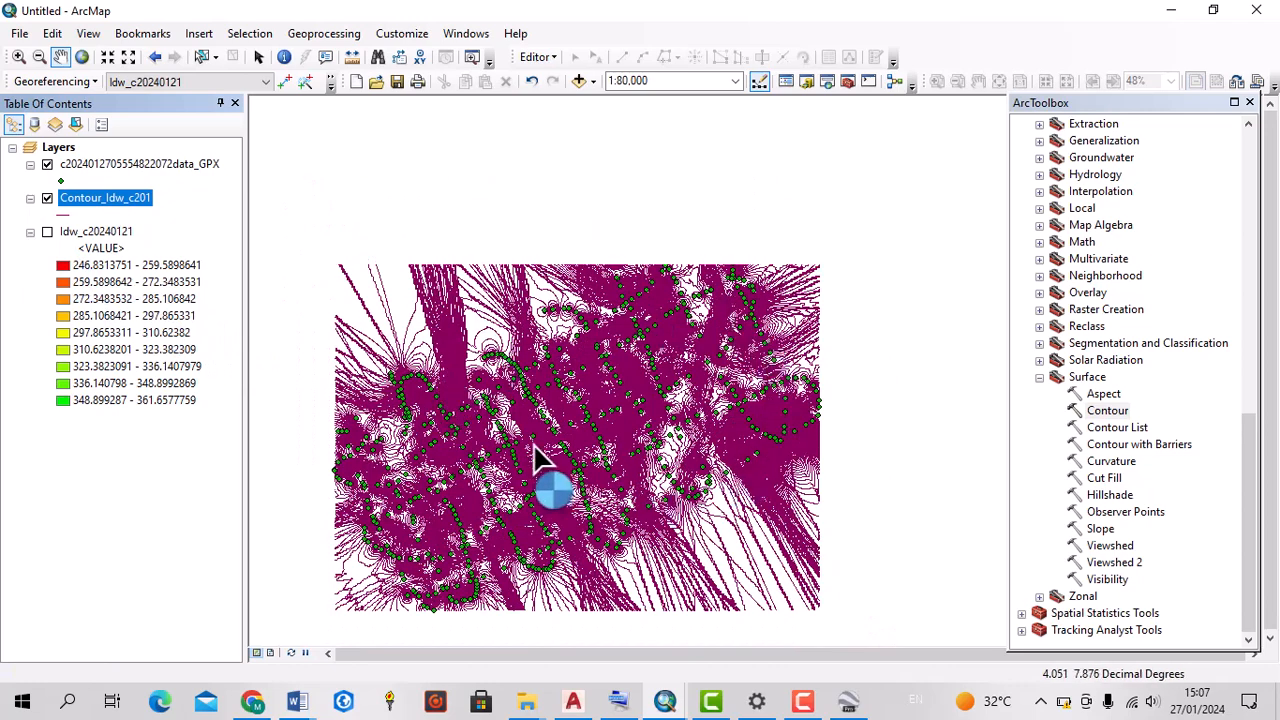
scroll(490, 432, up, 2)
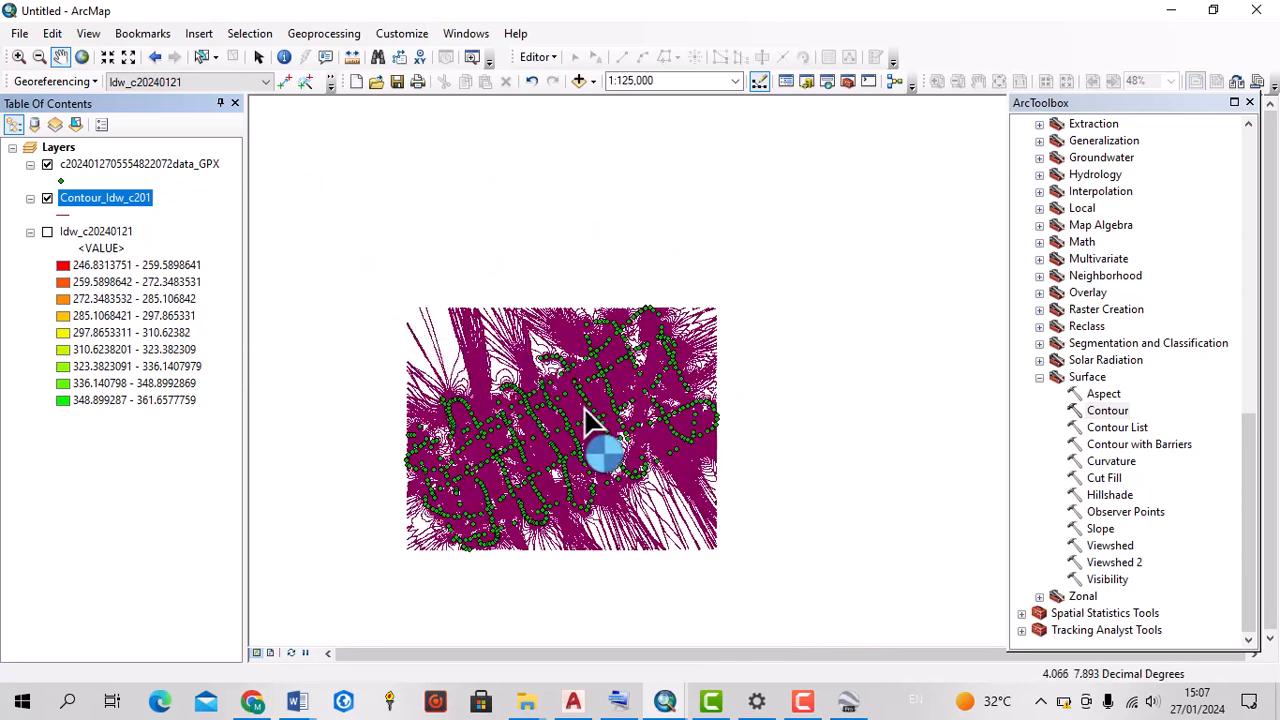
scroll(503, 449, down, 3)
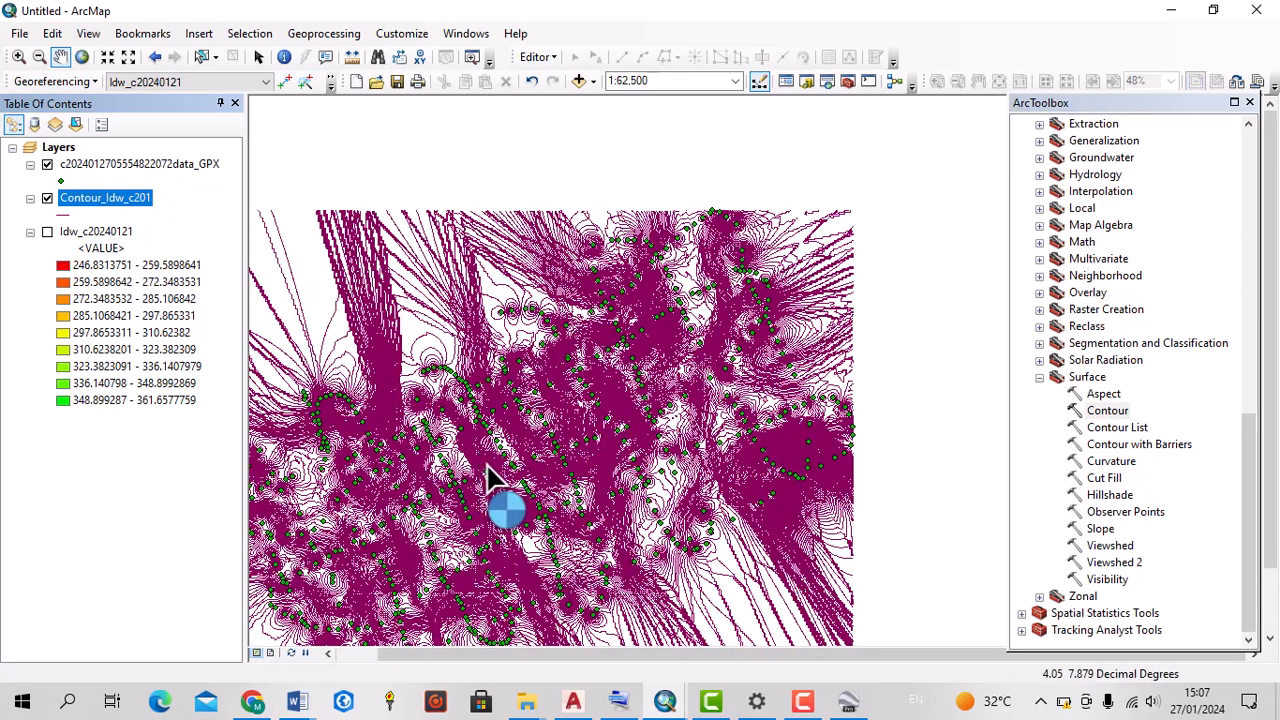
scroll(583, 460, down, 2)
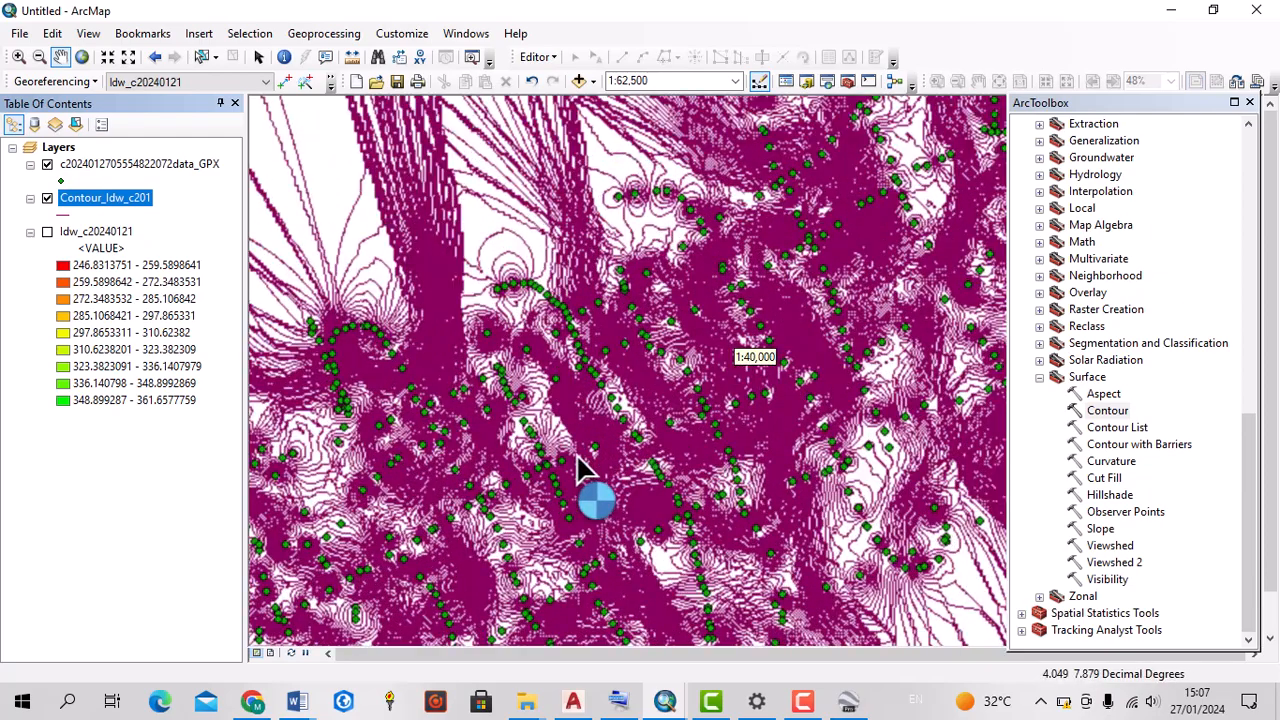
scroll(500, 415, down, 2)
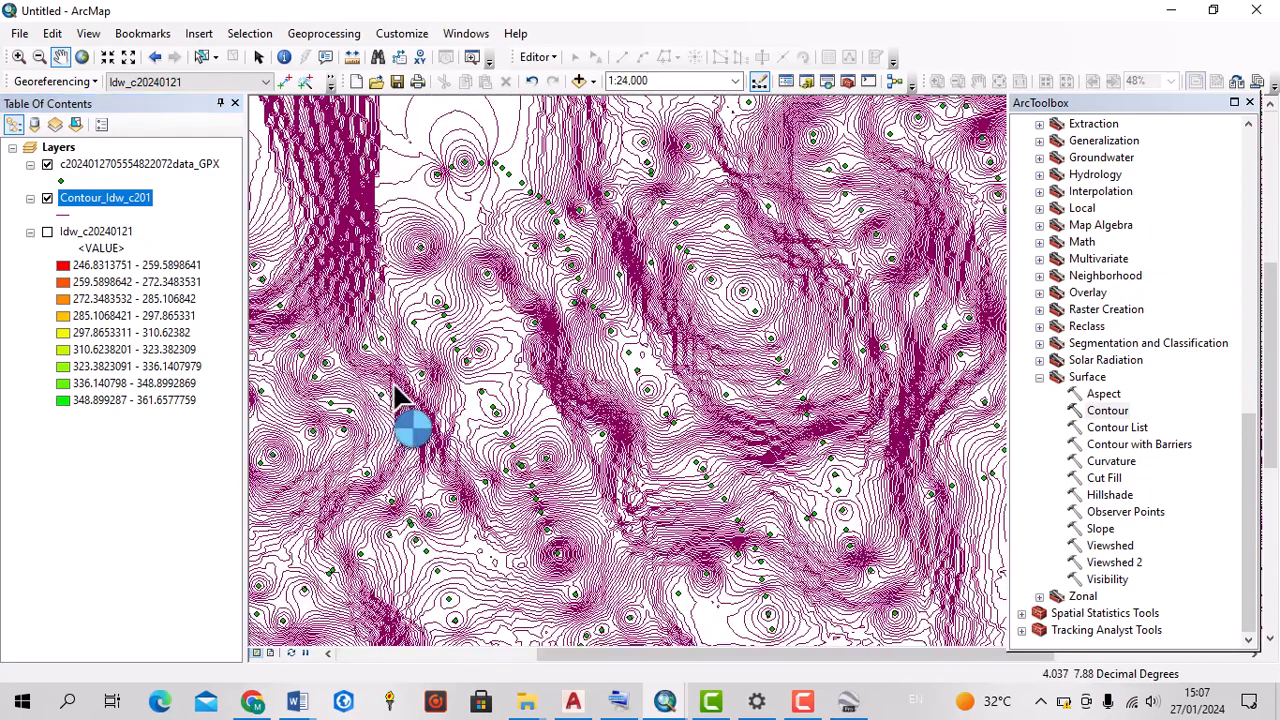